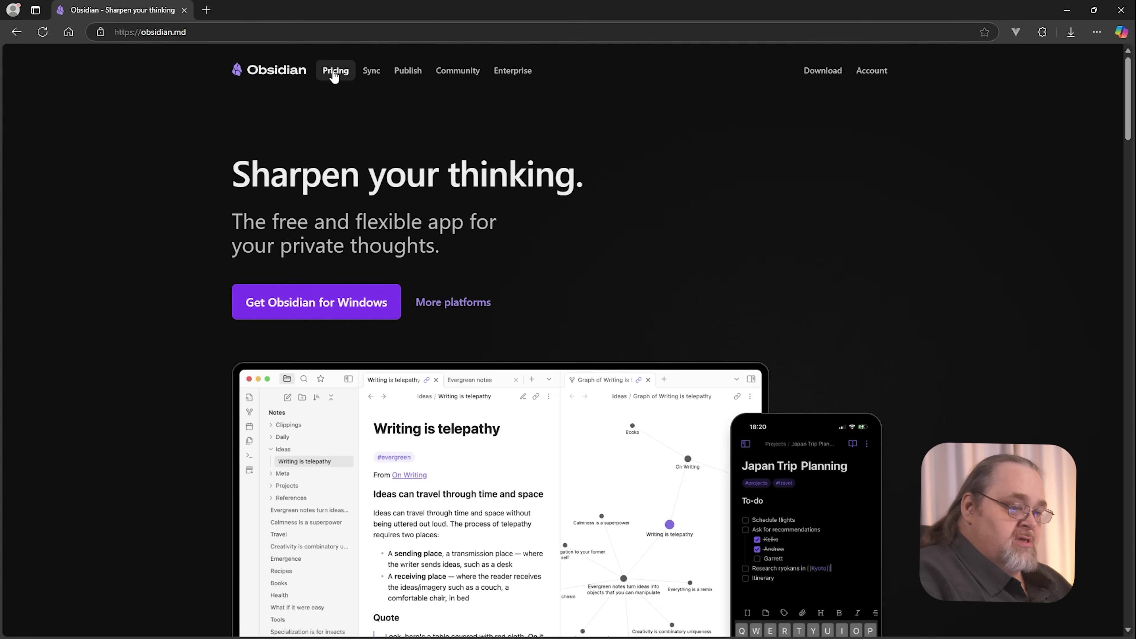
# Browse the plans on the Obsidian Pricing page, then close Edge to return to Obsidian
pyautogui.click(336, 73)
pyautogui.scroll(-5, 849, 418)
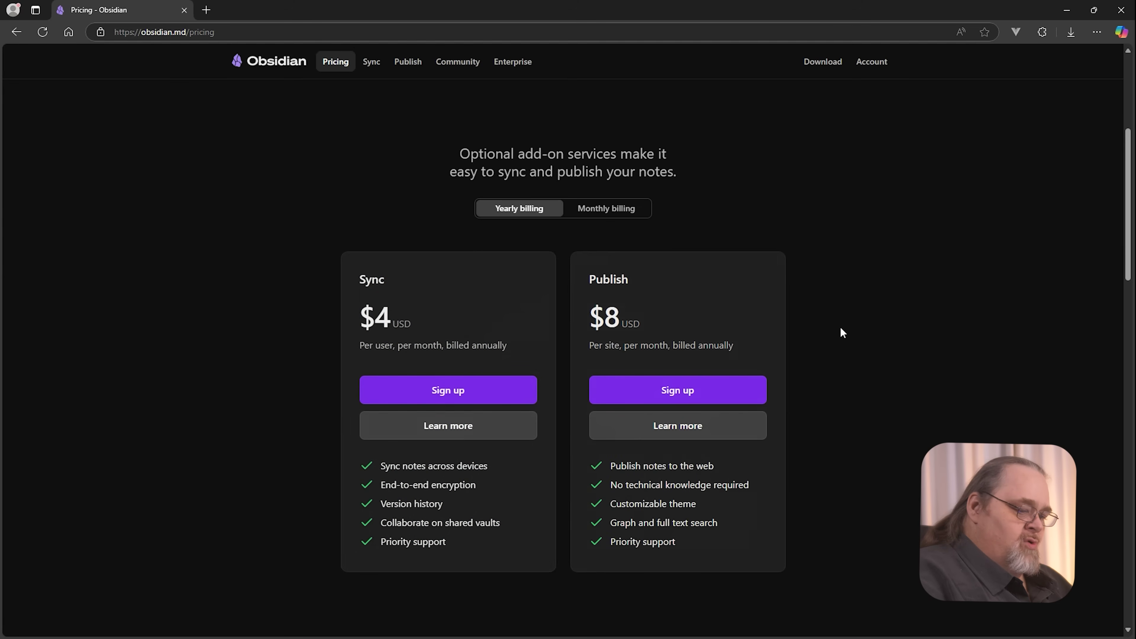
pyautogui.scroll(5, 839, 330)
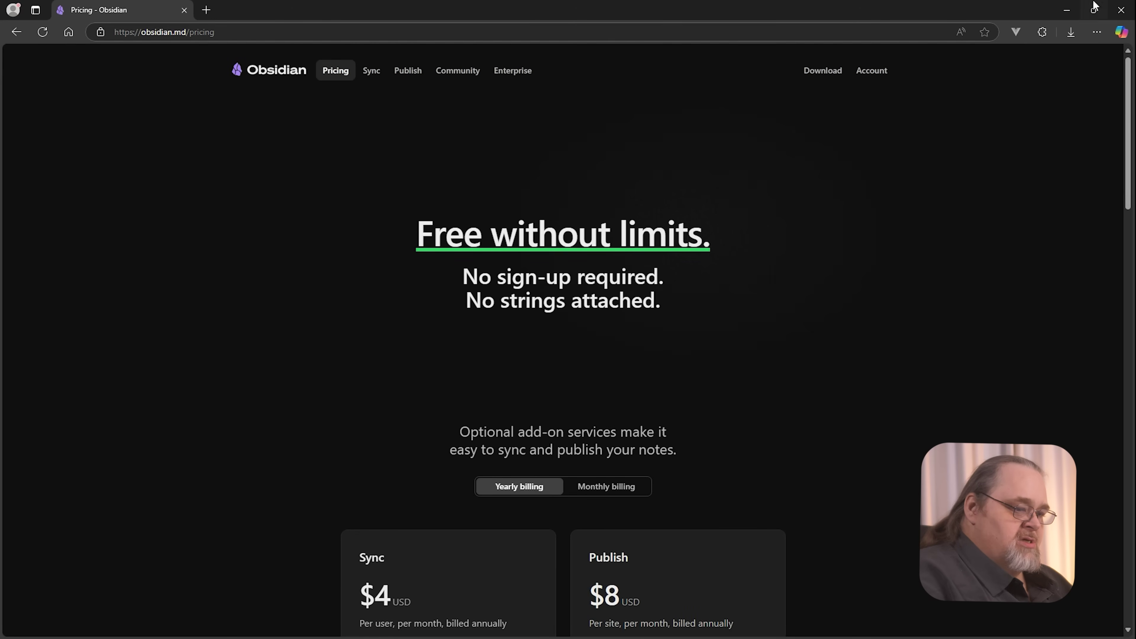
pyautogui.click(1116, 11)
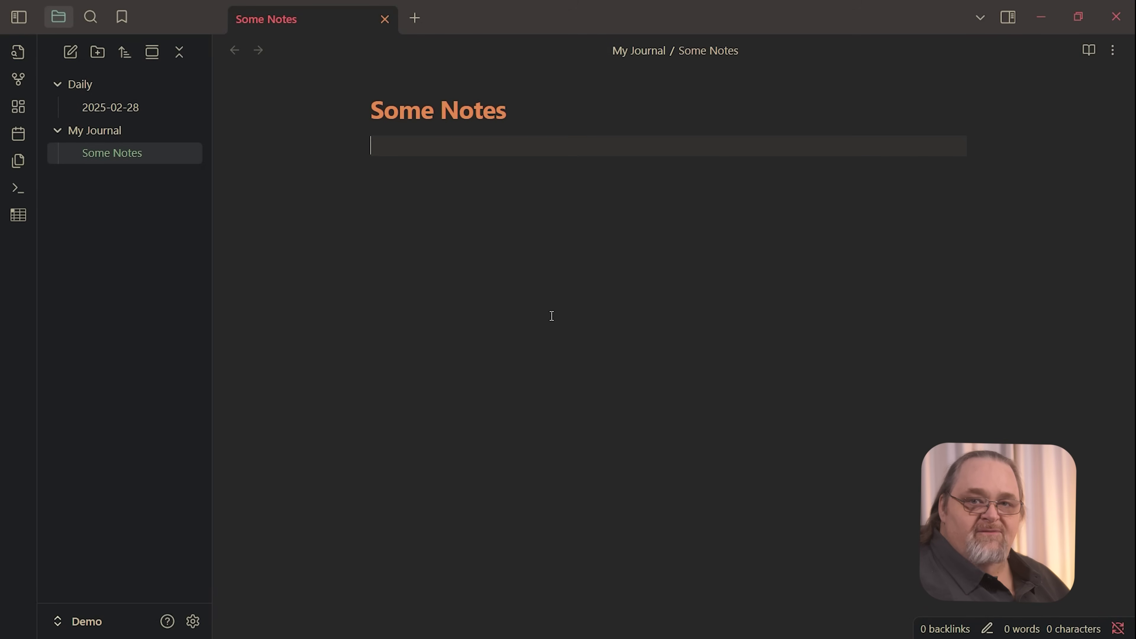
pyautogui.click(95, 623)
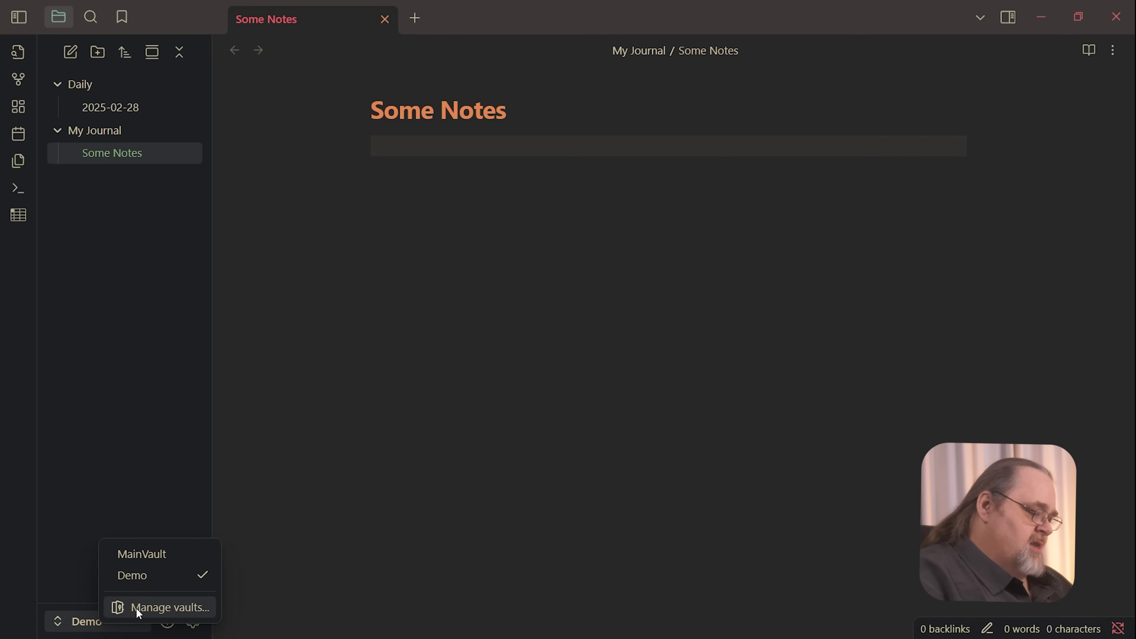
pyautogui.click(492, 416)
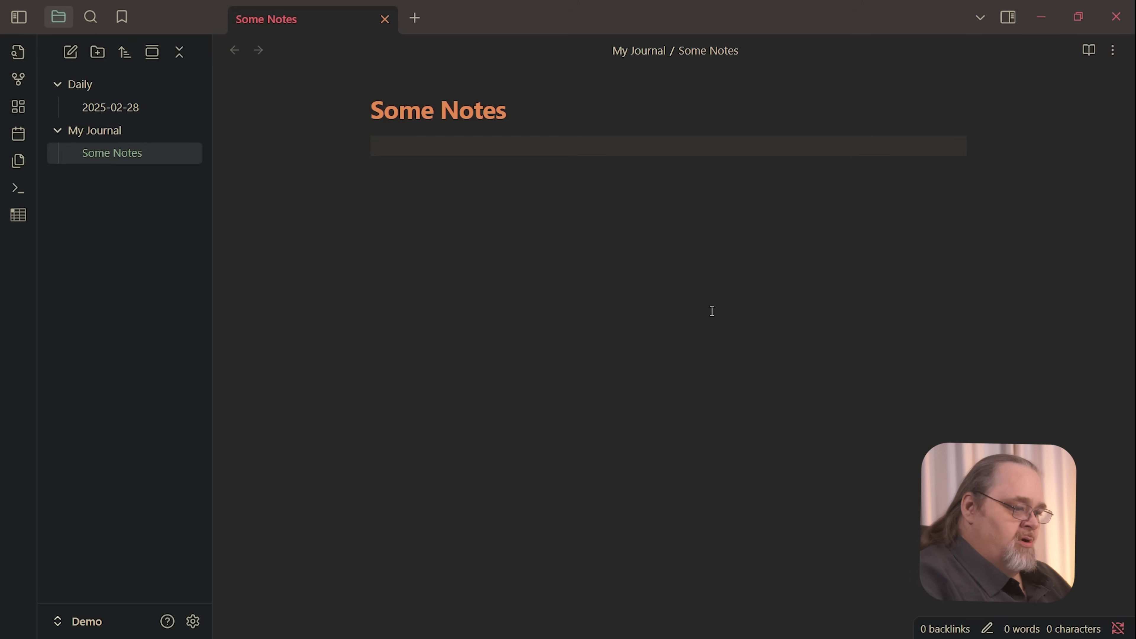
# Type the sentence 'This is a note taking app that I like typing on.'
pyautogui.write('This ')
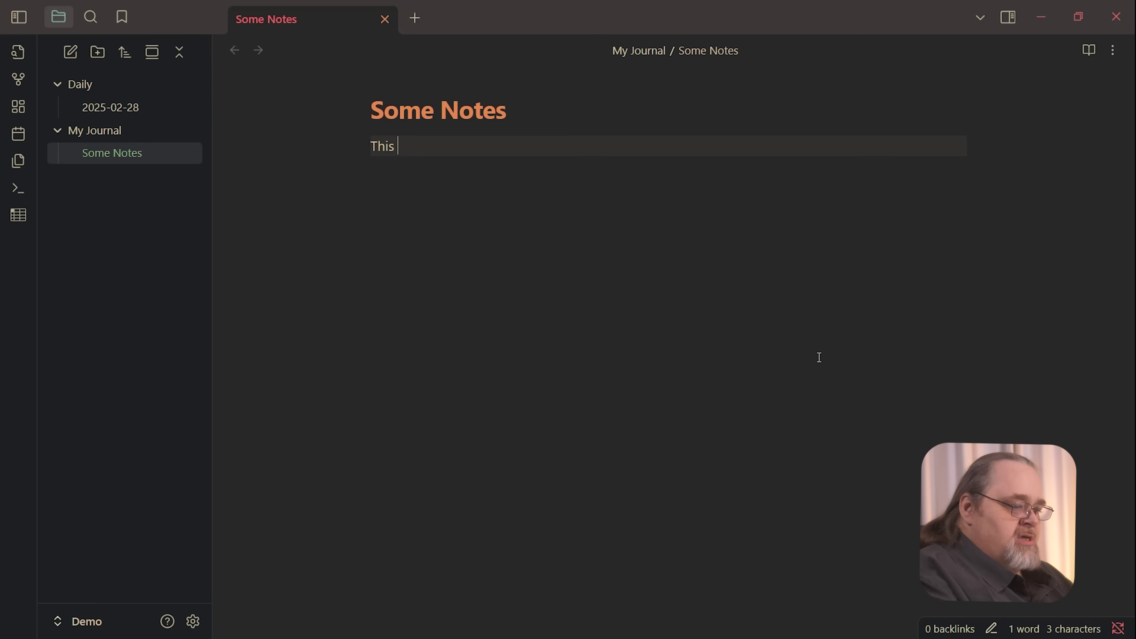
pyautogui.write('is')
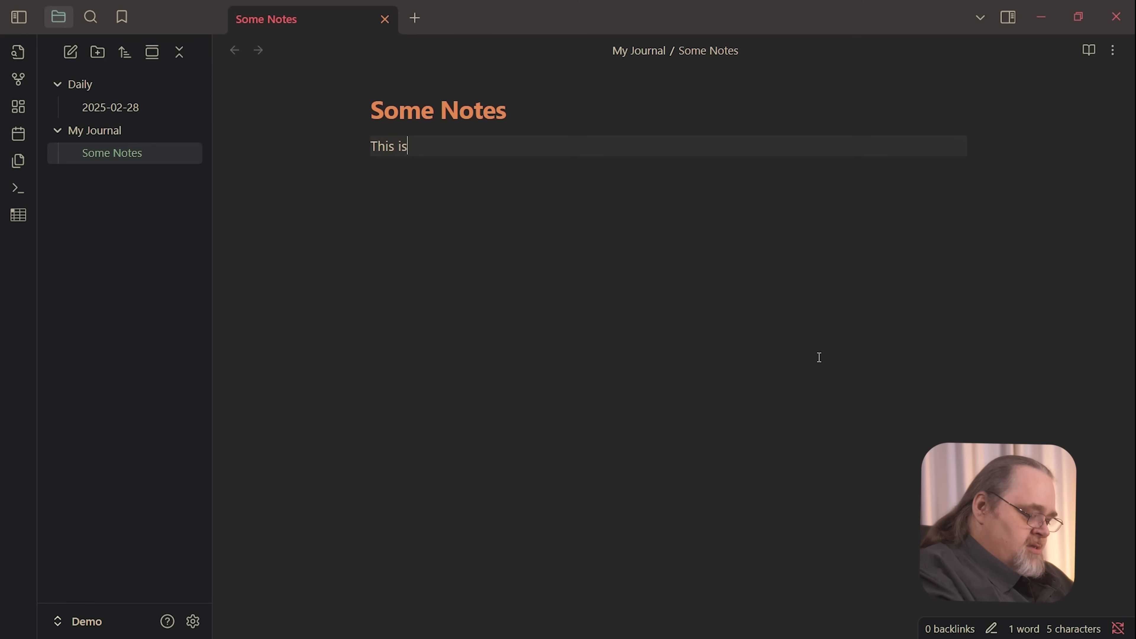
pyautogui.write(' a note taking a')
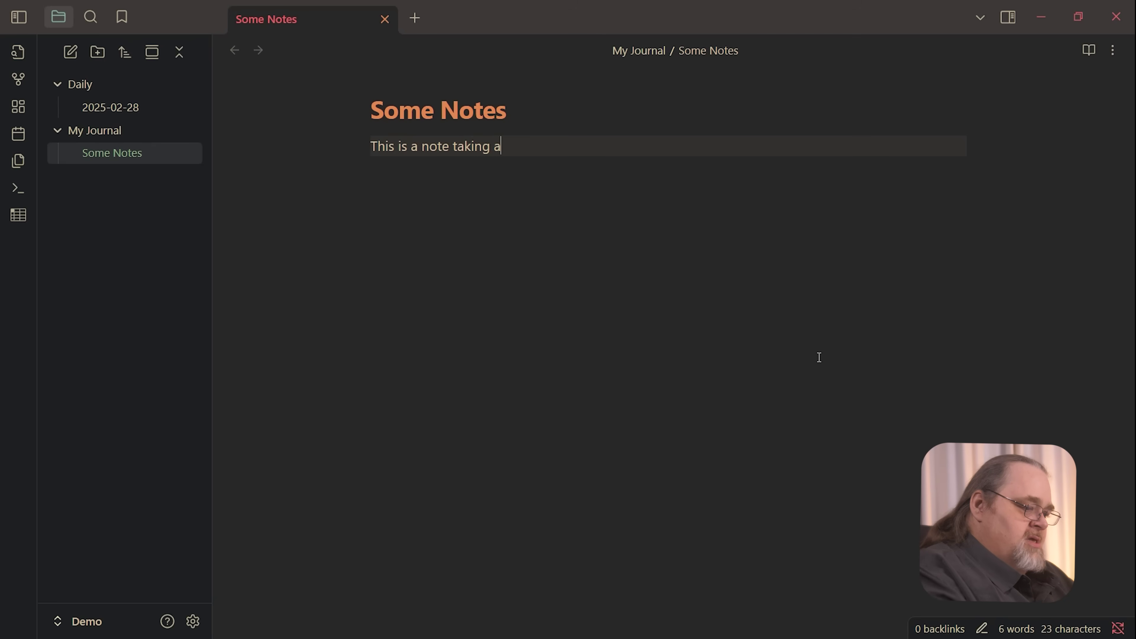
pyautogui.write('pp that I like typing on.')
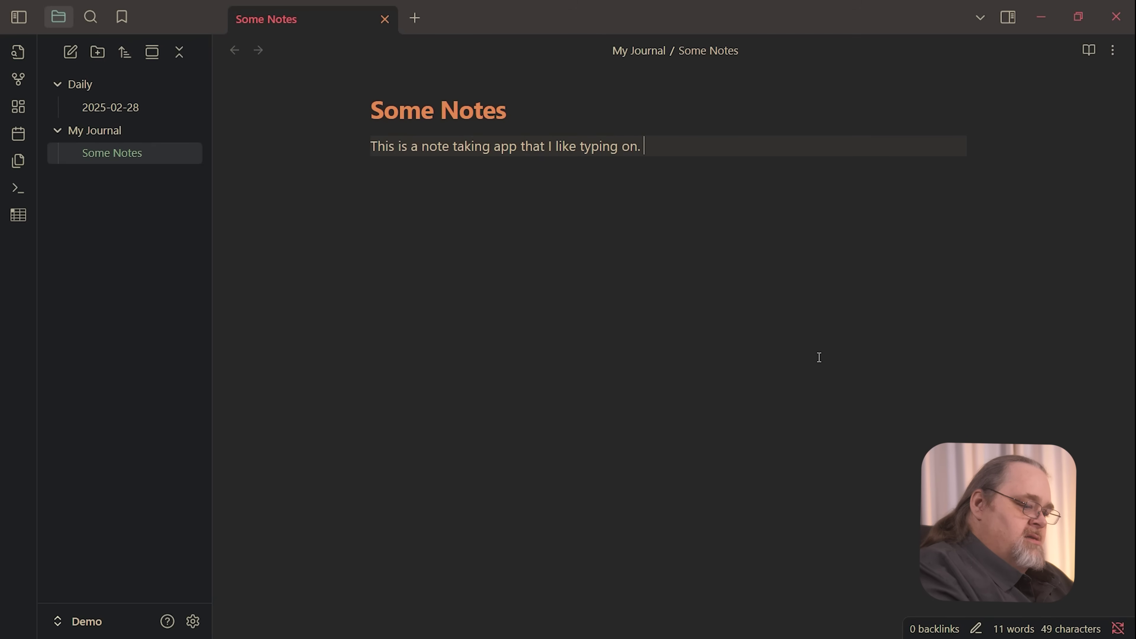
pyautogui.hotkey('ctrl', 'Left')
pyautogui.hotkey('ctrl', 'Left')
pyautogui.hotkey('ctrl', 'Left')
pyautogui.hotkey('ctrl', 'Left')
pyautogui.hotkey('ctrl', 'Left')
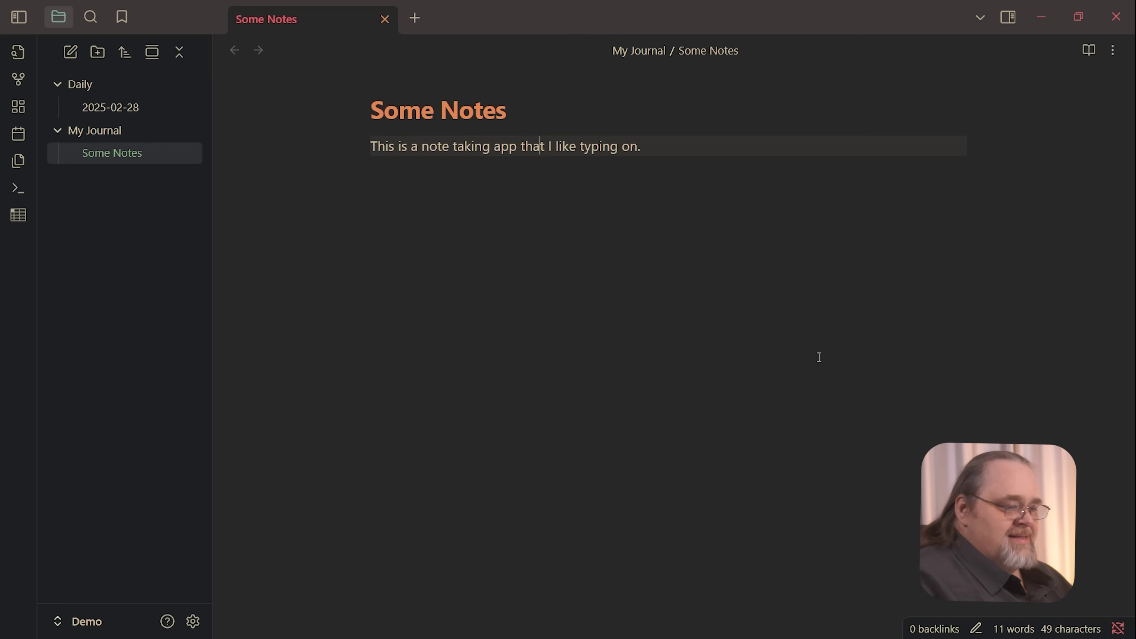
pyautogui.hotkey('ctrl', 'Left')
pyautogui.hotkey('ctrl', 'Left')
pyautogui.hotkey('ctrl', 'Left')
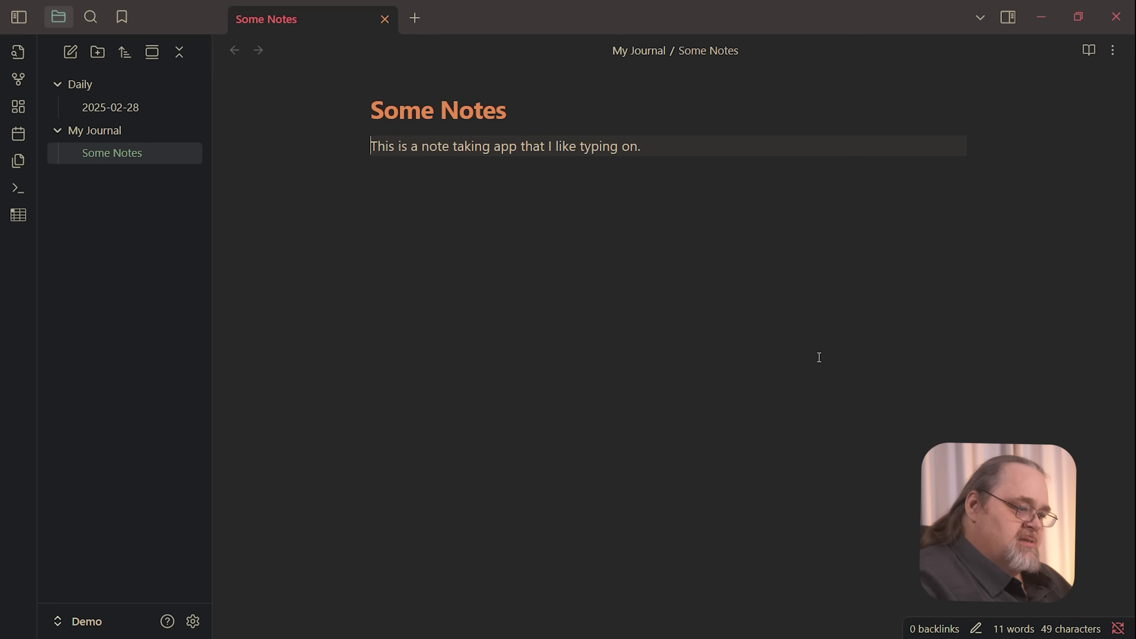
# Make 'note taking' bold using the Toggle bold command
pyautogui.hotkey('ctrl', 'p')
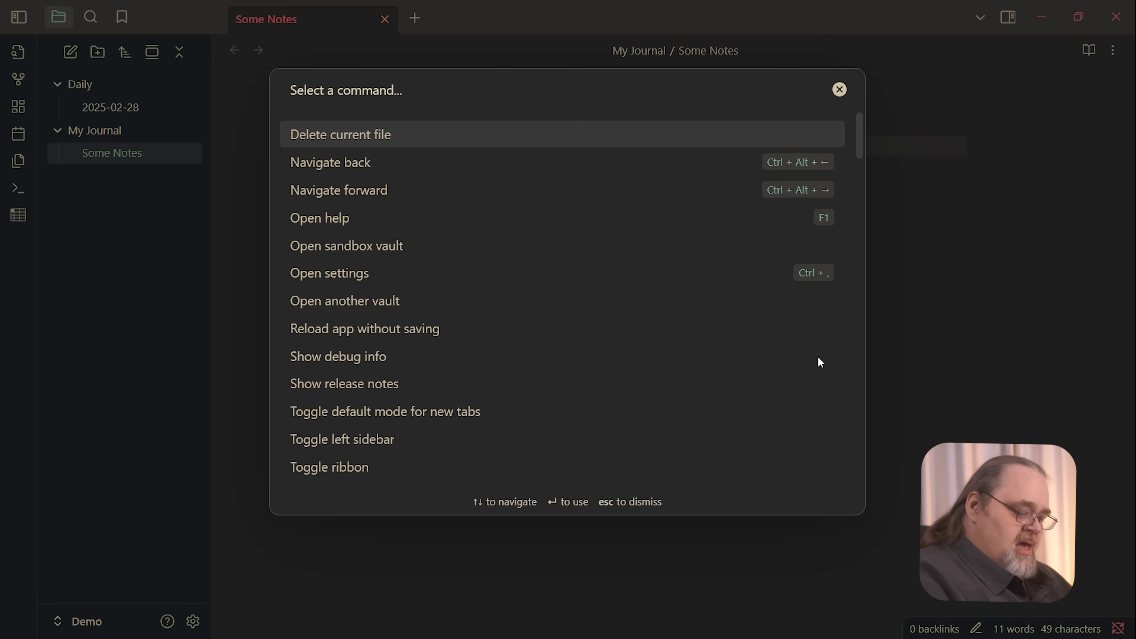
pyautogui.press('Escape')
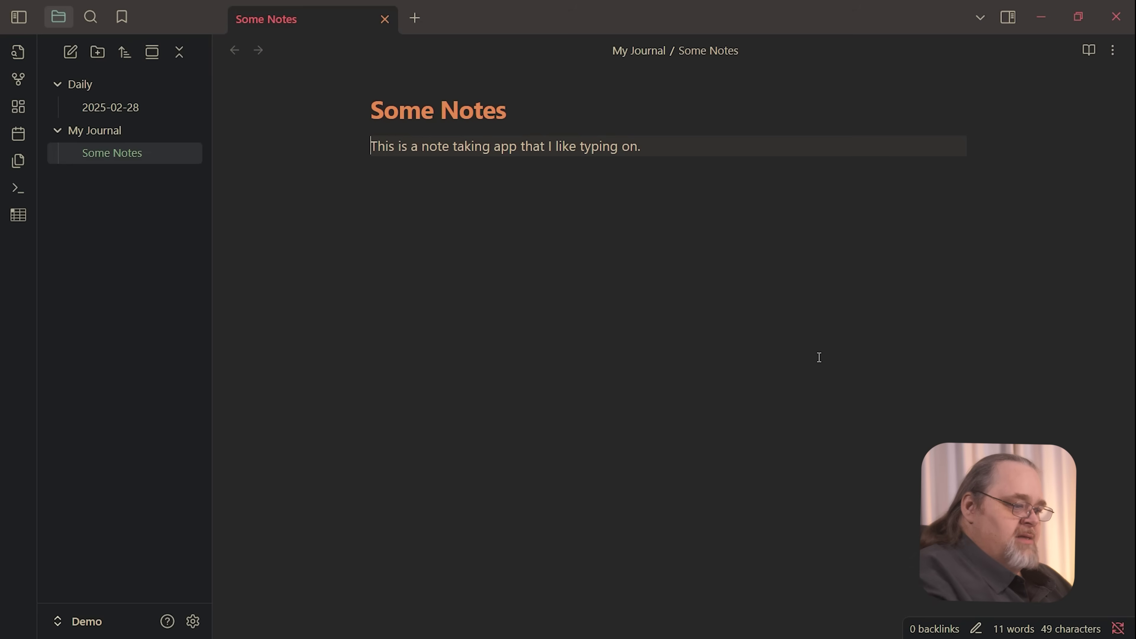
pyautogui.hotkey('ctrl', 'shift', 'Right')
pyautogui.hotkey('ctrl', 'shift', 'Right')
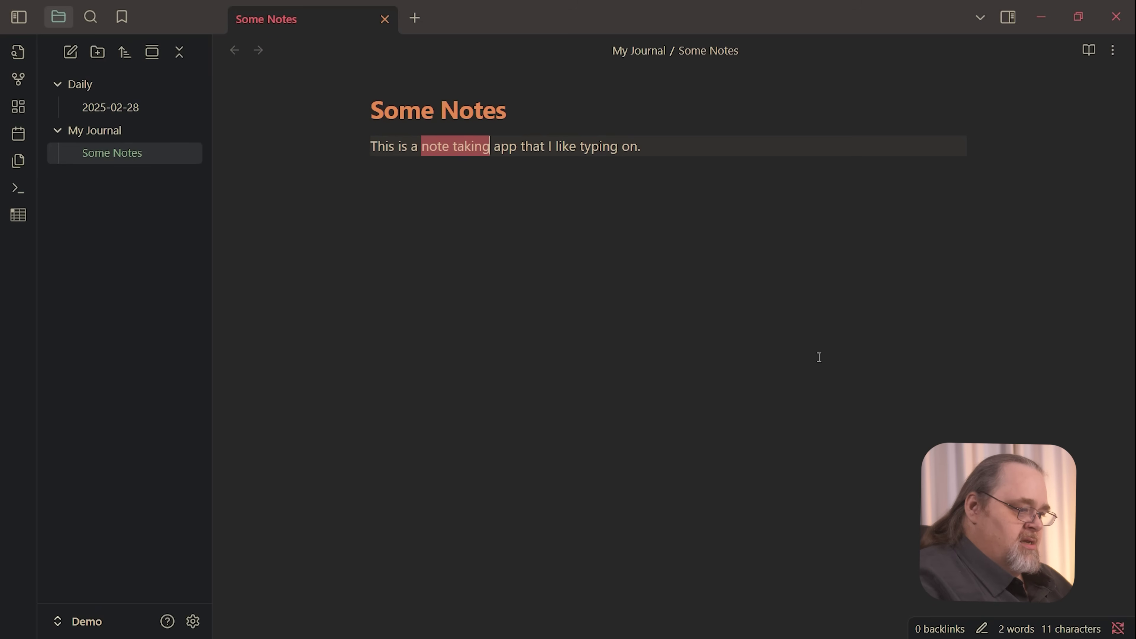
pyautogui.hotkey('ctrl', 'p')
pyautogui.write('bold')
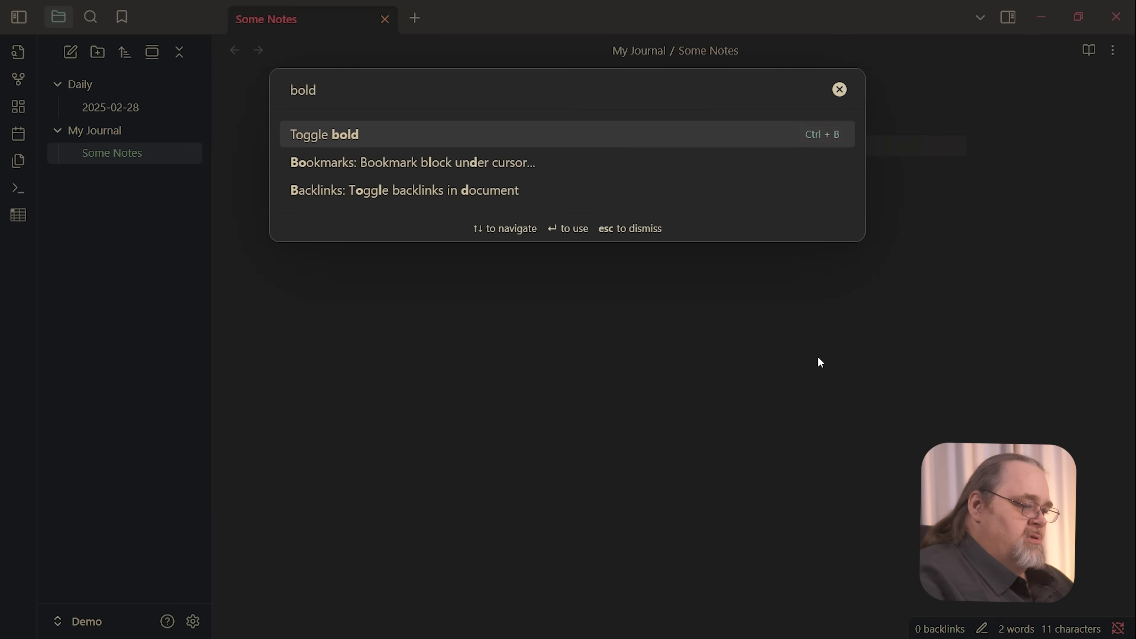
pyautogui.press('Return')
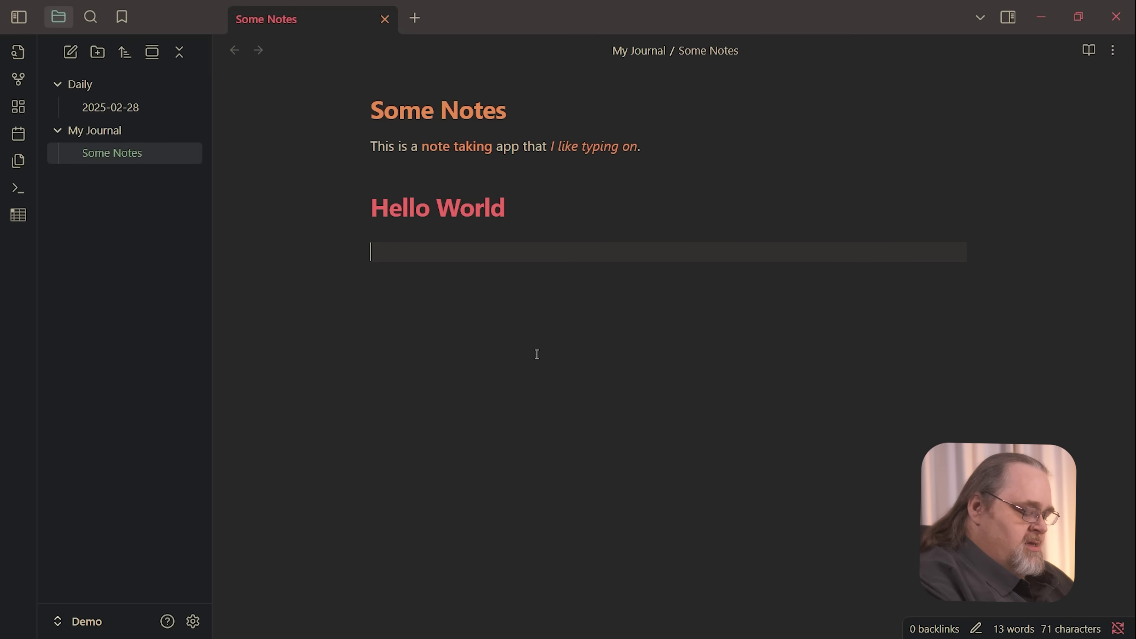
# Under Hello World, write 'I'd like to create a list of my [[favorite languages]].'
pyautogui.write("I'd like ot c")
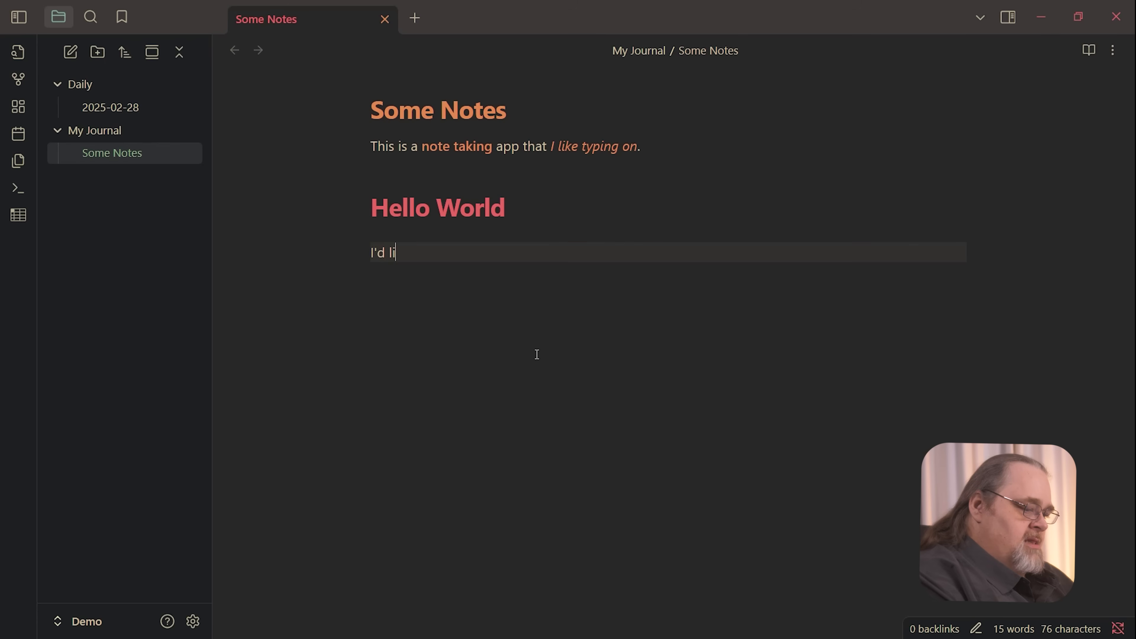
pyautogui.press('BackSpace')
pyautogui.press('BackSpace')
pyautogui.press('BackSpace')
pyautogui.press('BackSpace')
pyautogui.write('to create a li')
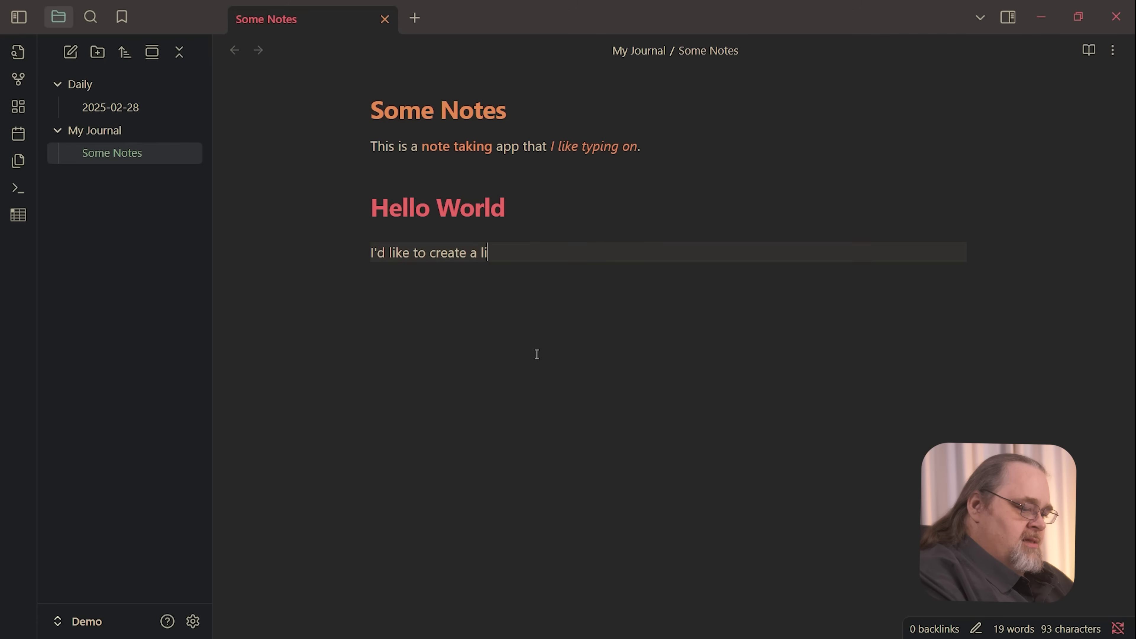
pyautogui.write('st of my [[favorite language')
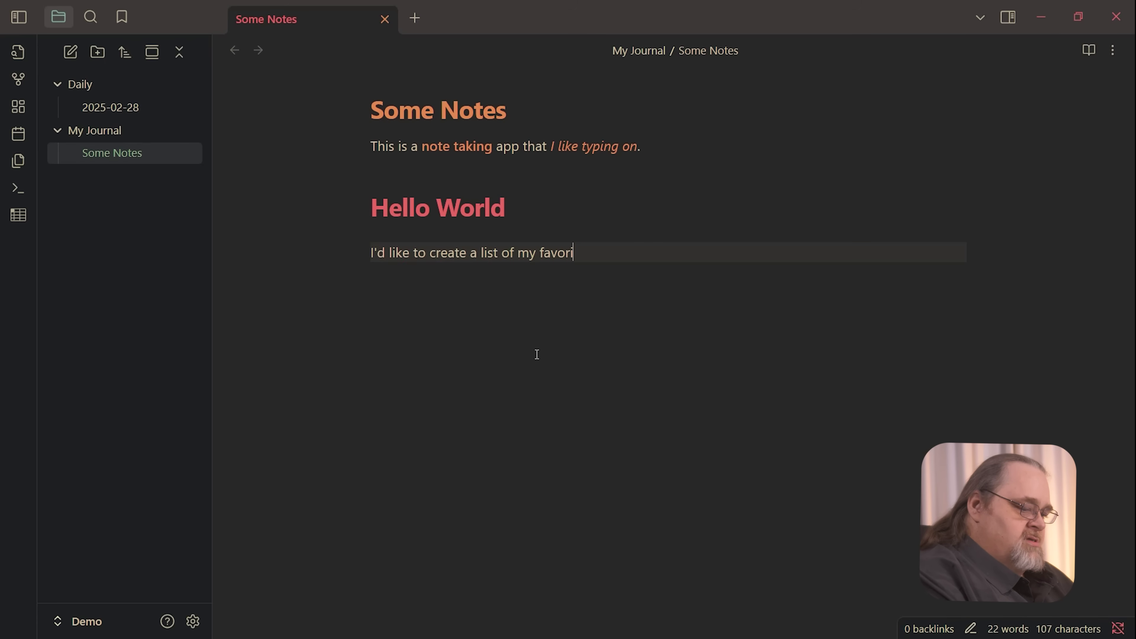
pyautogui.write('s')
pyautogui.hotkey('ctrl', 'shift', 'Left')
pyautogui.hotkey('ctrl', 'shift', 'Left')
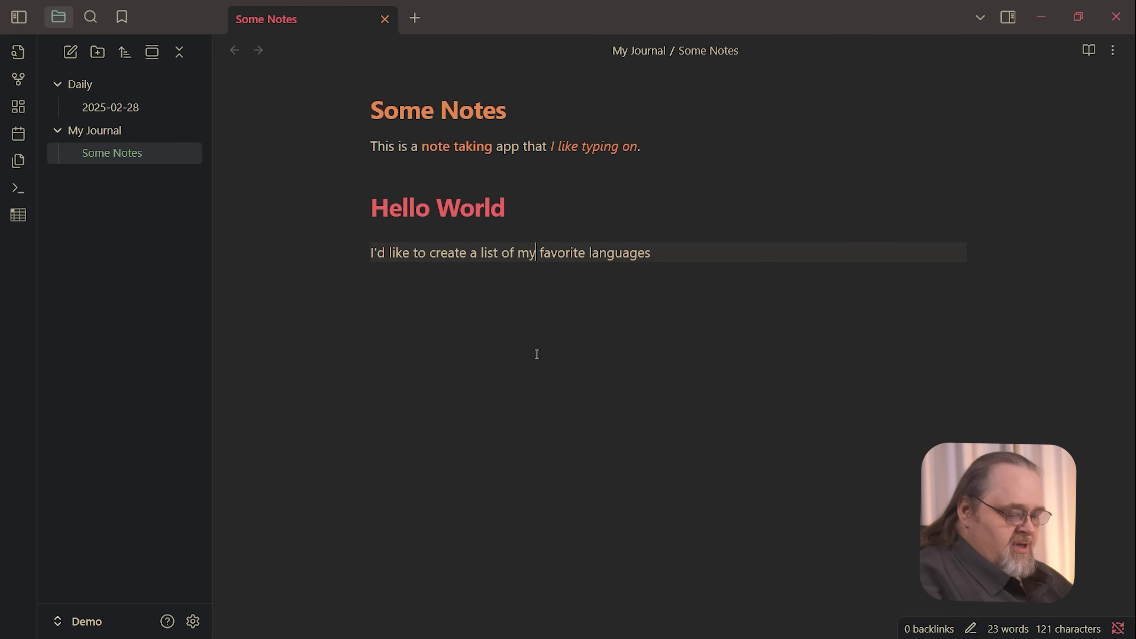
pyautogui.write('[[')
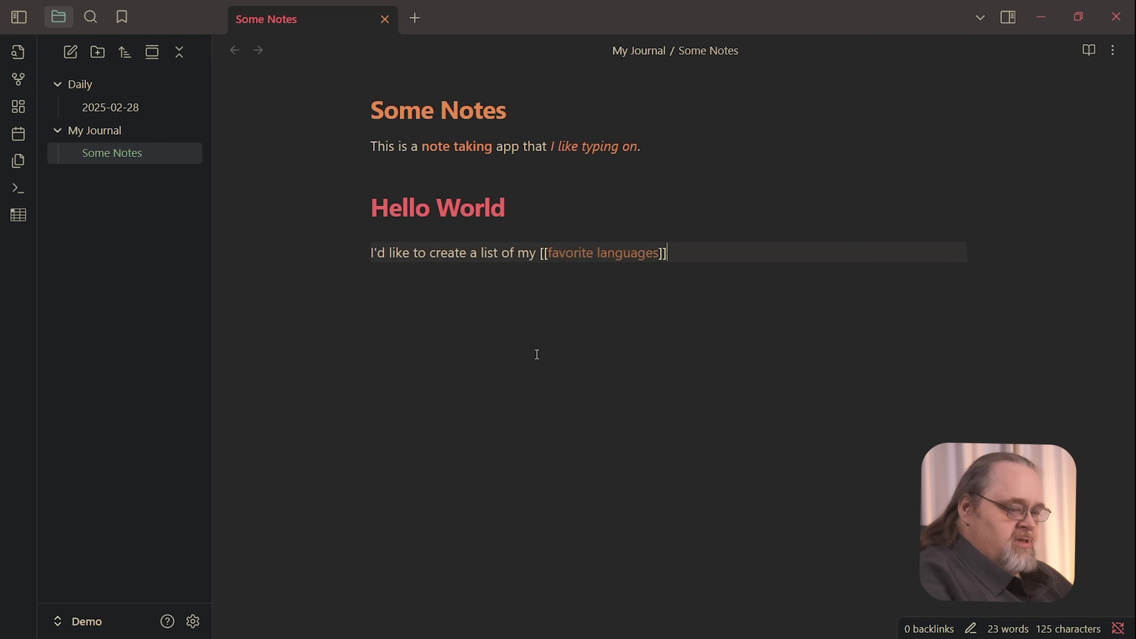
pyautogui.write('.')
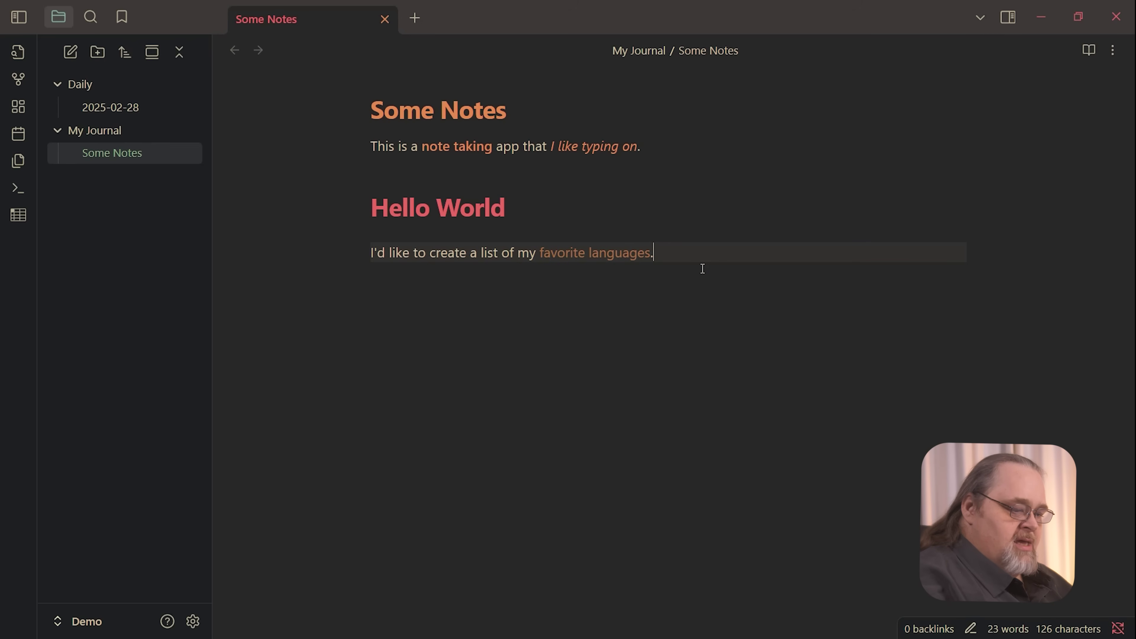
pyautogui.press('Left')
pyautogui.press('Left')
pyautogui.press('Left')
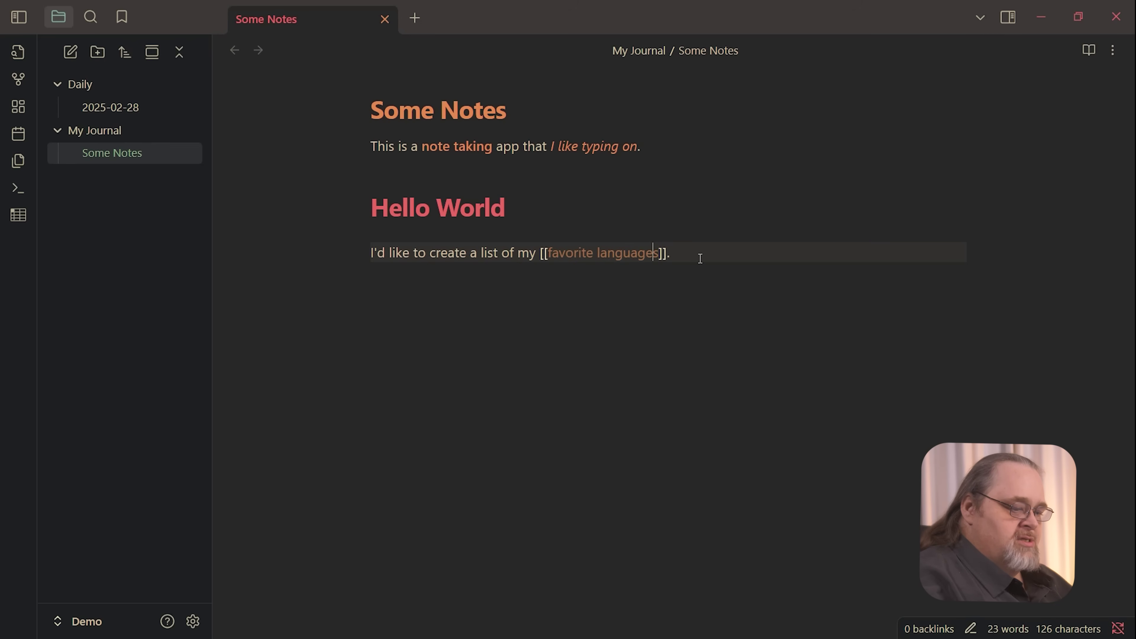
pyautogui.press('Right')
pyautogui.press('Right')
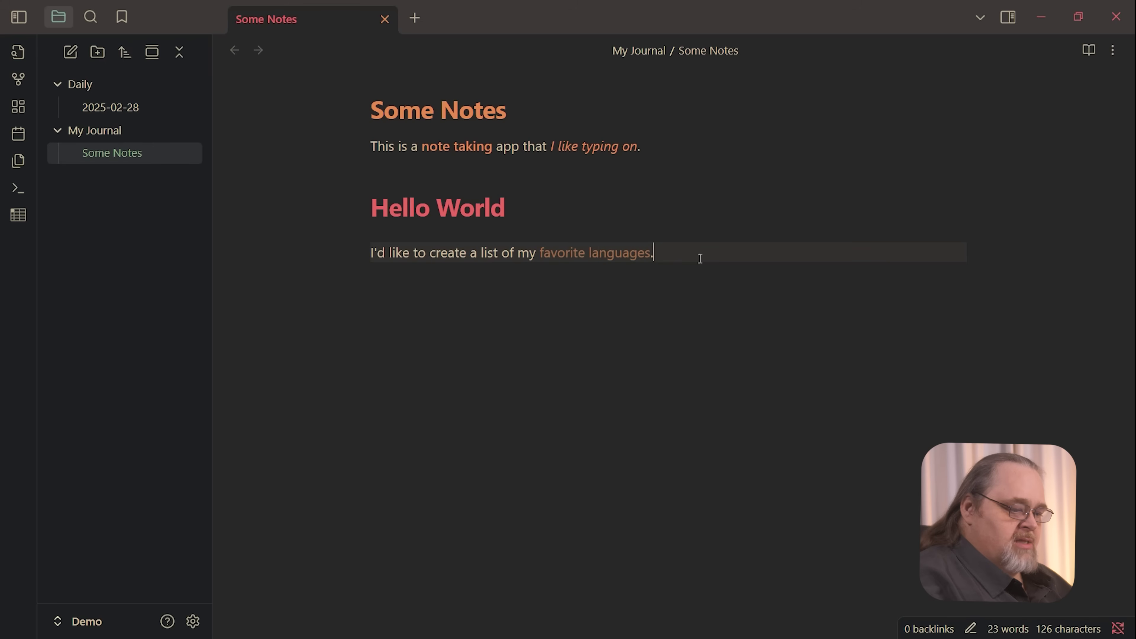
# Create the favorite languages note from the link, move it into My Journal, and return to Some Notes
pyautogui.click(612, 257)
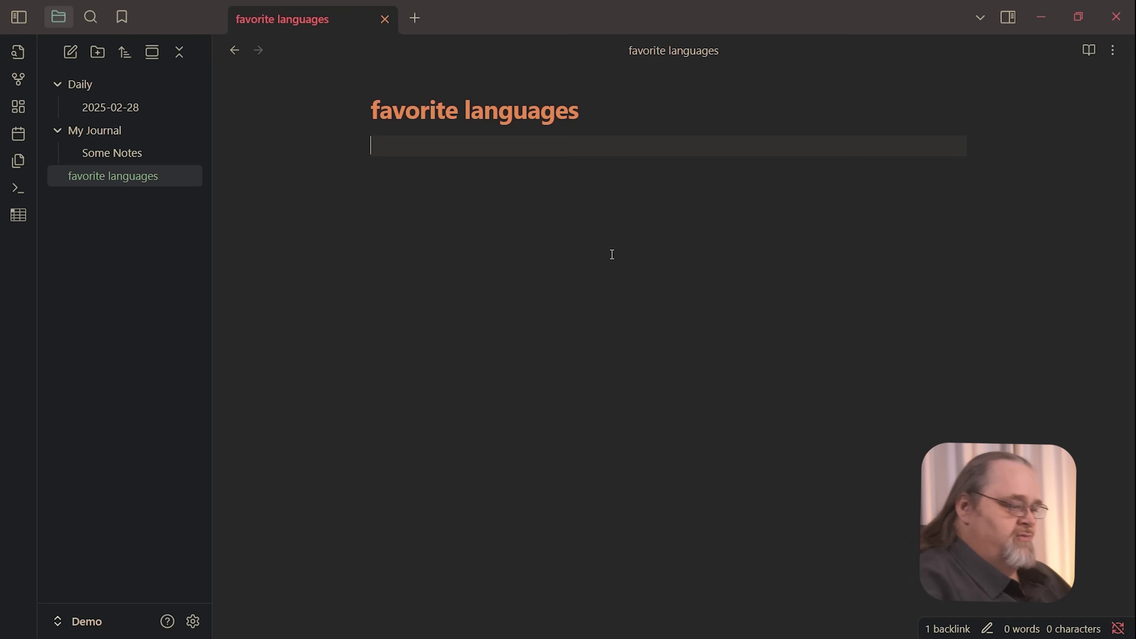
pyautogui.moveTo(92, 178); pyautogui.dragTo(113, 131)
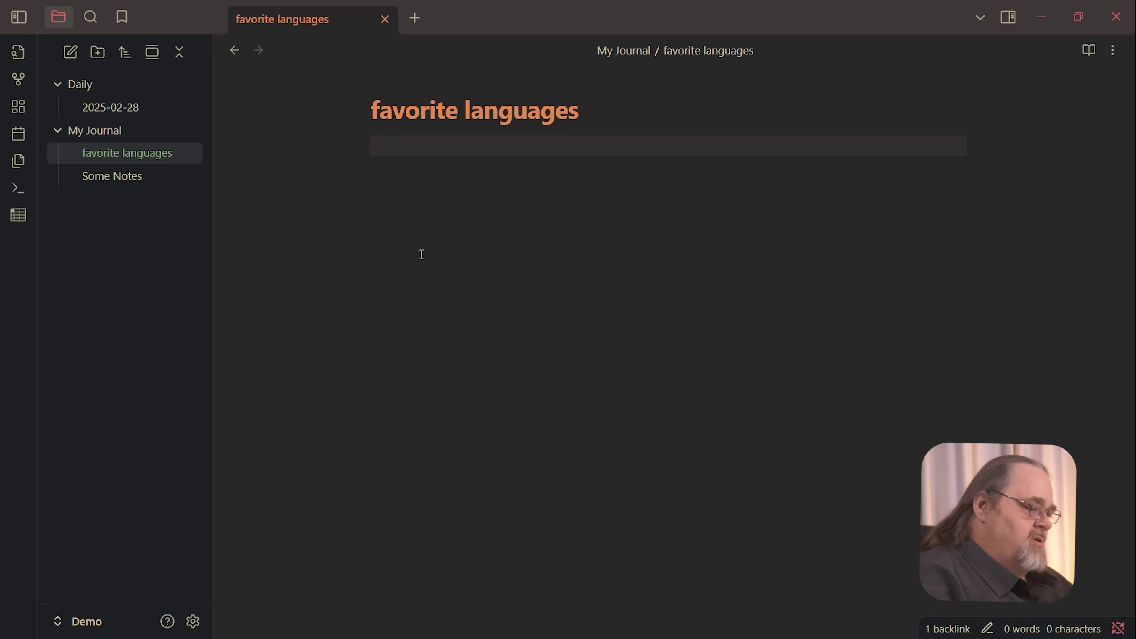
pyautogui.click(135, 177)
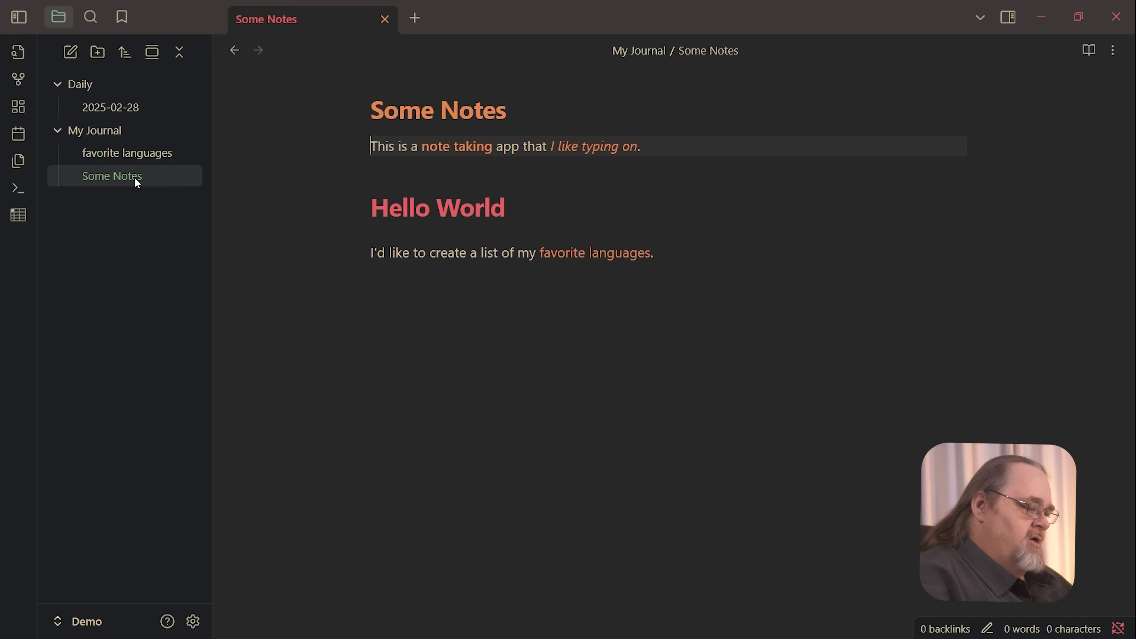
pyautogui.click(614, 262)
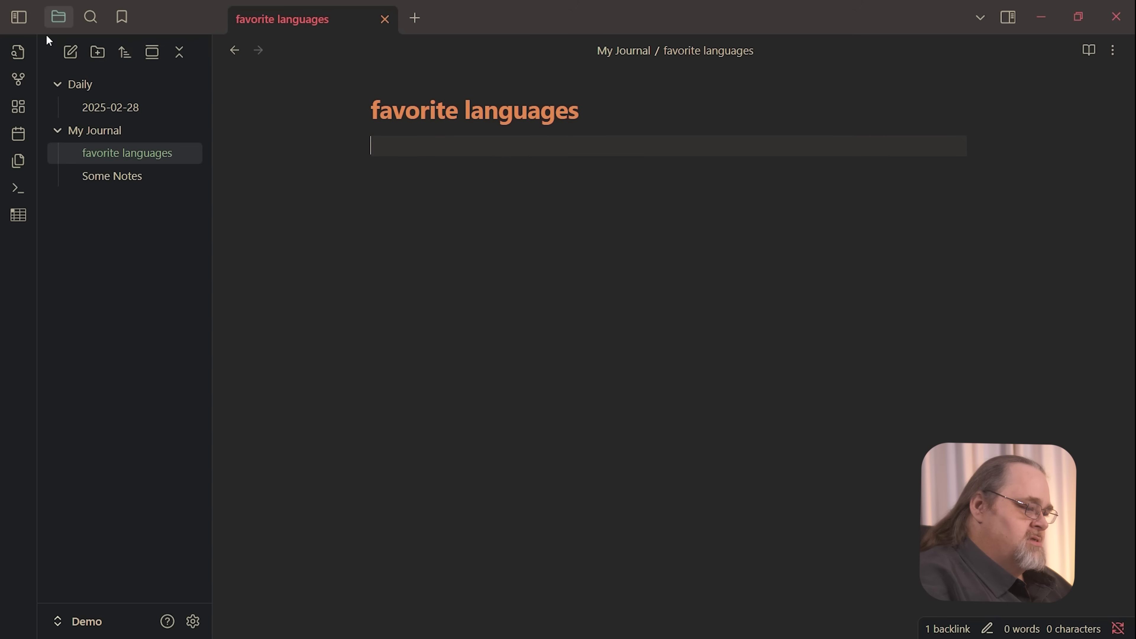
pyautogui.click(234, 50)
pyautogui.press('Right')
pyautogui.press('Right')
pyautogui.press('Right')
pyautogui.press('Right')
pyautogui.press('Right')
pyautogui.press('Right')
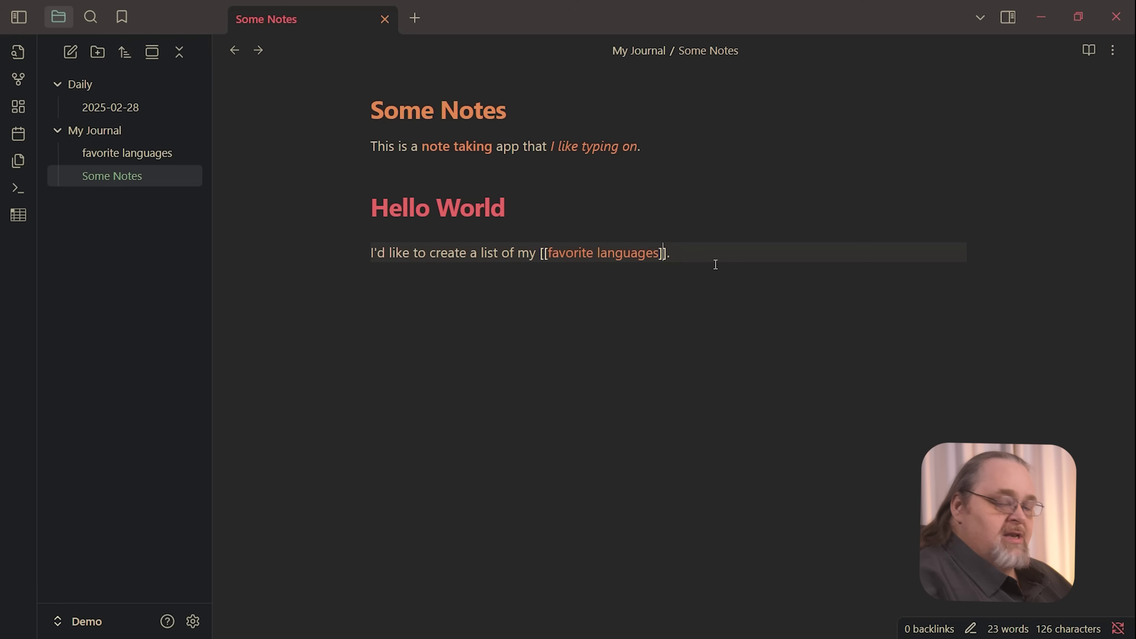
pyautogui.press('Right')
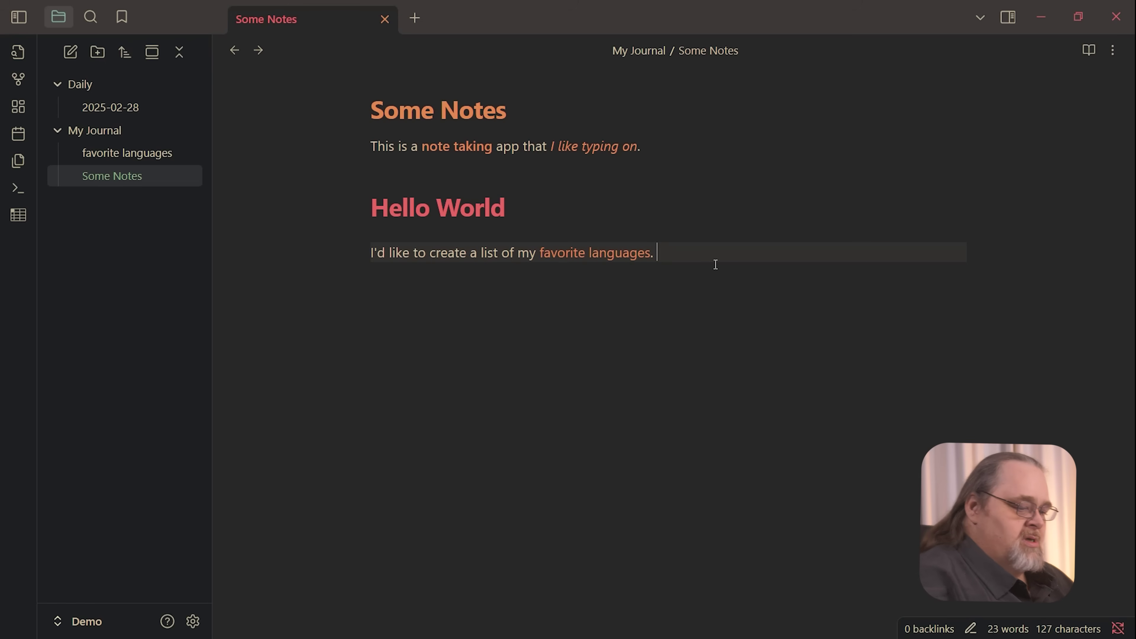
pyautogui.click(599, 253)
pyautogui.write("Let'")
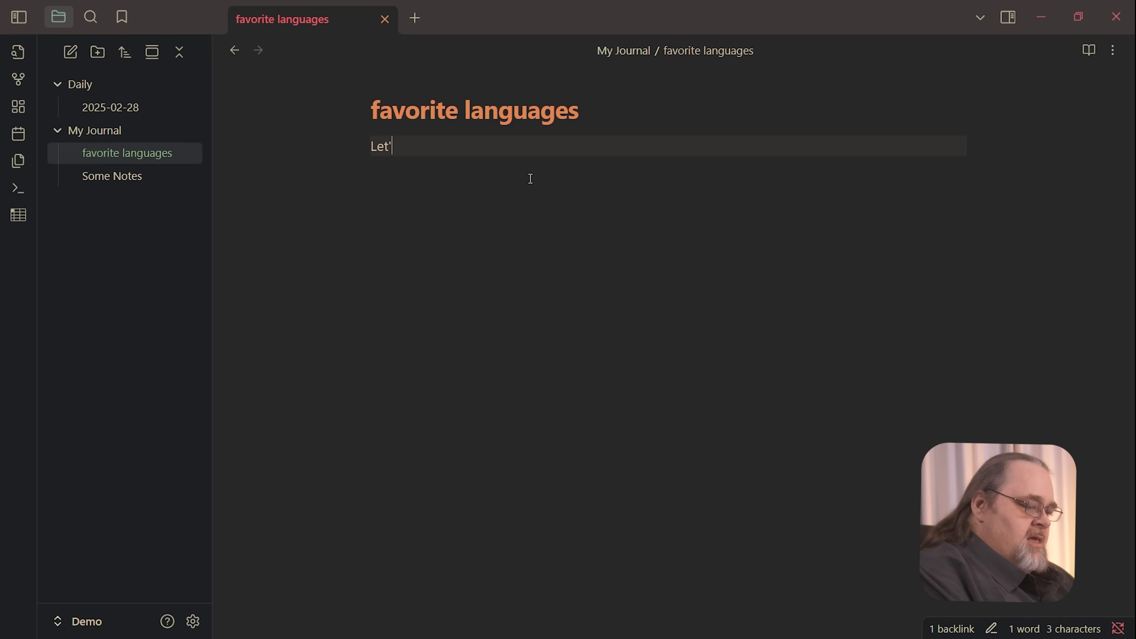
pyautogui.write('s list them:')
pyautogui.press('Return')
pyautogui.press('Return')
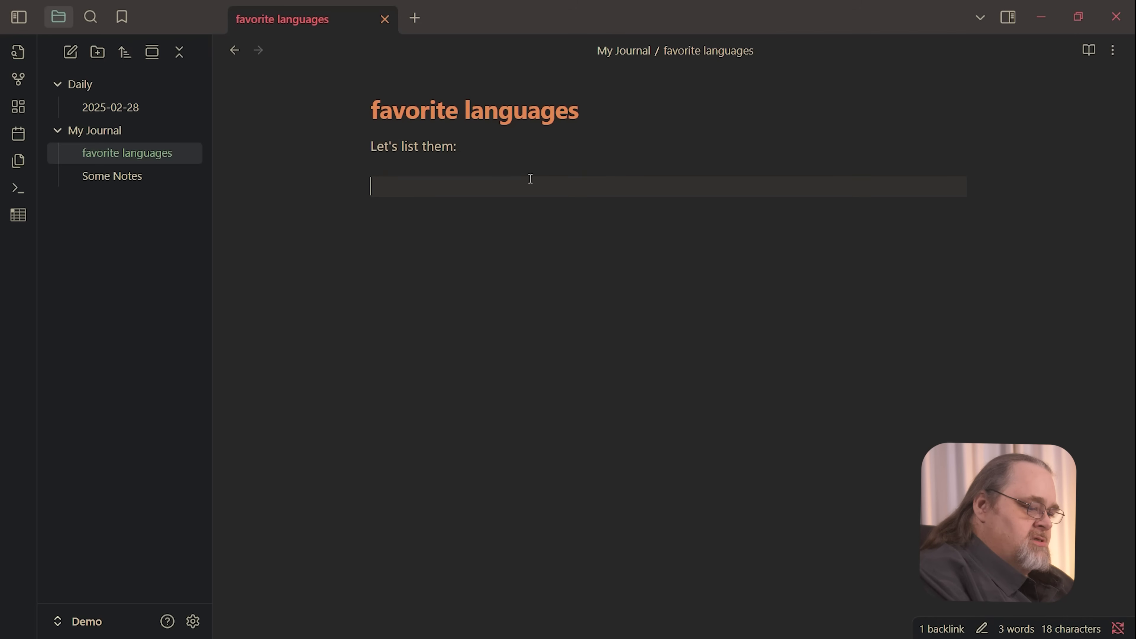
pyautogui.write('-')
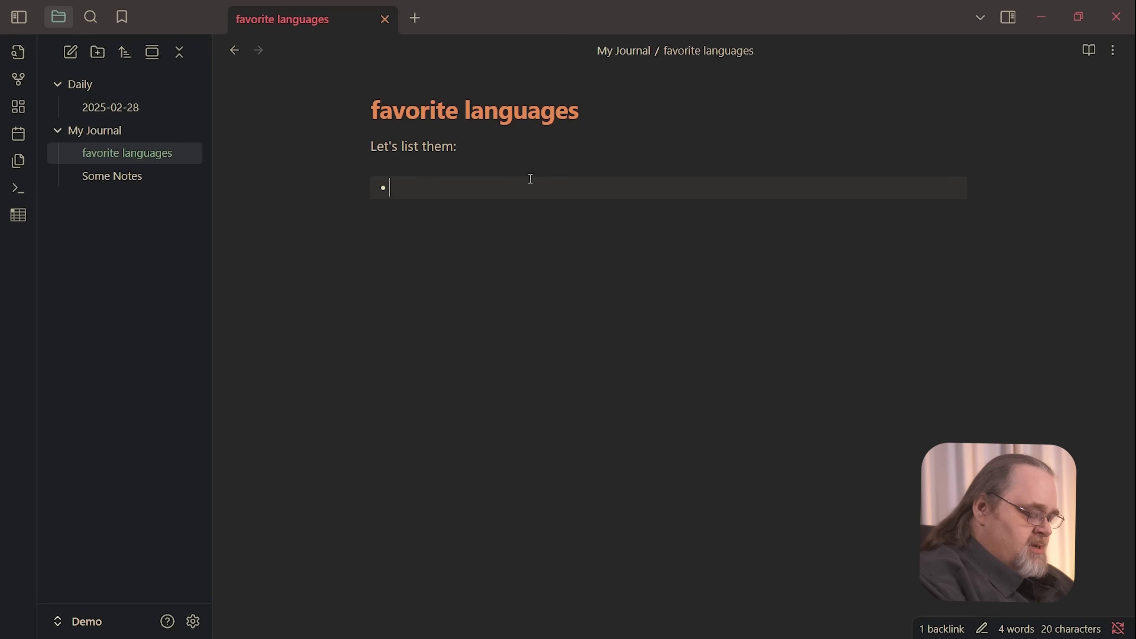
pyautogui.write('[C#](ht')
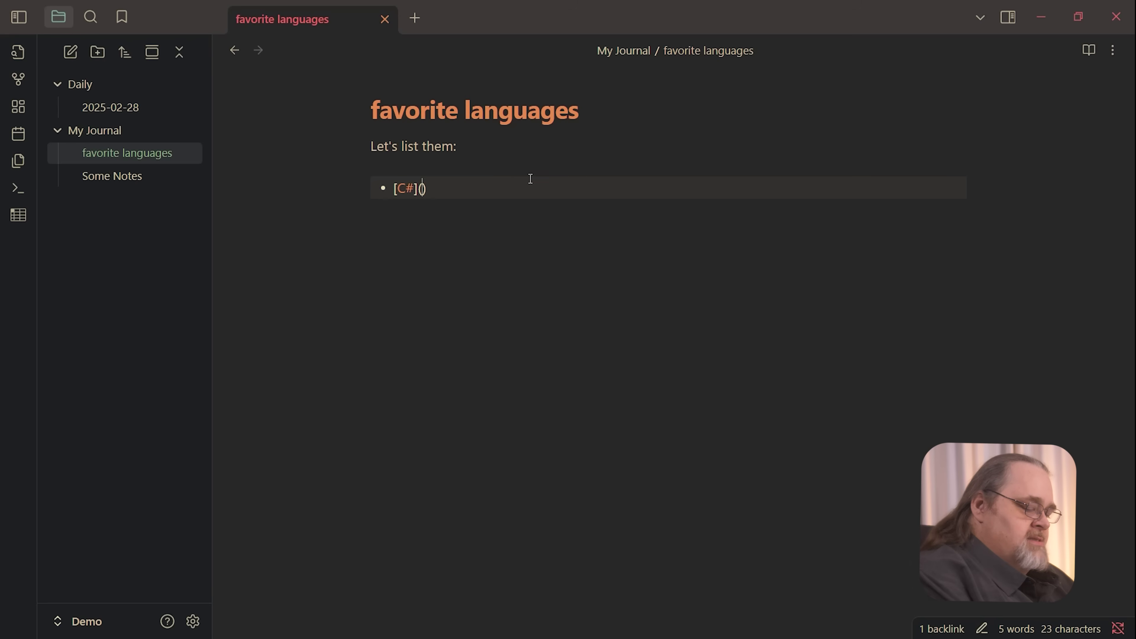
pyautogui.write('tps://csharplanguage.')
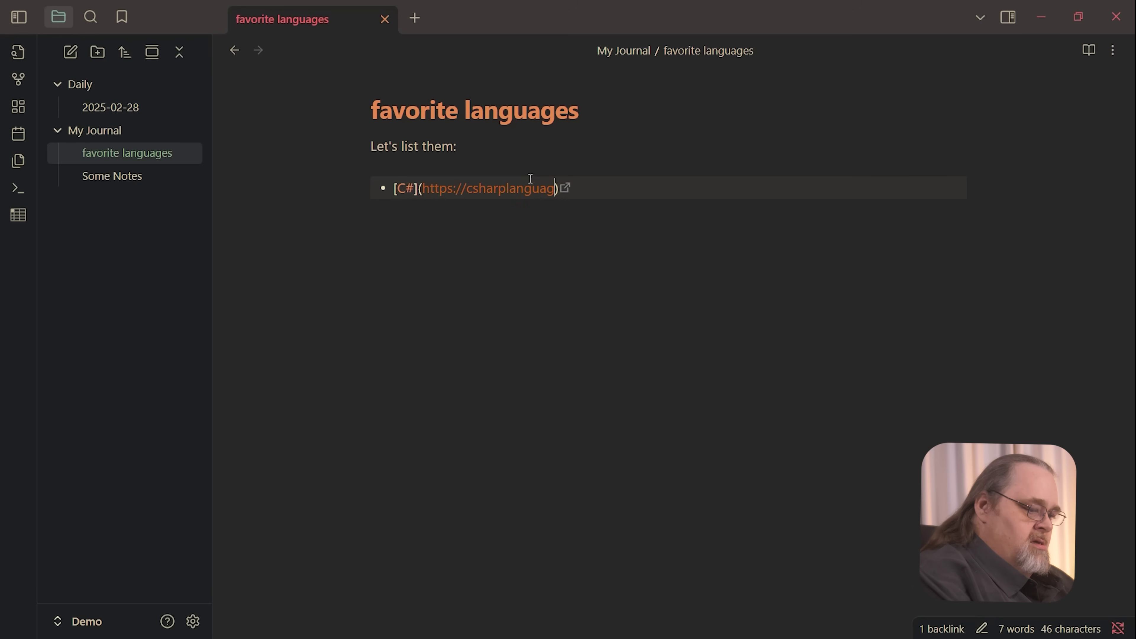
pyautogui.write('com)')
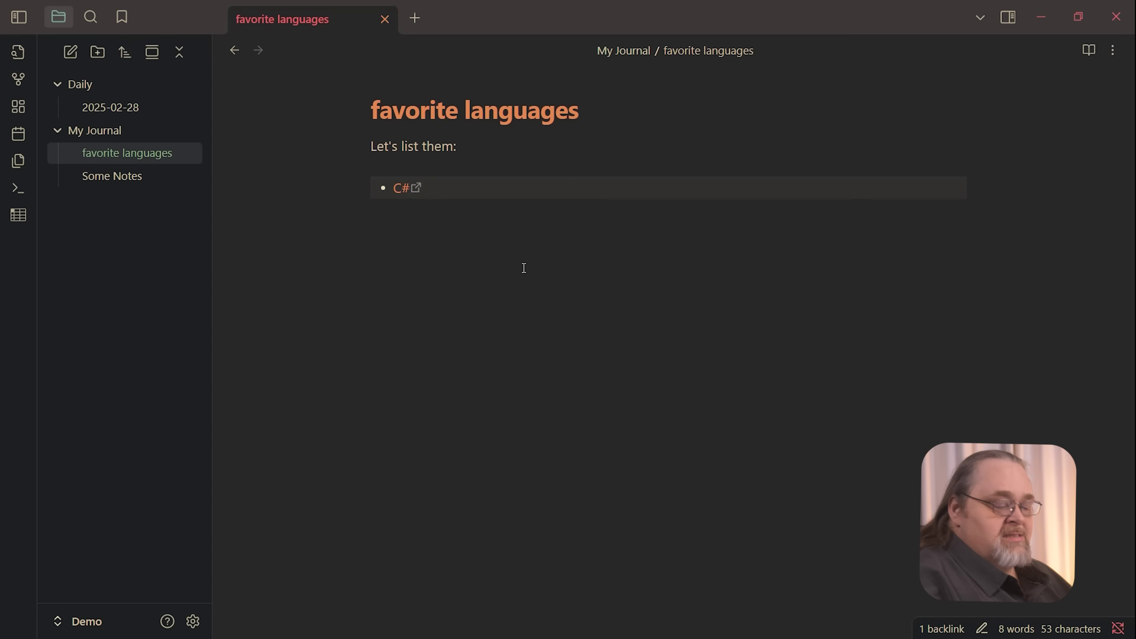
# Add a second bullet making 'Java' a Markdown link with the pasted address
pyautogui.press('Return')
pyautogui.write('Java')
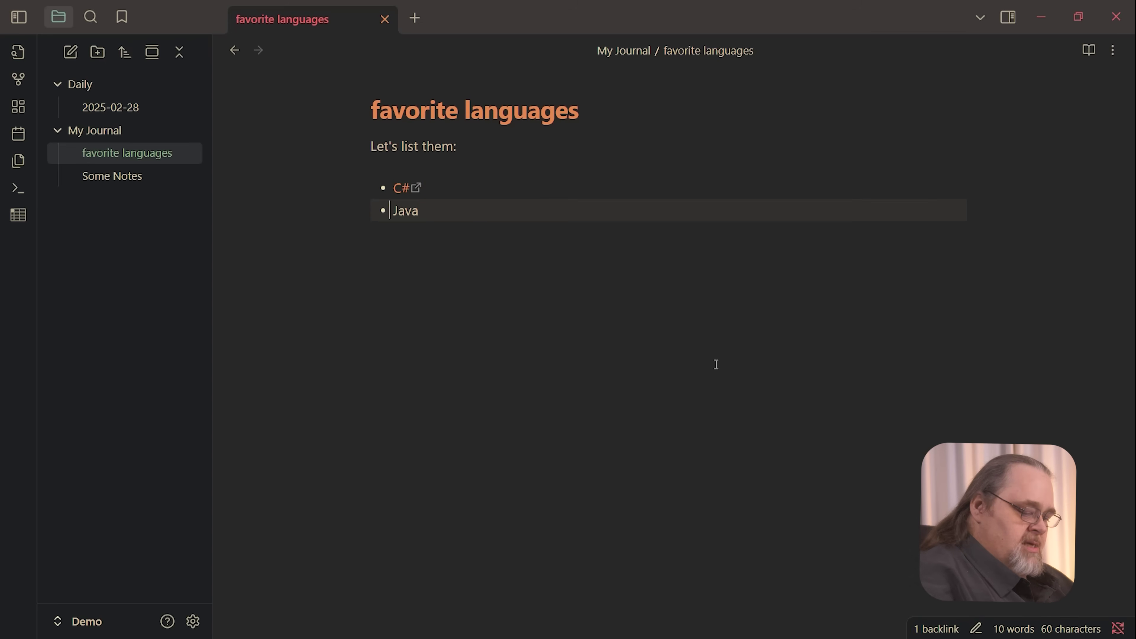
pyautogui.press('Home')
pyautogui.write('[')
pyautogui.press('End')
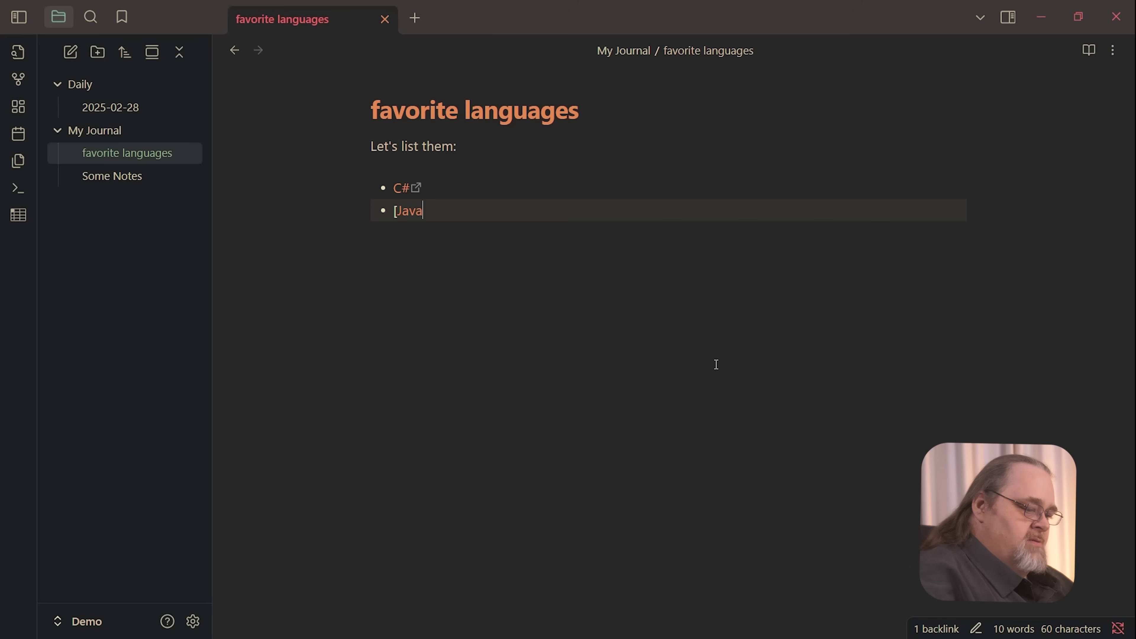
pyautogui.write('](')
pyautogui.hotkey('ctrl', 'v')
pyautogui.press('Return')
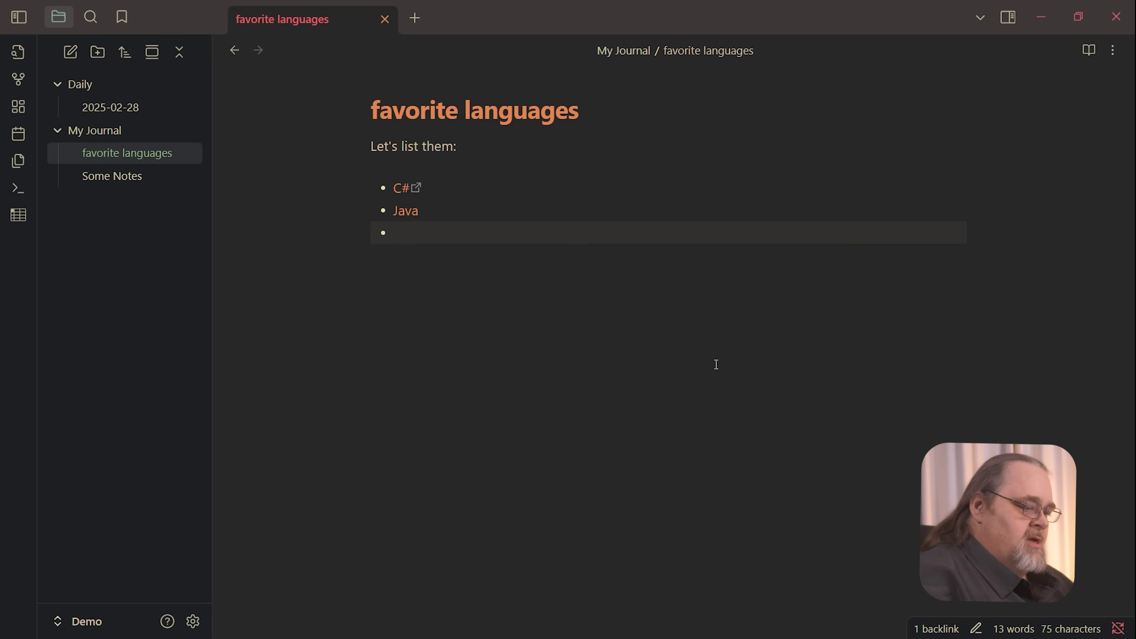
pyautogui.click(491, 187)
pyautogui.press('Down')
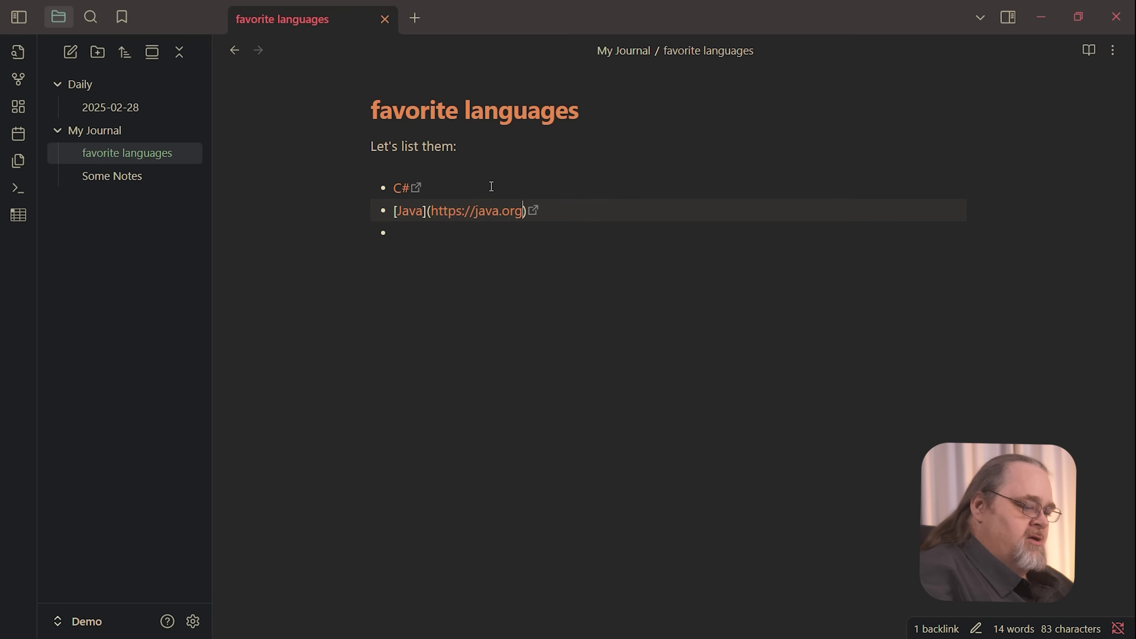
pyautogui.hotkey('ctrl', 'Left')
pyautogui.hotkey('ctrl', 'Left')
pyautogui.hotkey('ctrl', 'shift', 'Left')
pyautogui.hotkey('ctrl', 'shift', 'Left')
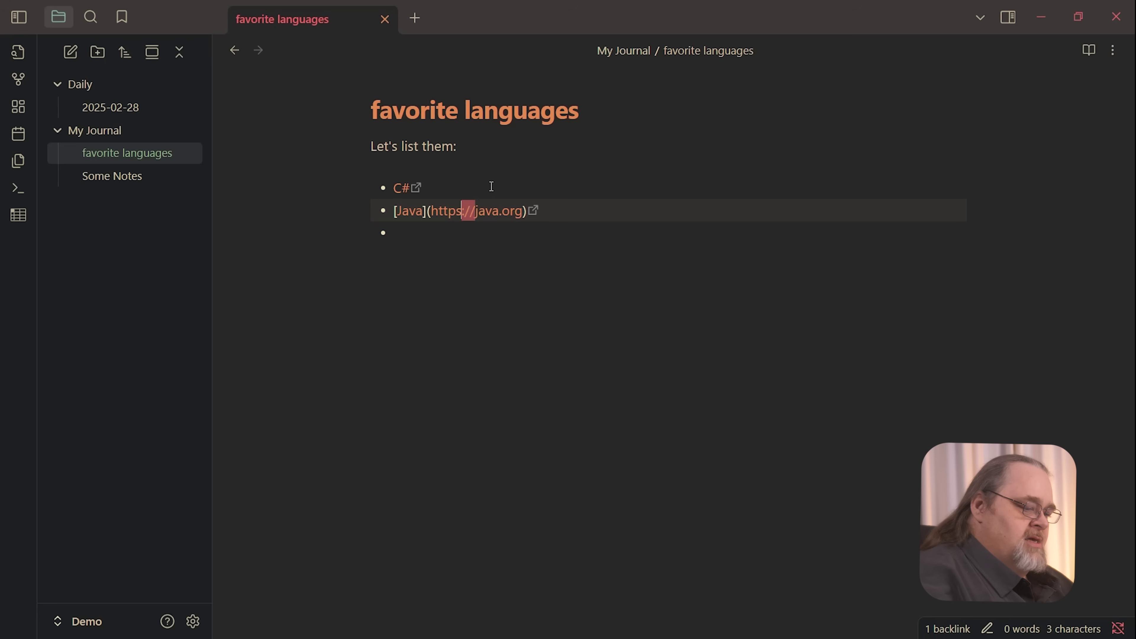
pyautogui.press('BackSpace')
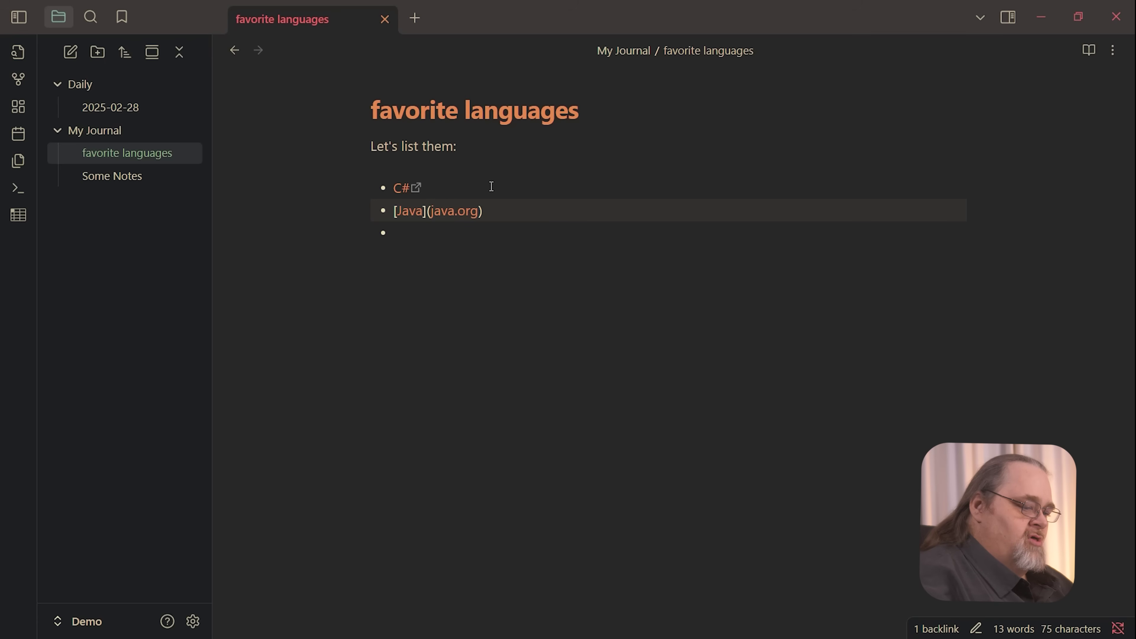
pyautogui.write('https://')
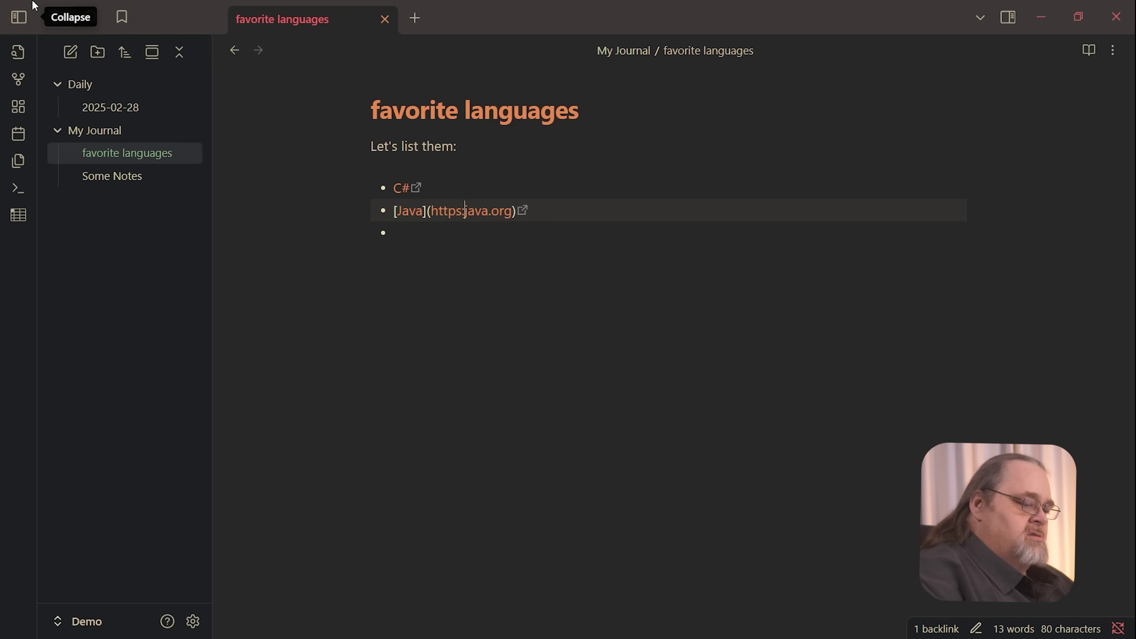
pyautogui.press('End')
pyautogui.press('Return')
pyautogui.write('micr')
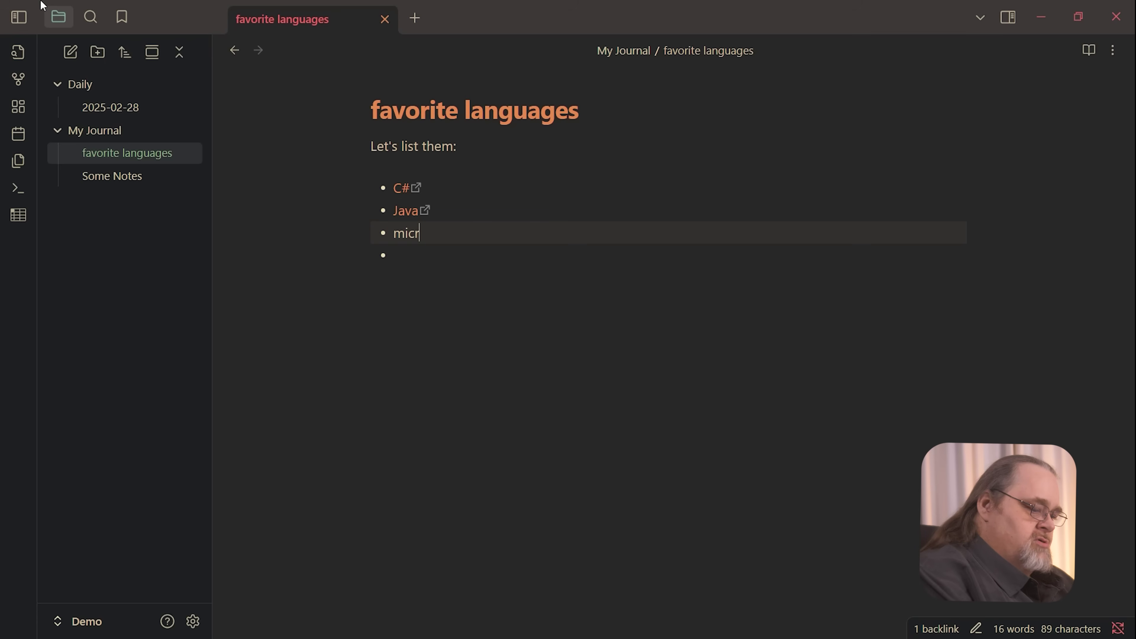
pyautogui.write('osoft.com')
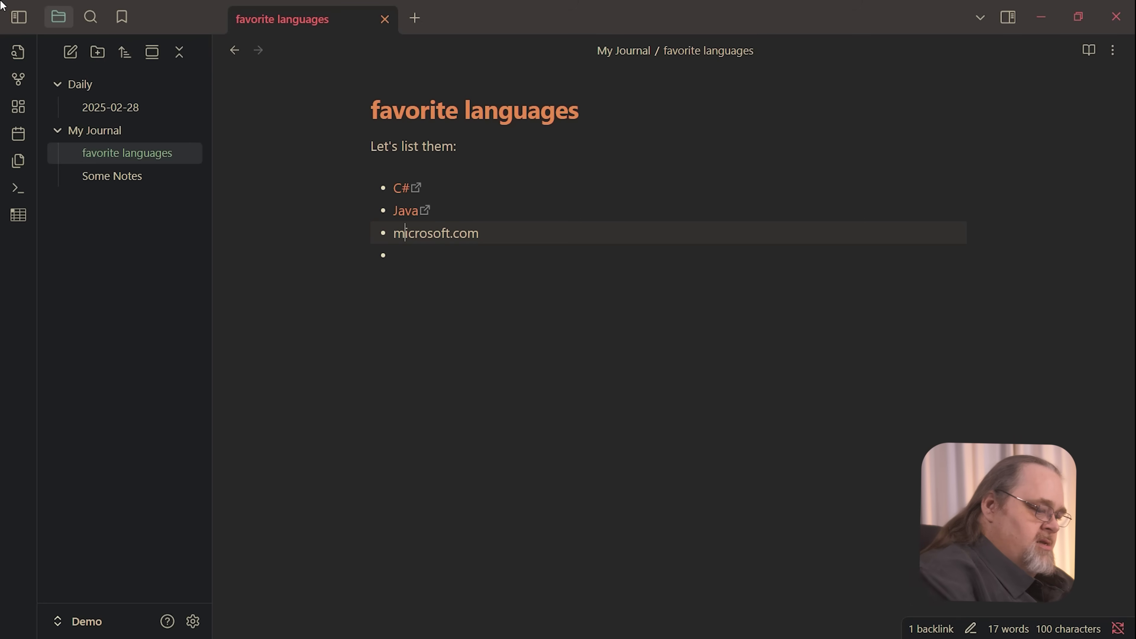
pyautogui.write('https://')
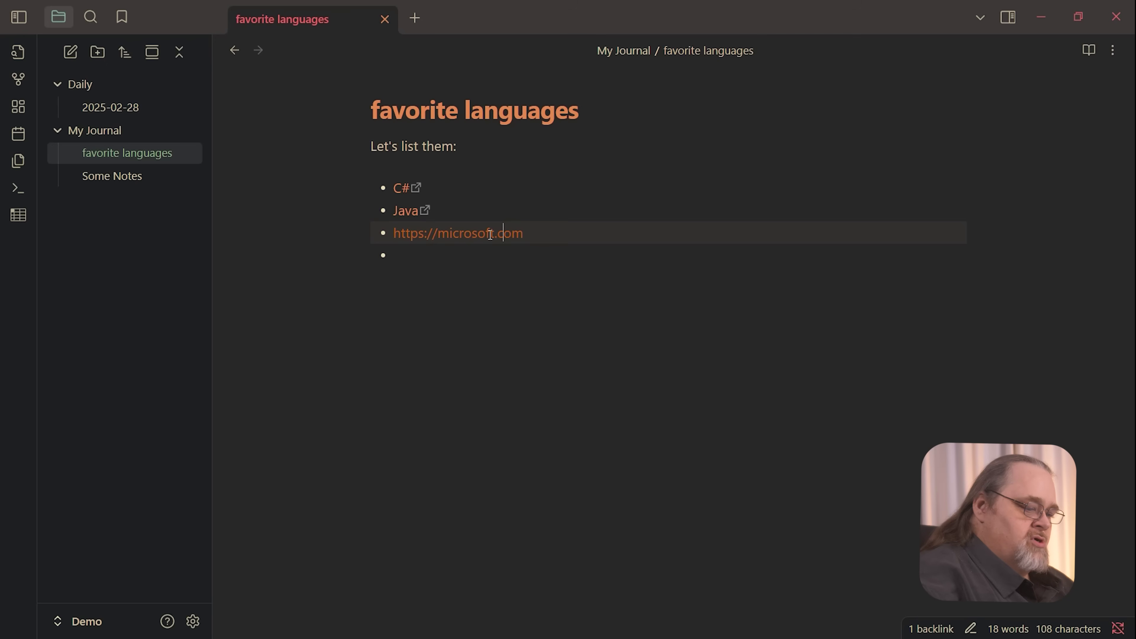
pyautogui.press('End')
pyautogui.press('Return')
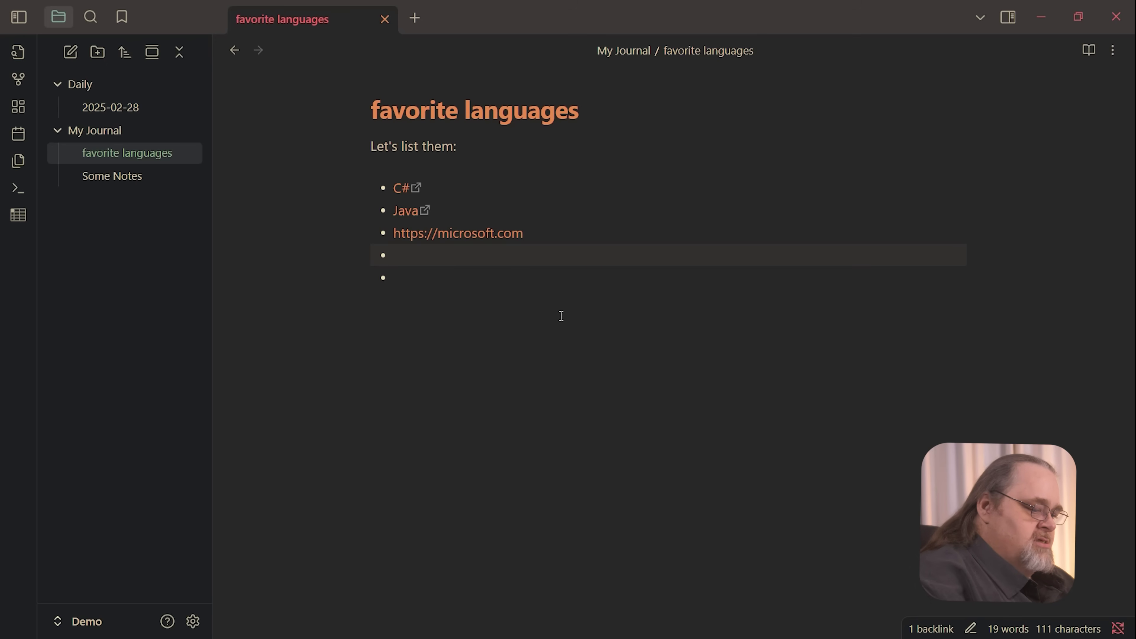
pyautogui.hotkey('ctrl', 'Return')
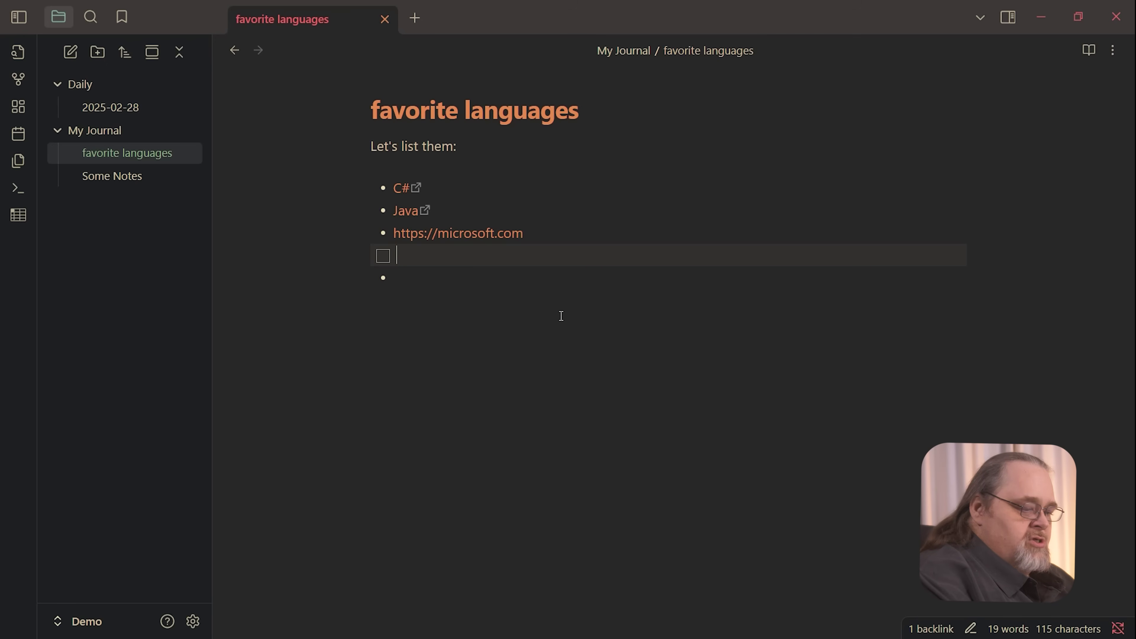
pyautogui.press('BackSpace')
pyautogui.press('BackSpace')
pyautogui.press('BackSpace')
pyautogui.press('BackSpace')
pyautogui.press('BackSpace')
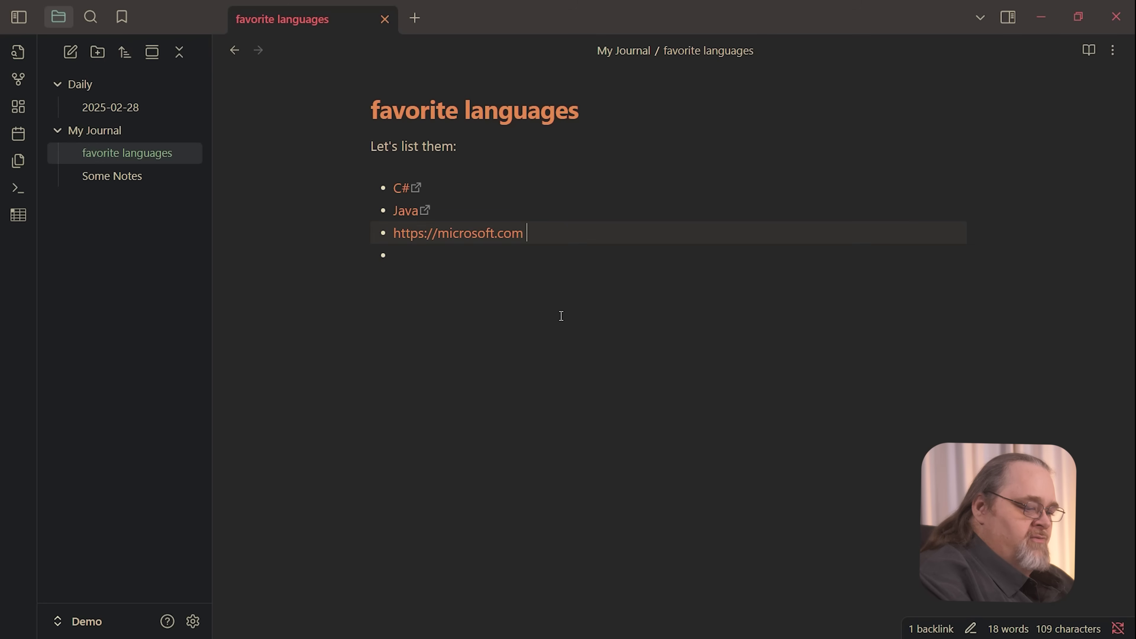
pyautogui.press('Down')
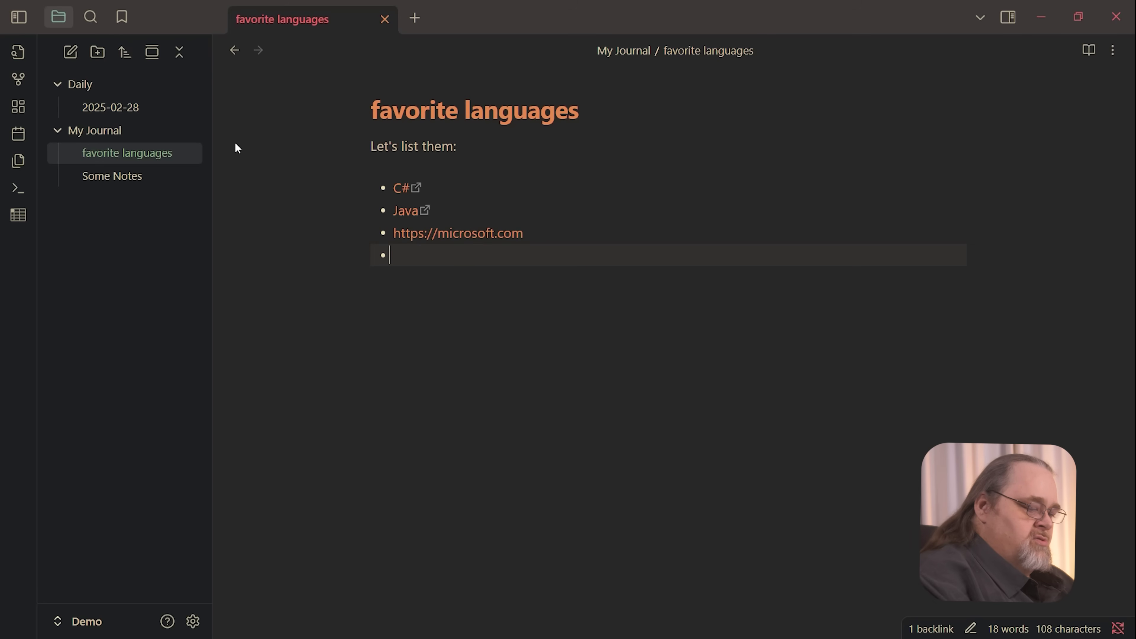
pyautogui.write('[ ]')
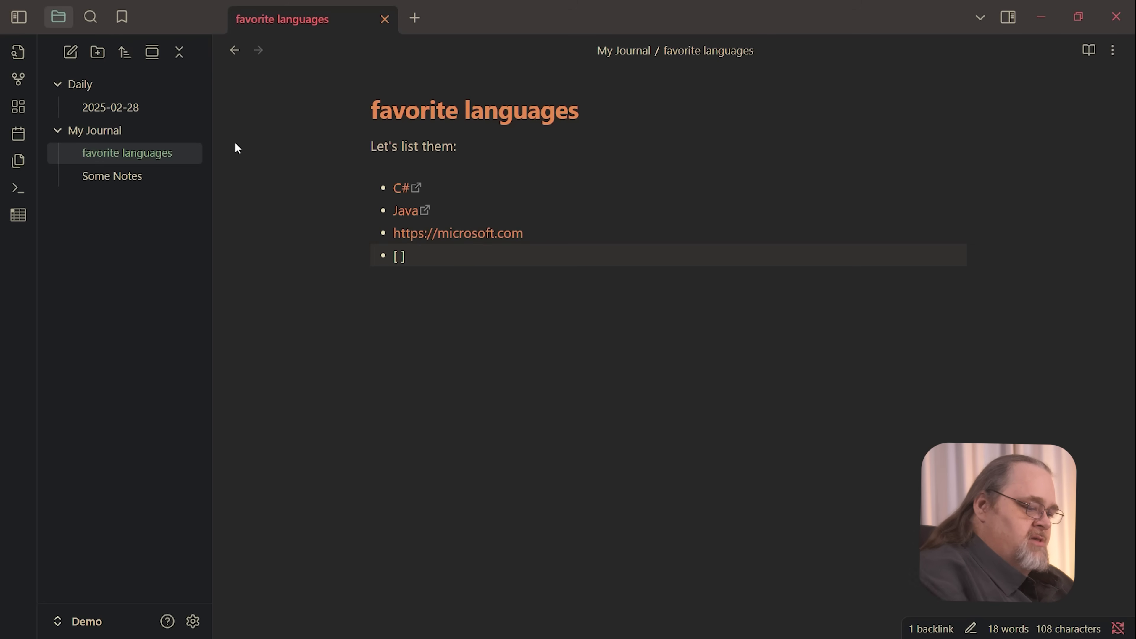
pyautogui.press('Up')
pyautogui.press('Down')
pyautogui.hotkey('shift', 'End')
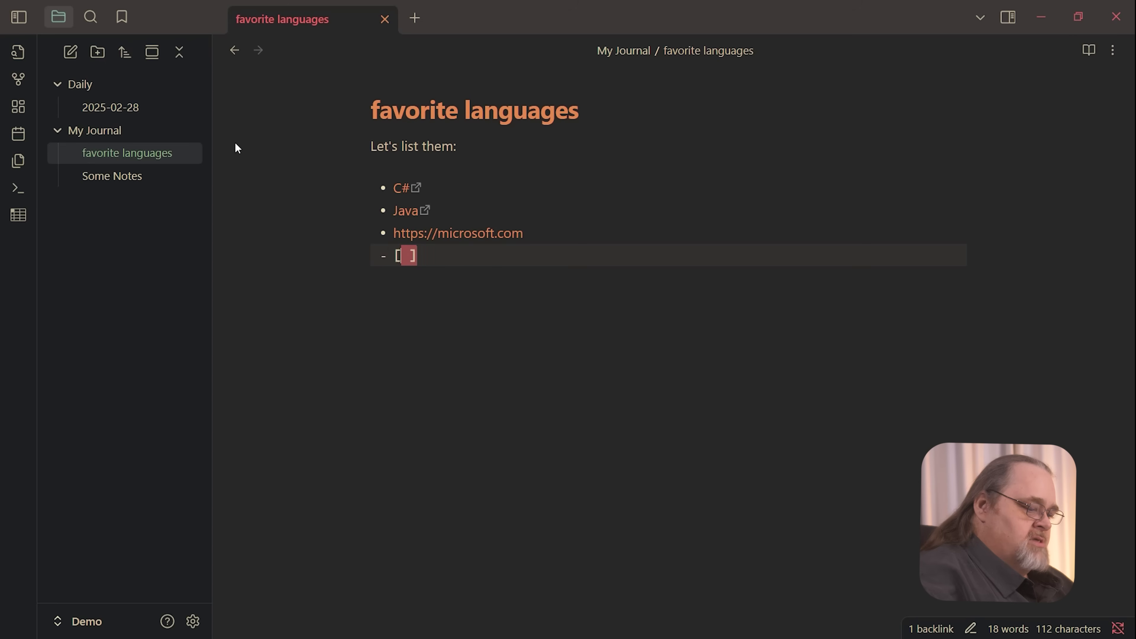
pyautogui.press('Up')
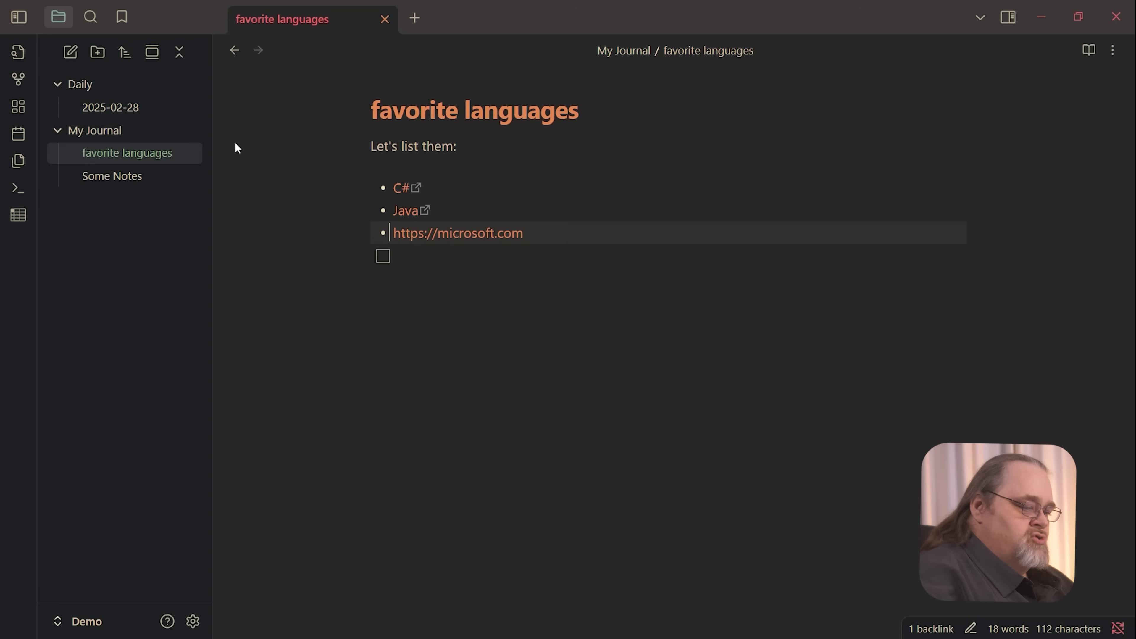
pyautogui.hotkey('ctrl', 'l')
pyautogui.press('Up')
pyautogui.hotkey('ctrl', 'l')
pyautogui.press('Up')
pyautogui.hotkey('ctrl', 'l')
pyautogui.press('Down')
pyautogui.press('Down')
pyautogui.press('Down')
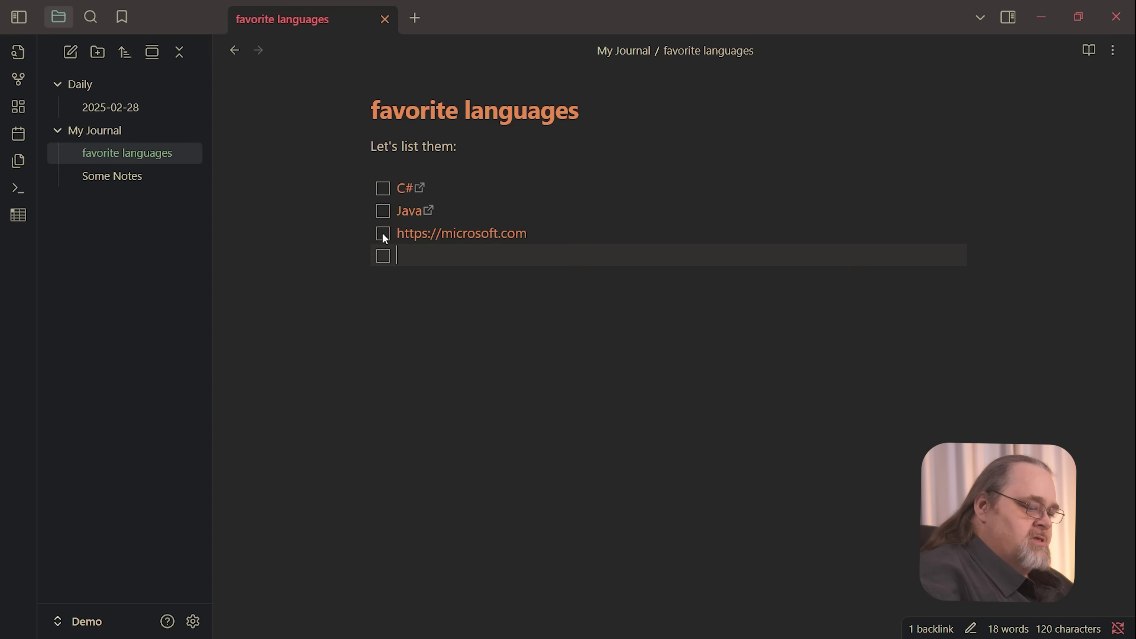
pyautogui.click(382, 233)
pyautogui.click(383, 188)
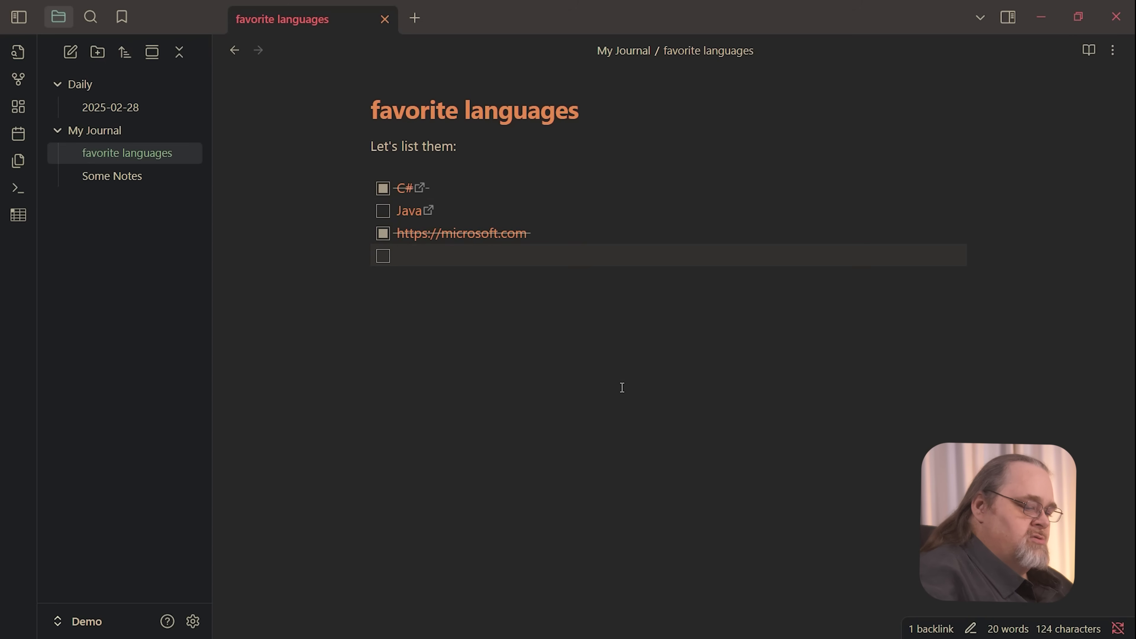
pyautogui.click(442, 188)
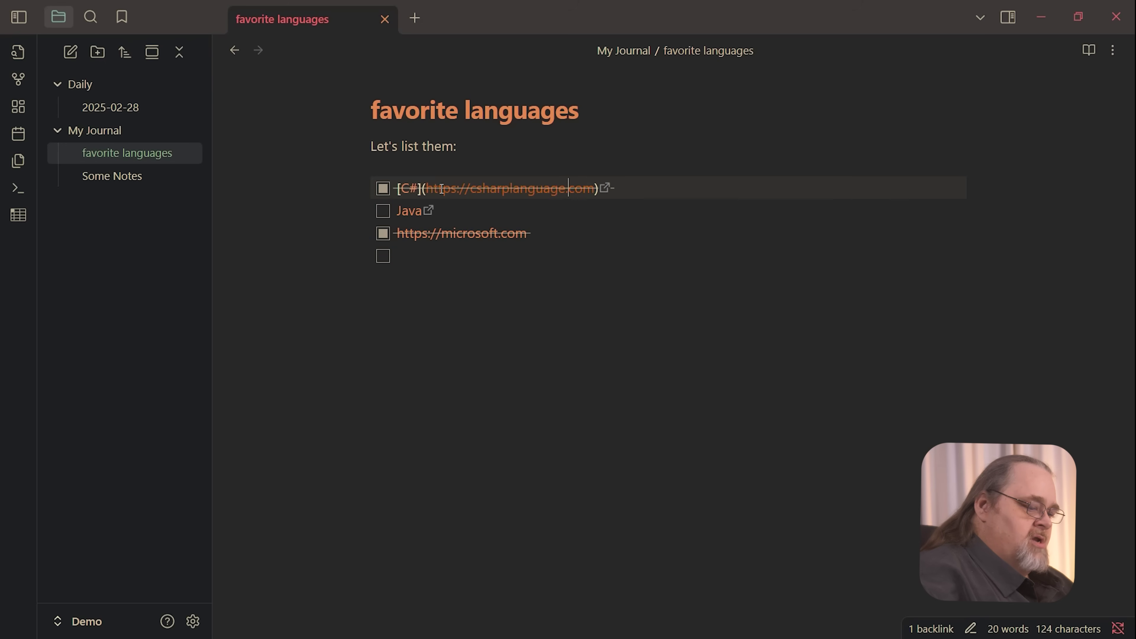
pyautogui.press('Left')
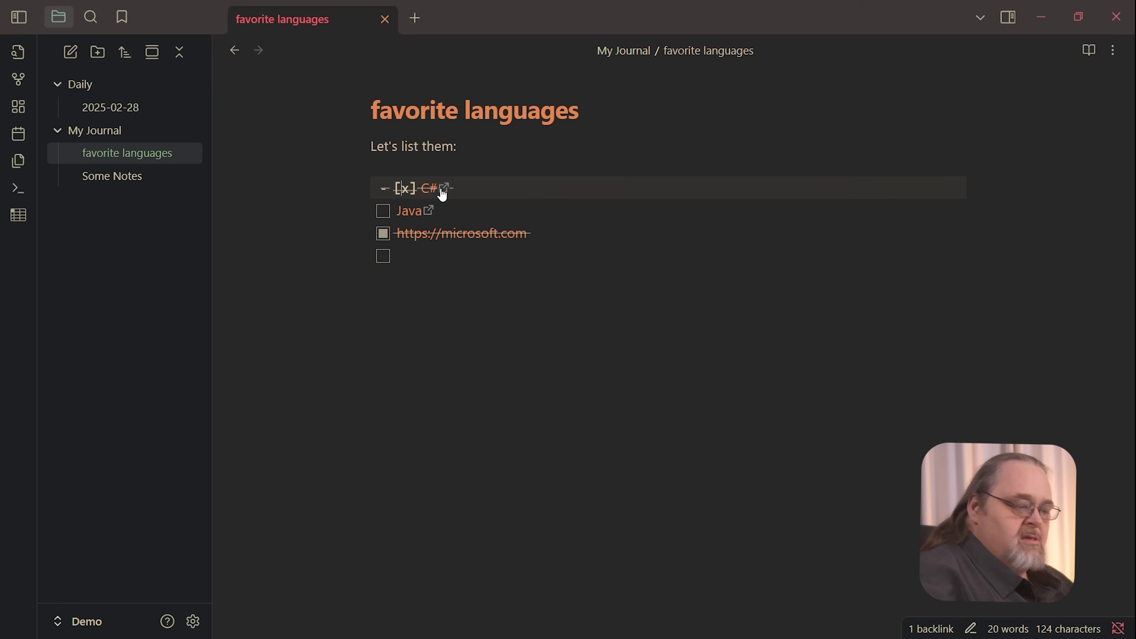
pyautogui.press('Down')
pyautogui.press('Down')
pyautogui.press('Down')
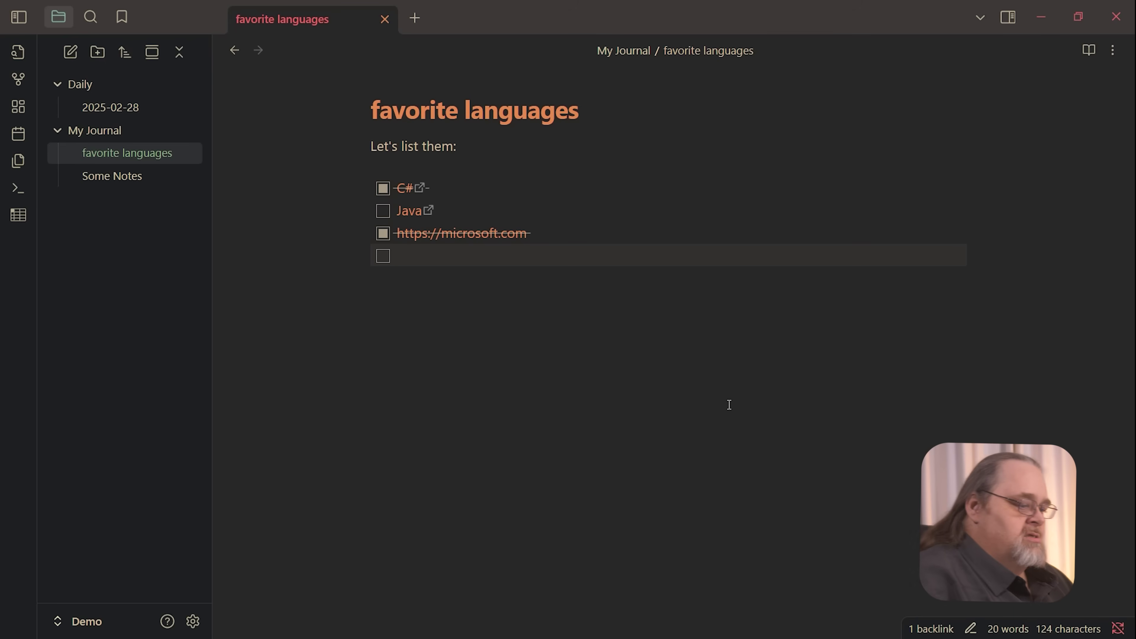
# Replace the empty to-do with the lines 'var x = 0;' and 'x++;'
pyautogui.press('Return')
pyautogui.press('Return')
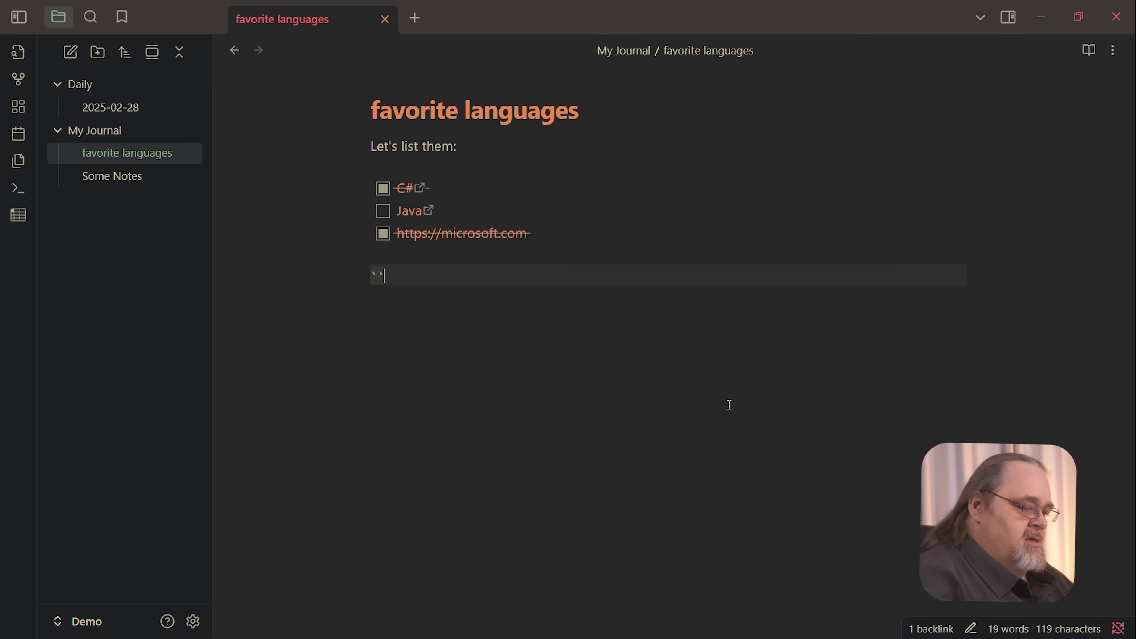
pyautogui.write('var x = 0;')
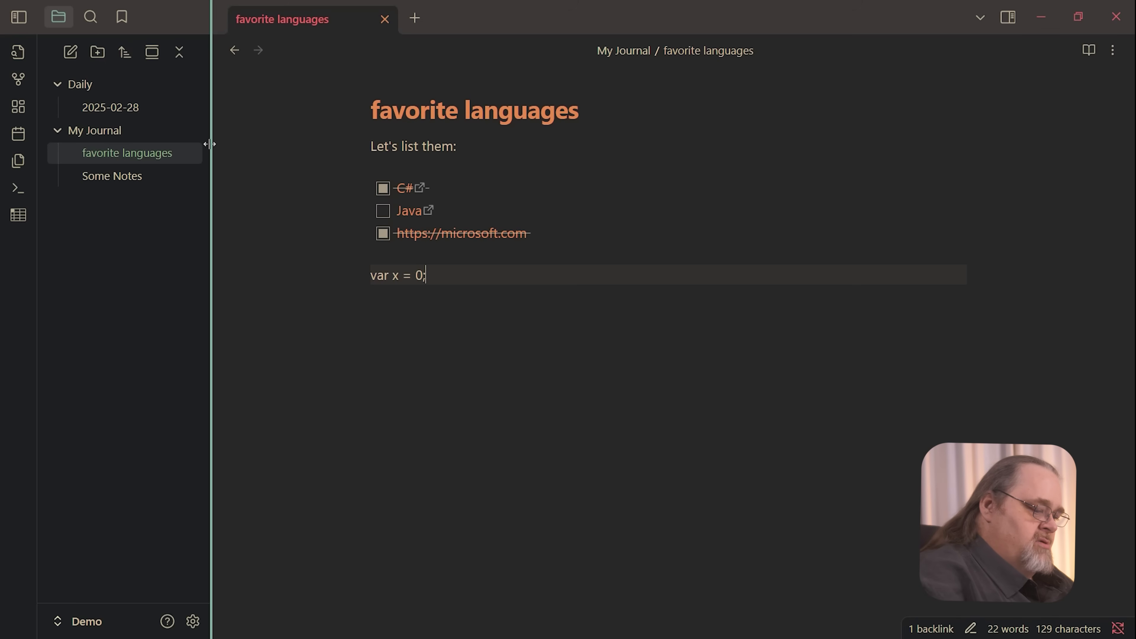
pyautogui.press('Return')
pyautogui.write('x++;')
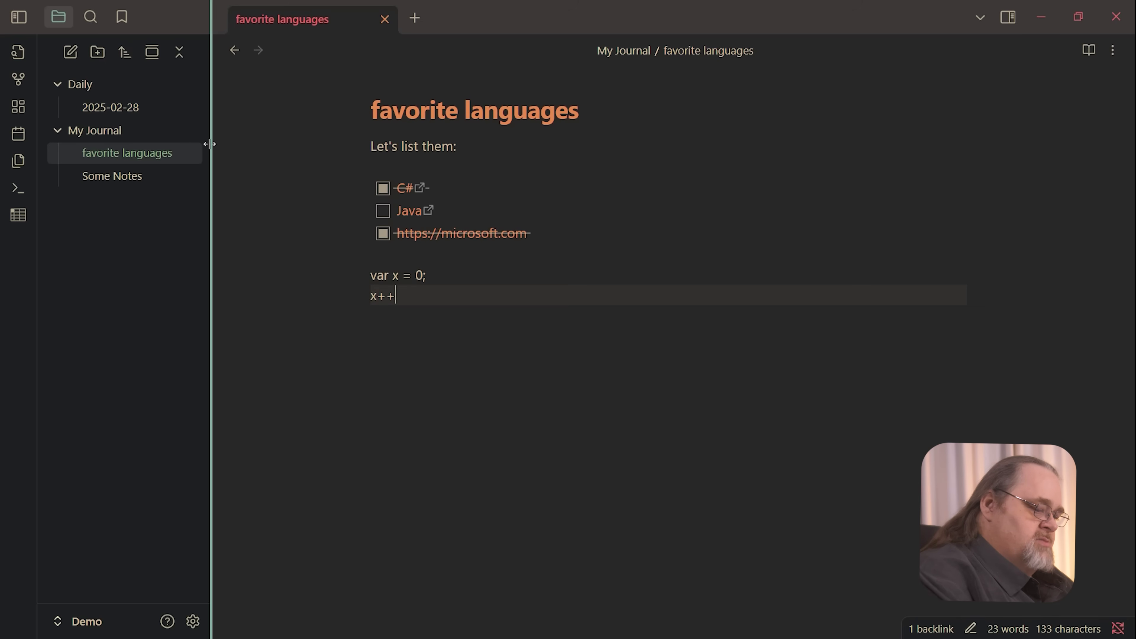
# Try indenting both code lines into a code block, then undo the indentation
pyautogui.press('Up')
pyautogui.press('Up')
pyautogui.press('Down')
pyautogui.hotkey('shift', 'Down')
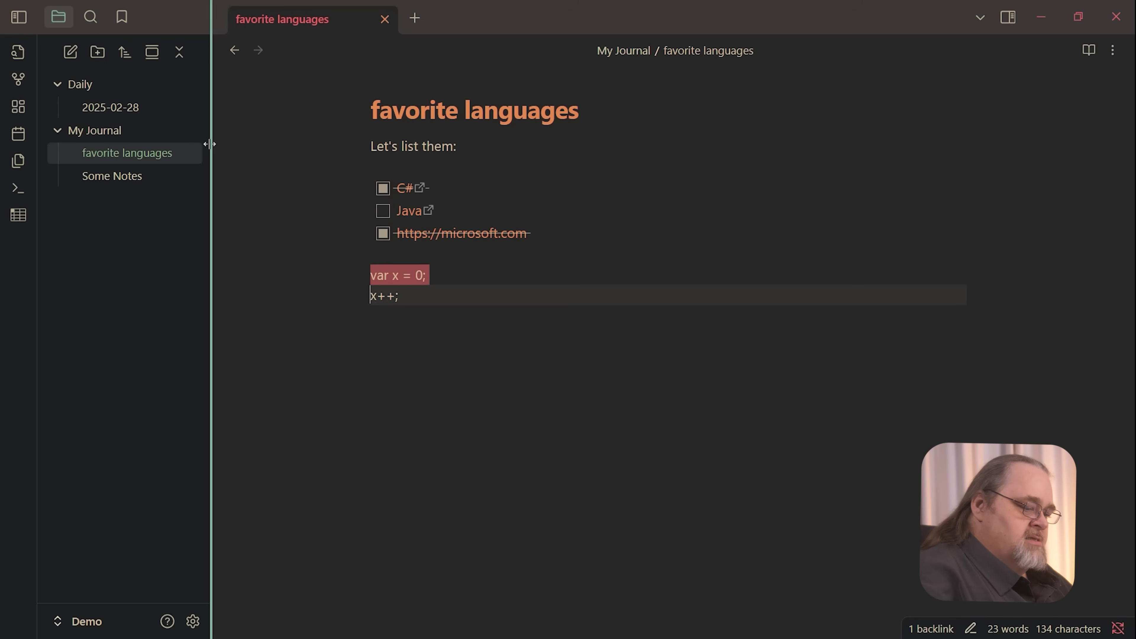
pyautogui.hotkey('shift', 'End')
pyautogui.press('Tab')
pyautogui.press('Right')
pyautogui.press('Up')
pyautogui.press('Up')
pyautogui.press('Up')
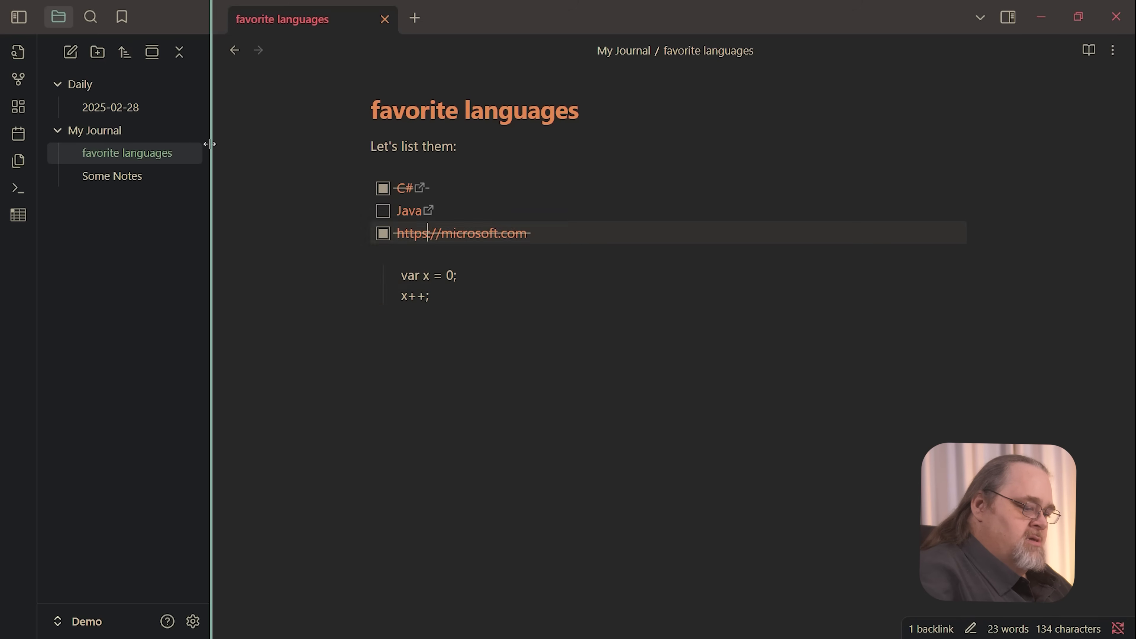
pyautogui.press('Down')
pyautogui.press('Down')
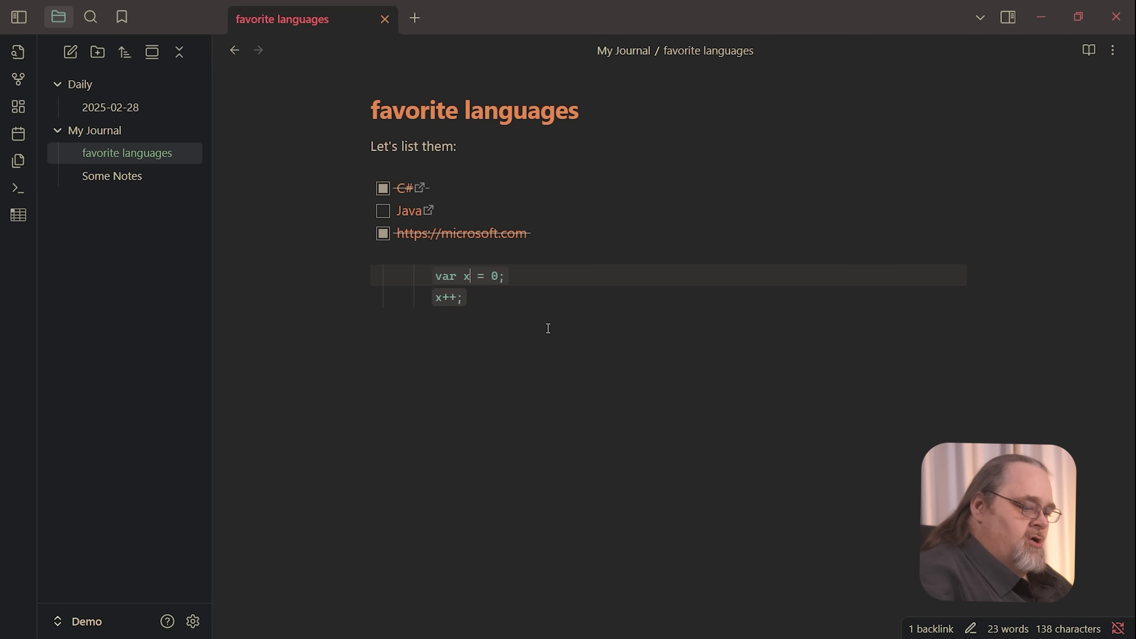
pyautogui.press('Down')
pyautogui.hotkey('ctrl', 'z')
pyautogui.hotkey('ctrl', 'z')
pyautogui.hotkey('ctrl', 'z')
pyautogui.hotkey('ctrl', 'z')
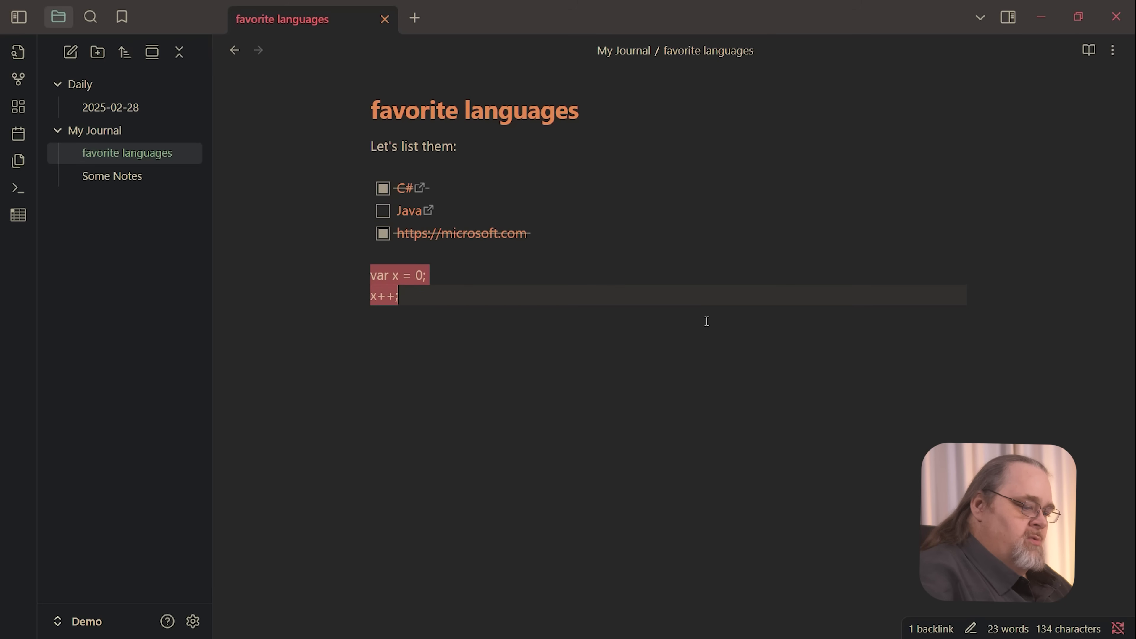
# Wrap the two code lines in ``` fences
pyautogui.write('```')
pyautogui.press('Return')
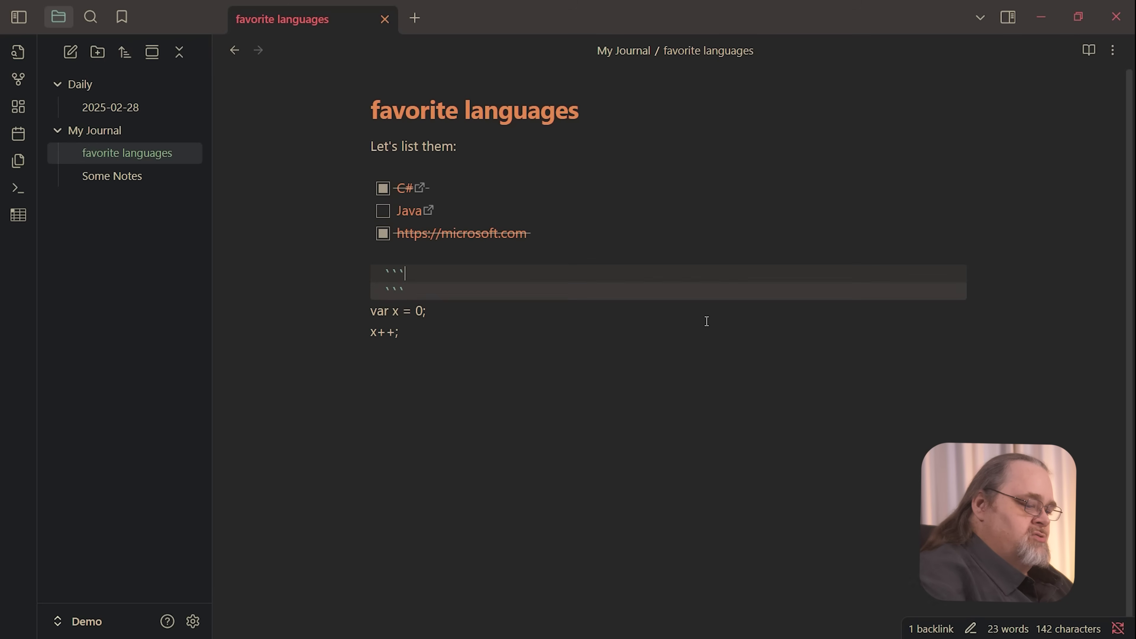
pyautogui.press('Delete')
pyautogui.hotkey('ctrl', 'End')
pyautogui.press('Return')
pyautogui.write('```')
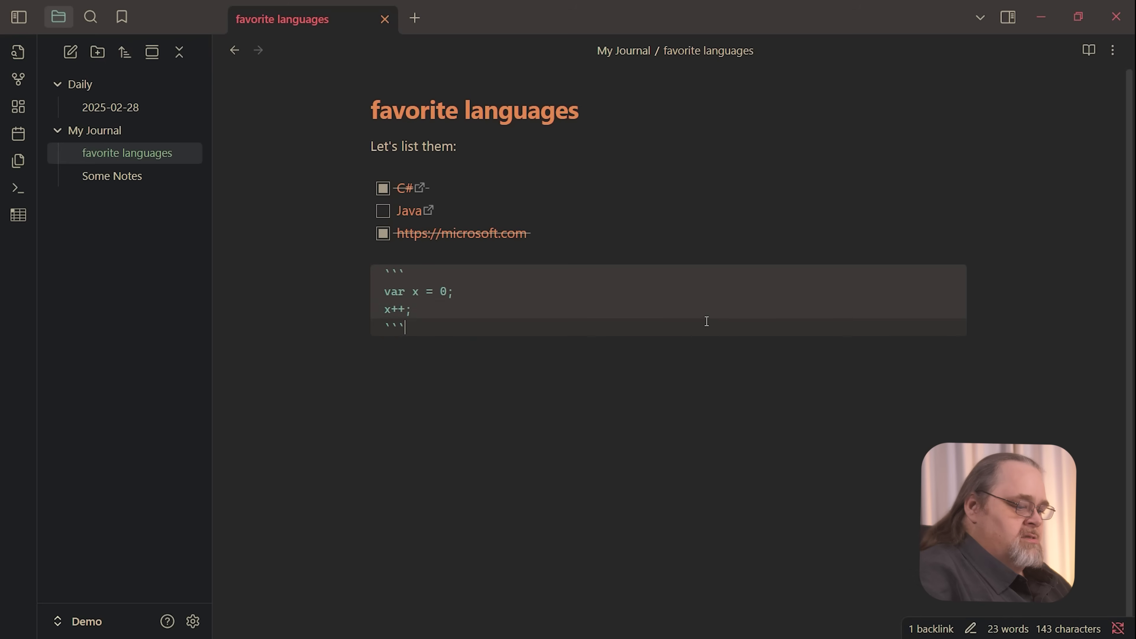
# Set the code block language to csharp and copy the block's contents
pyautogui.press('Up')
pyautogui.press('Up')
pyautogui.press('Up')
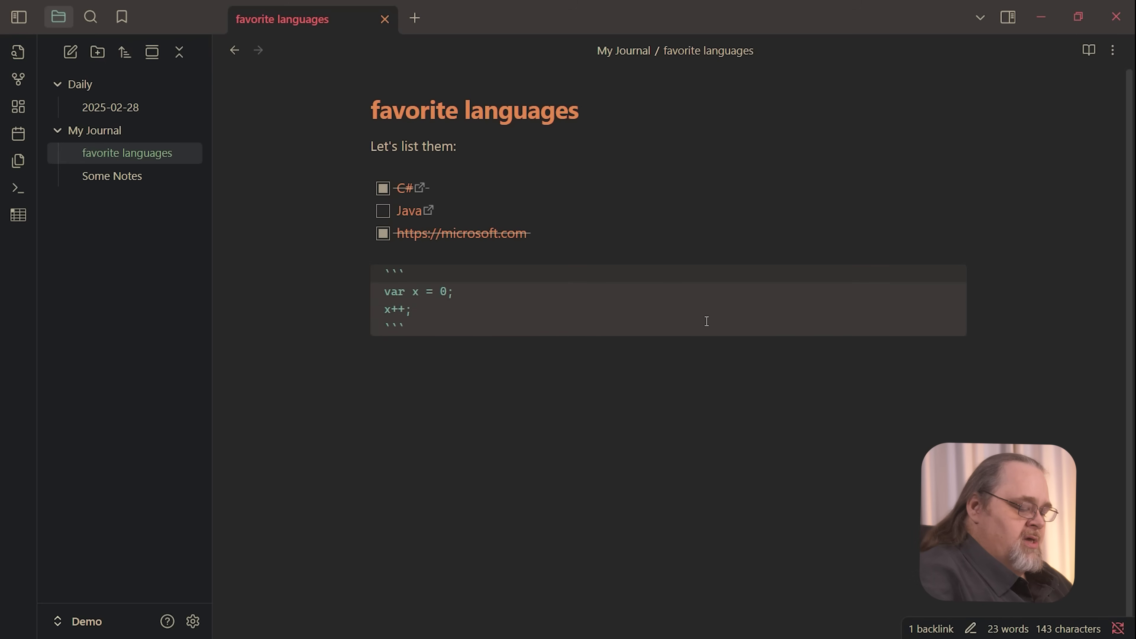
pyautogui.write('jabva')
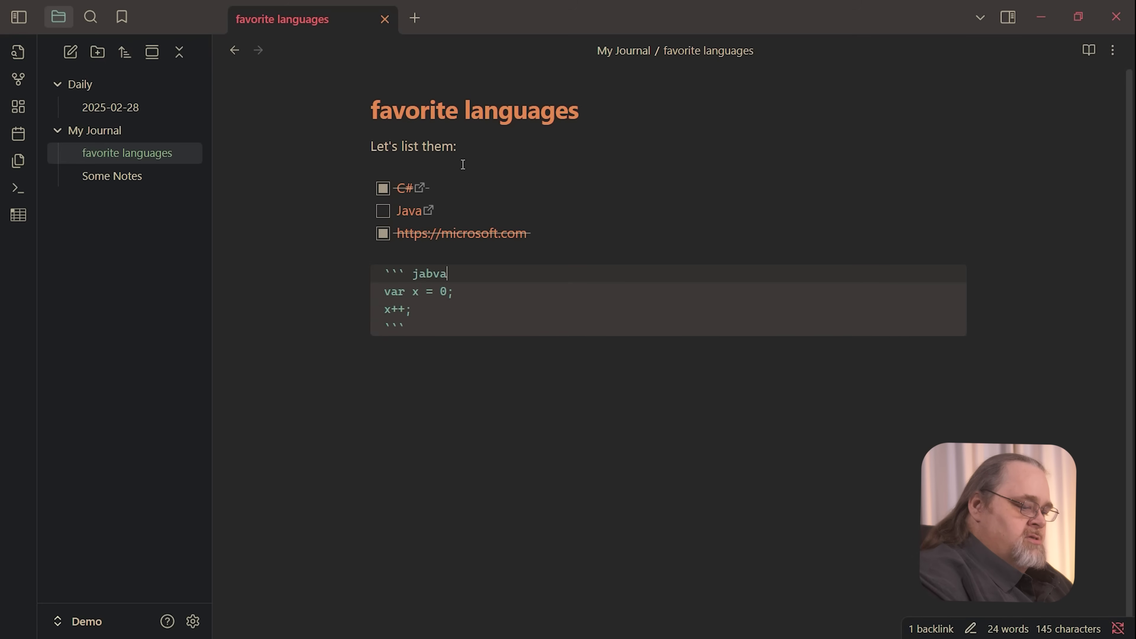
pyautogui.press('BackSpace')
pyautogui.press('BackSpace')
pyautogui.press('BackSpace')
pyautogui.press('BackSpace')
pyautogui.write('s')
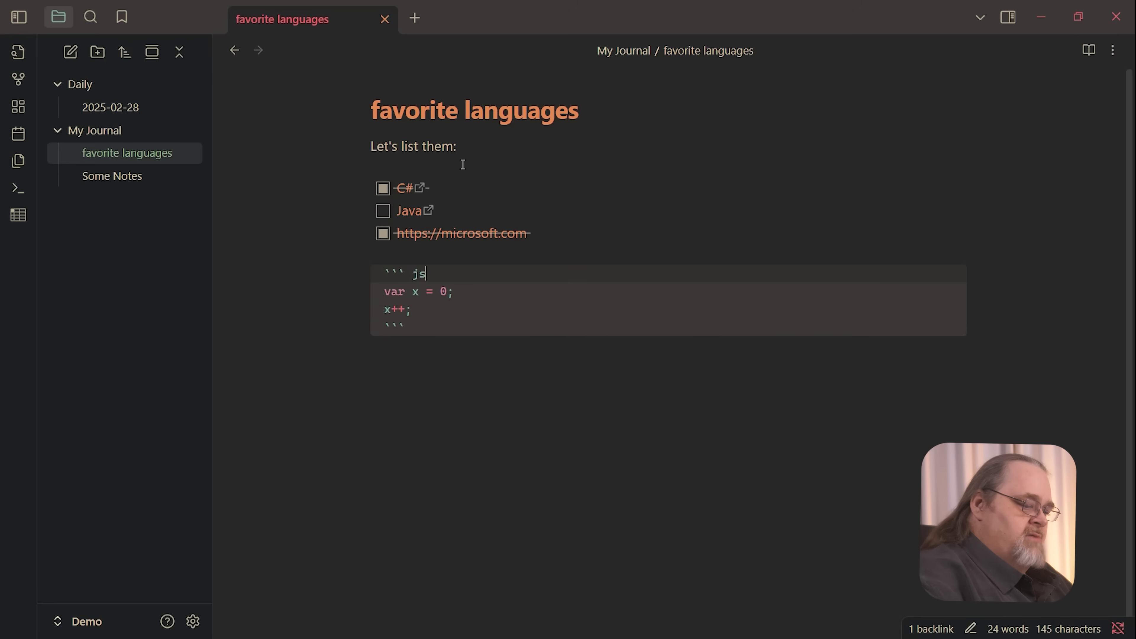
pyautogui.press('BackSpace')
pyautogui.press('BackSpace')
pyautogui.write('csharp')
pyautogui.press('Down')
pyautogui.press('Down')
pyautogui.press('Down')
pyautogui.press('Down')
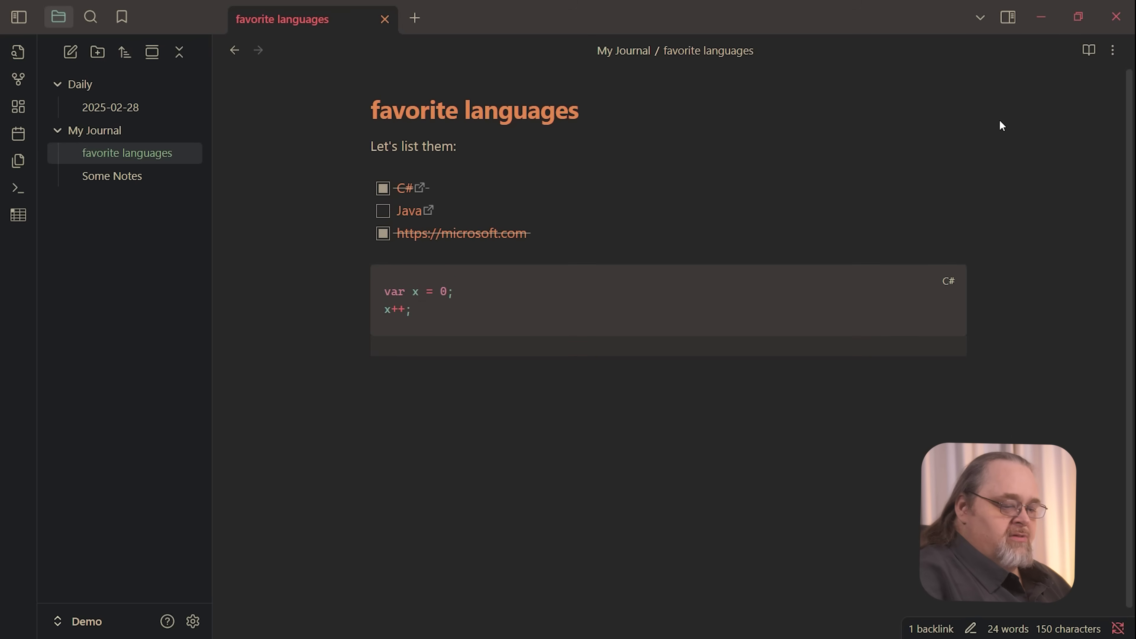
pyautogui.click(949, 287)
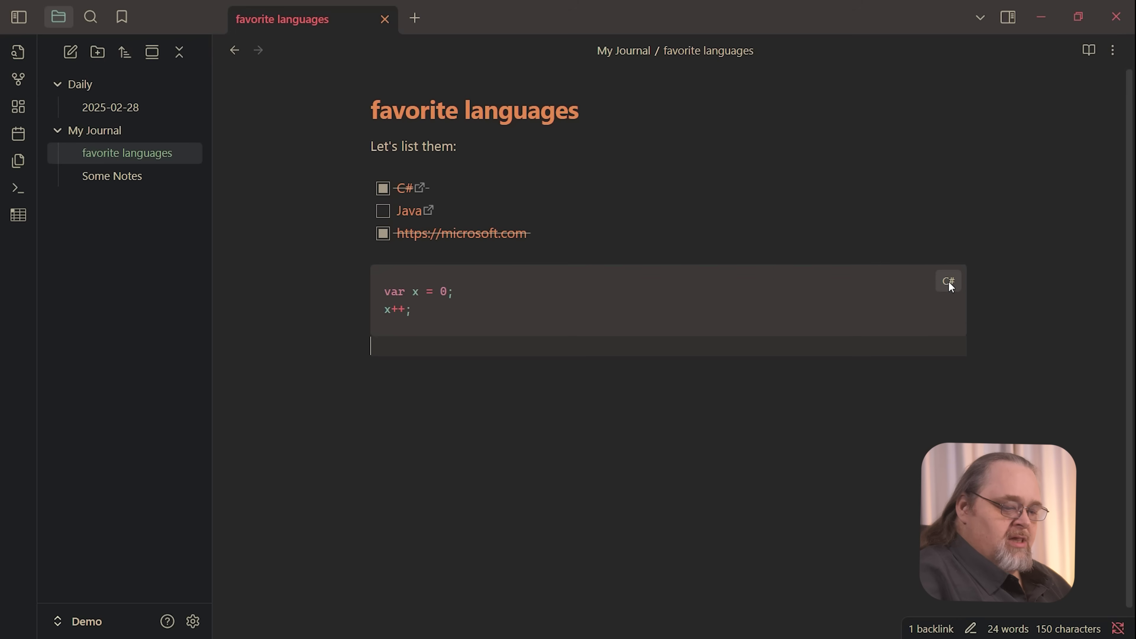
pyautogui.click(857, 497)
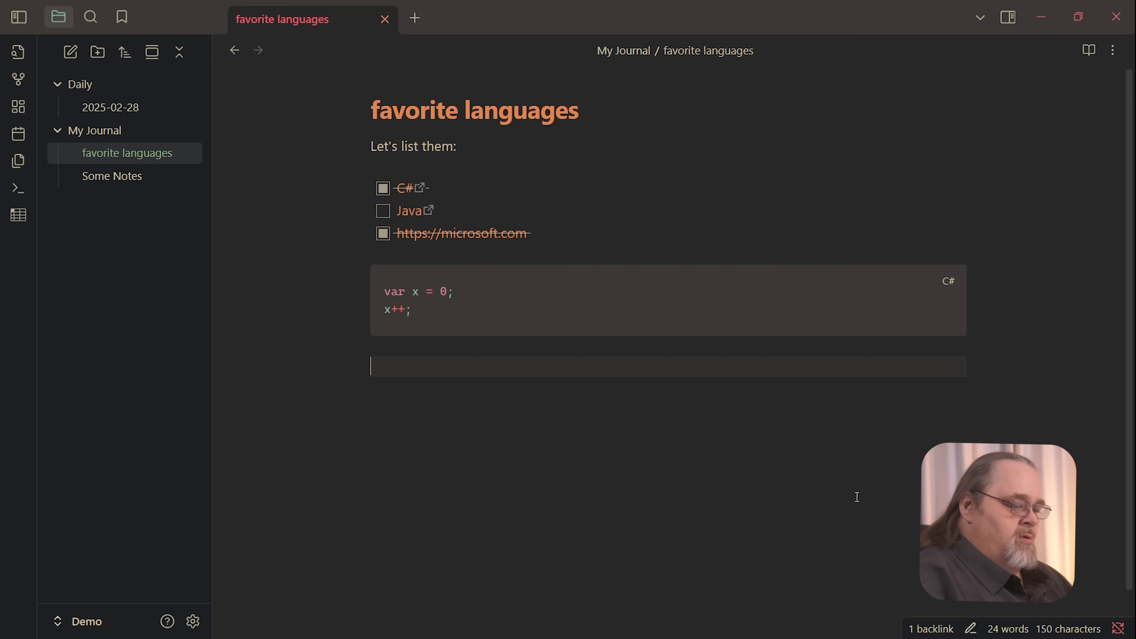
# Via Manage vaults, choose Reveal vault in system explorer from the Demo vault's menu
pyautogui.click(83, 620)
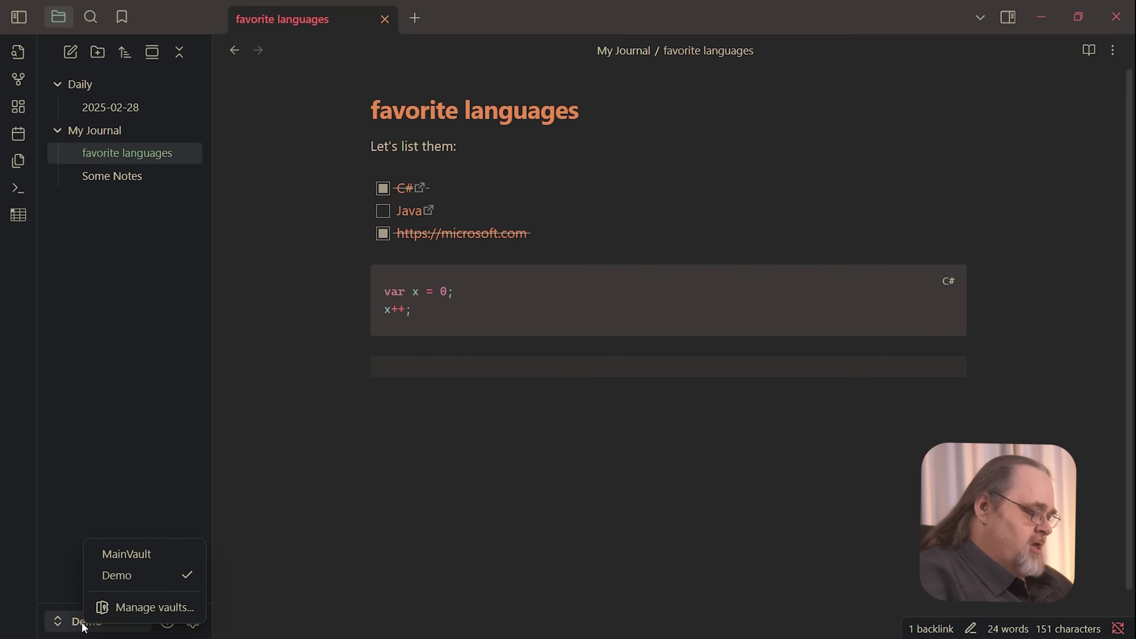
pyautogui.click(171, 604)
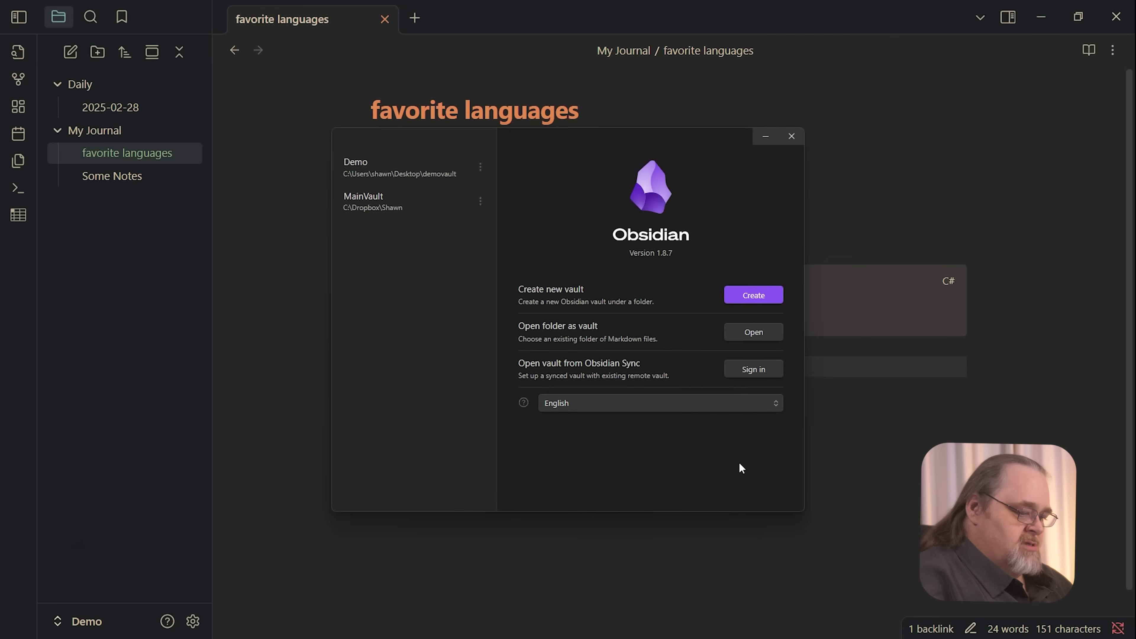
pyautogui.click(407, 165)
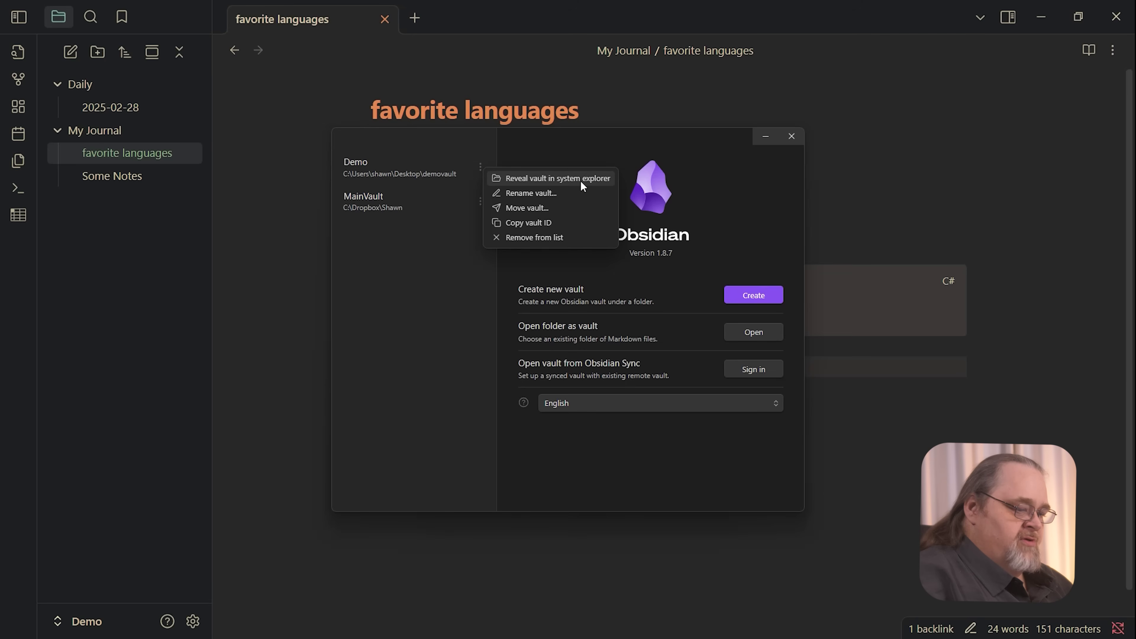
pyautogui.click(581, 180)
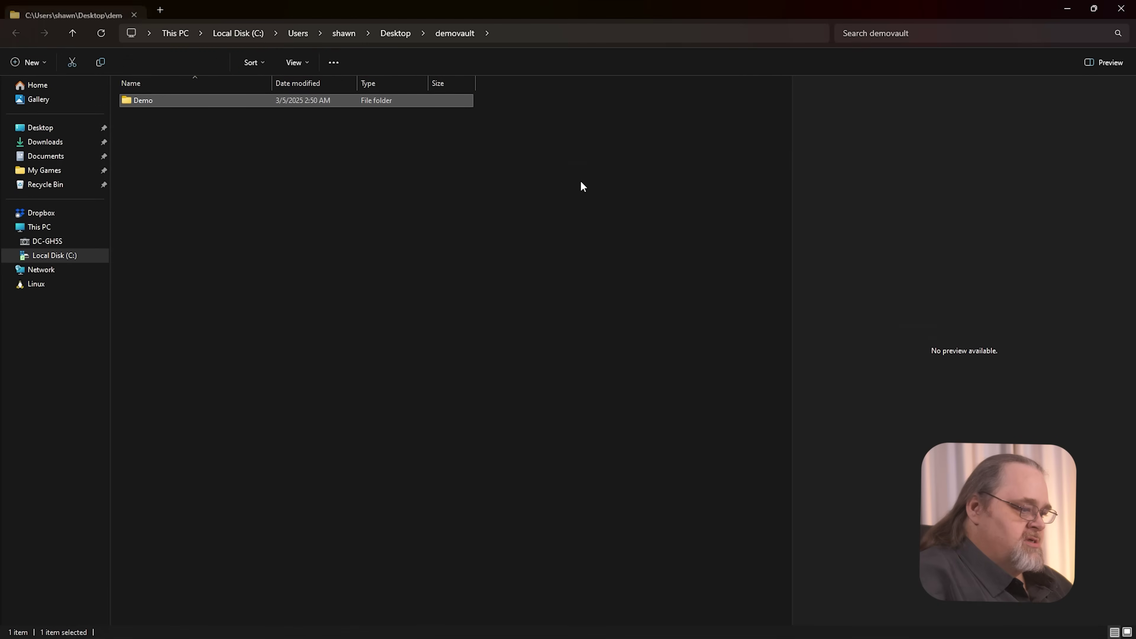
# Open Demo > My Journal > Some Notes.md with MarkdownMonster
pyautogui.doubleClick(144, 100)
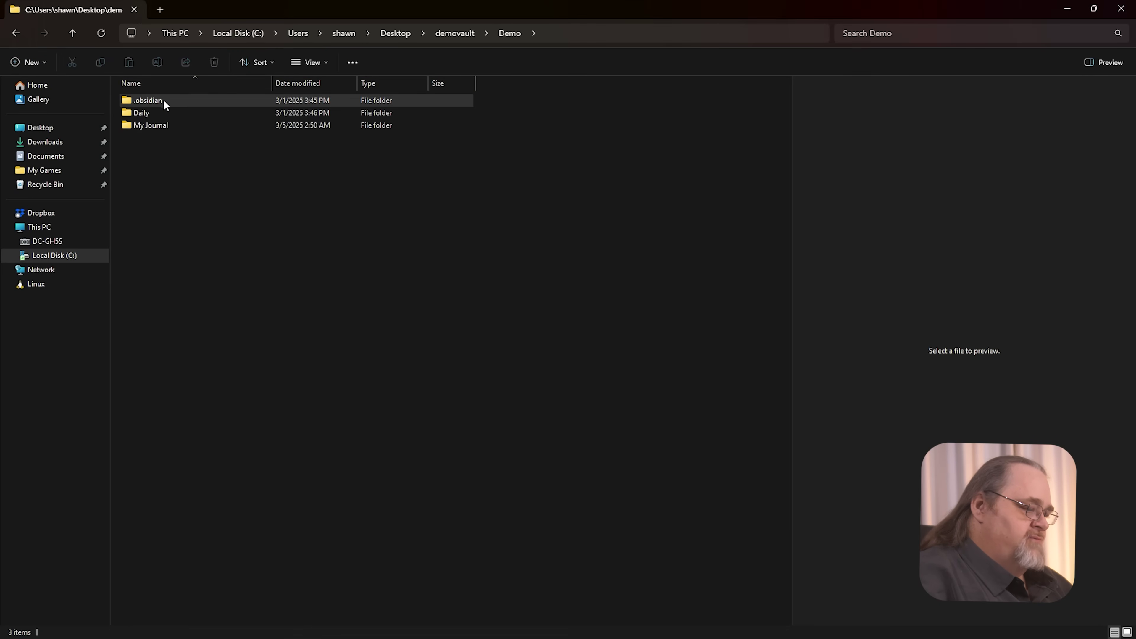
pyautogui.doubleClick(159, 125)
pyautogui.click(156, 113)
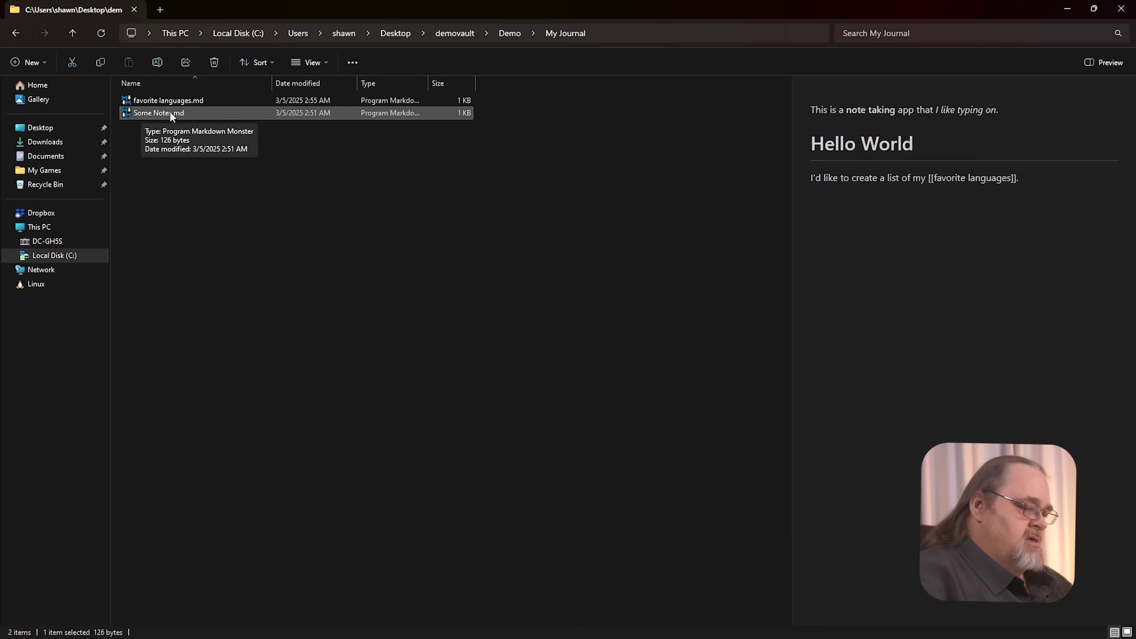
pyautogui.doubleClick(170, 113)
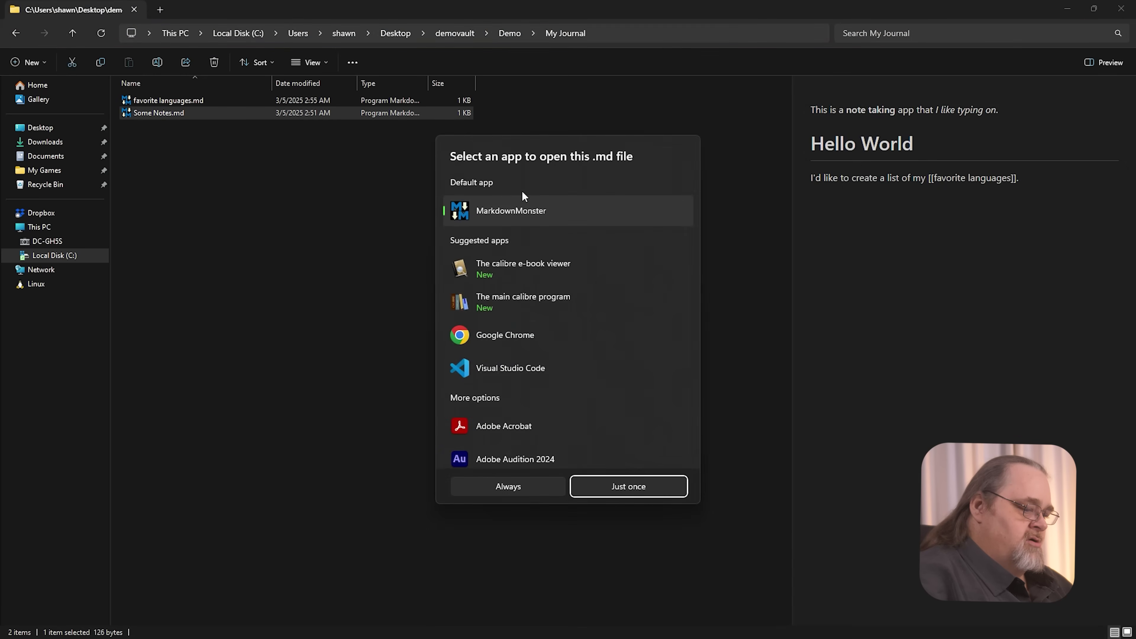
pyautogui.doubleClick(505, 209)
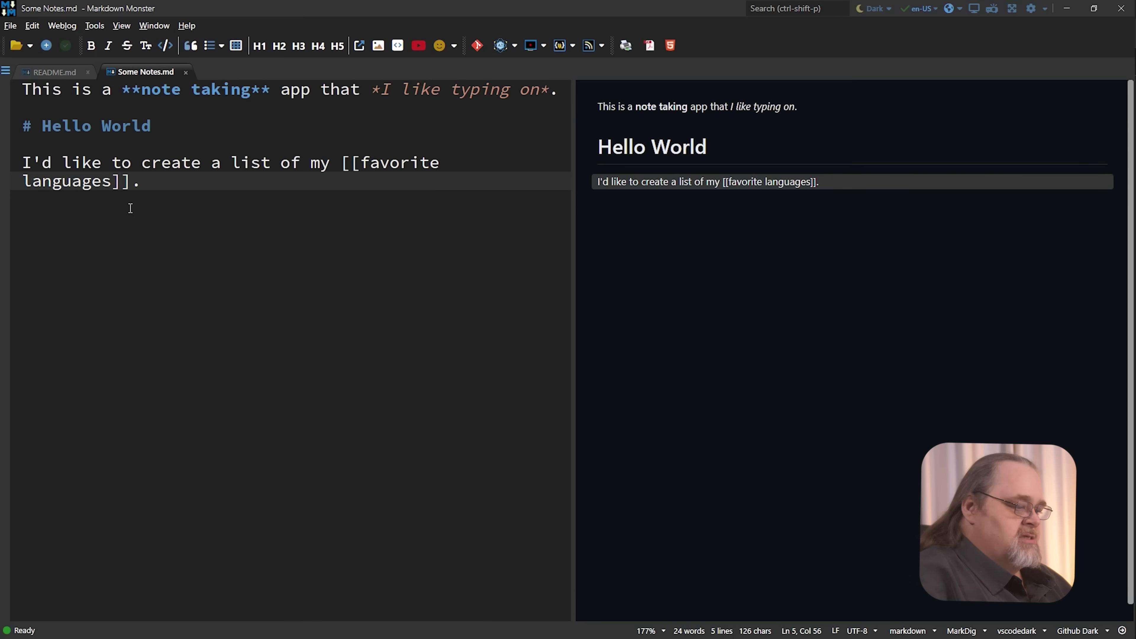
# After the [[favorite languages]] sentence, add a new line reading 'Let me edit this here'
pyautogui.moveTo(343, 162); pyautogui.dragTo(133, 180)
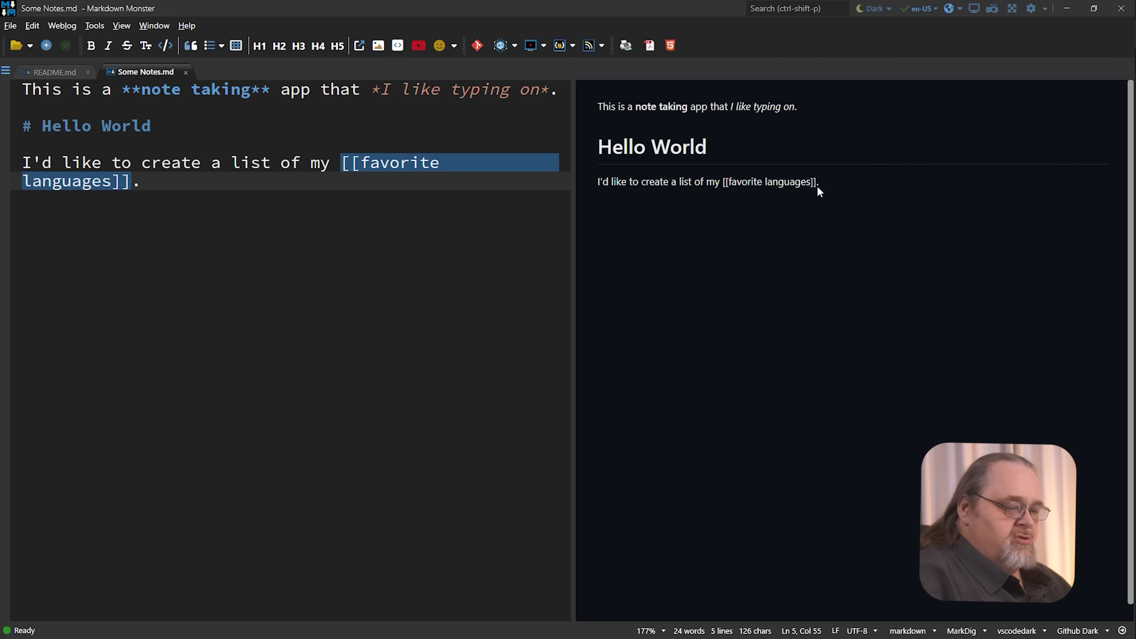
pyautogui.click(240, 185)
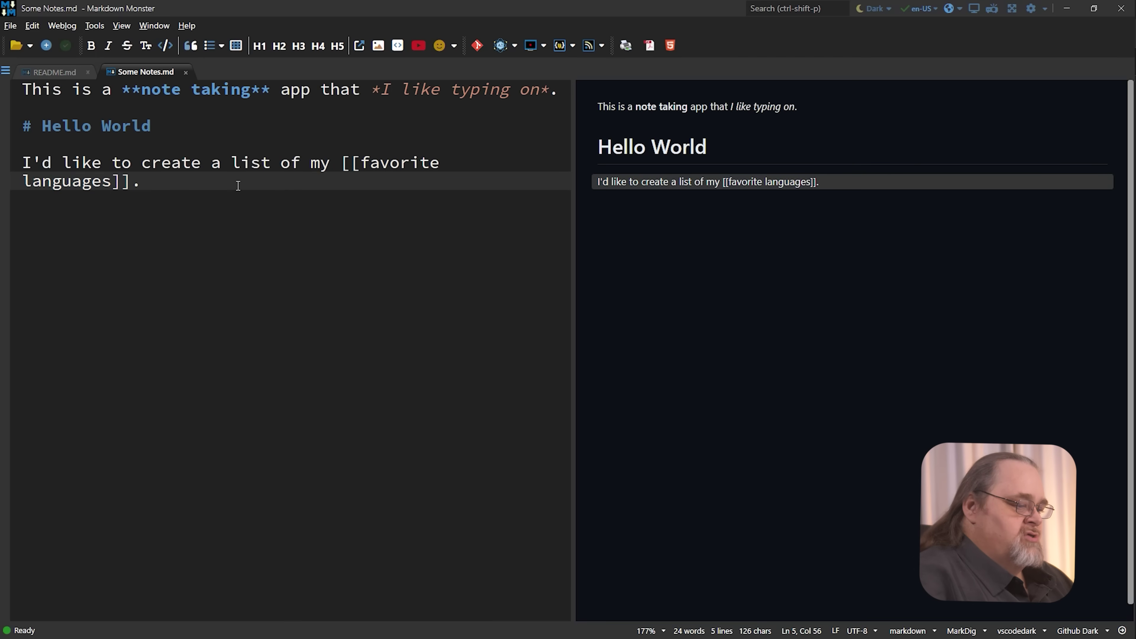
pyautogui.press('Return')
pyautogui.press('Return')
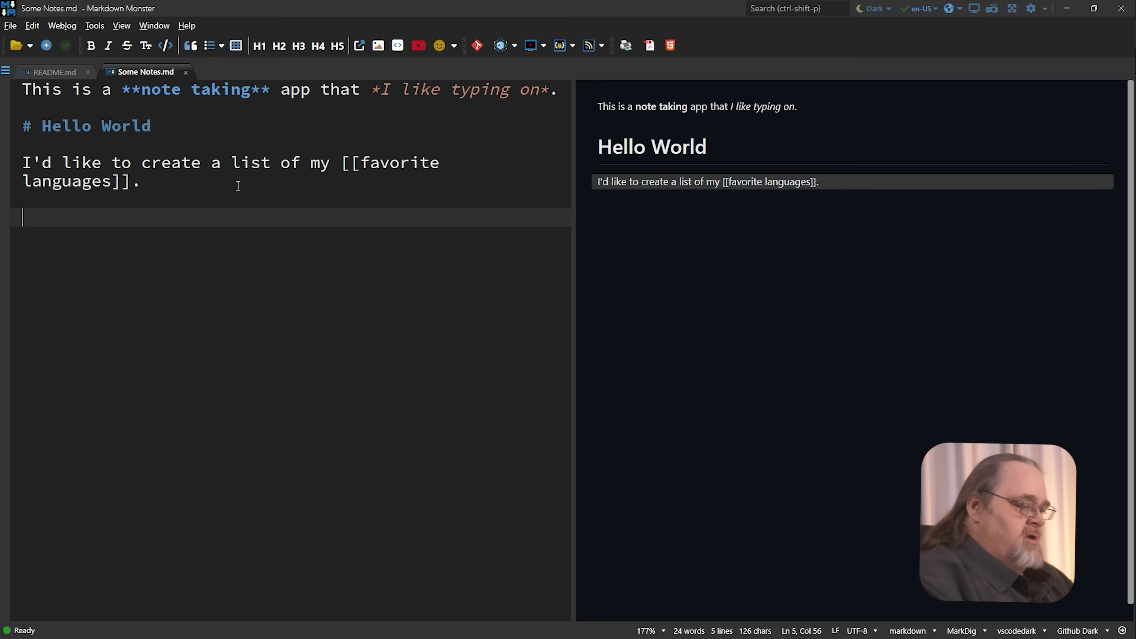
pyautogui.write('Let me editi')
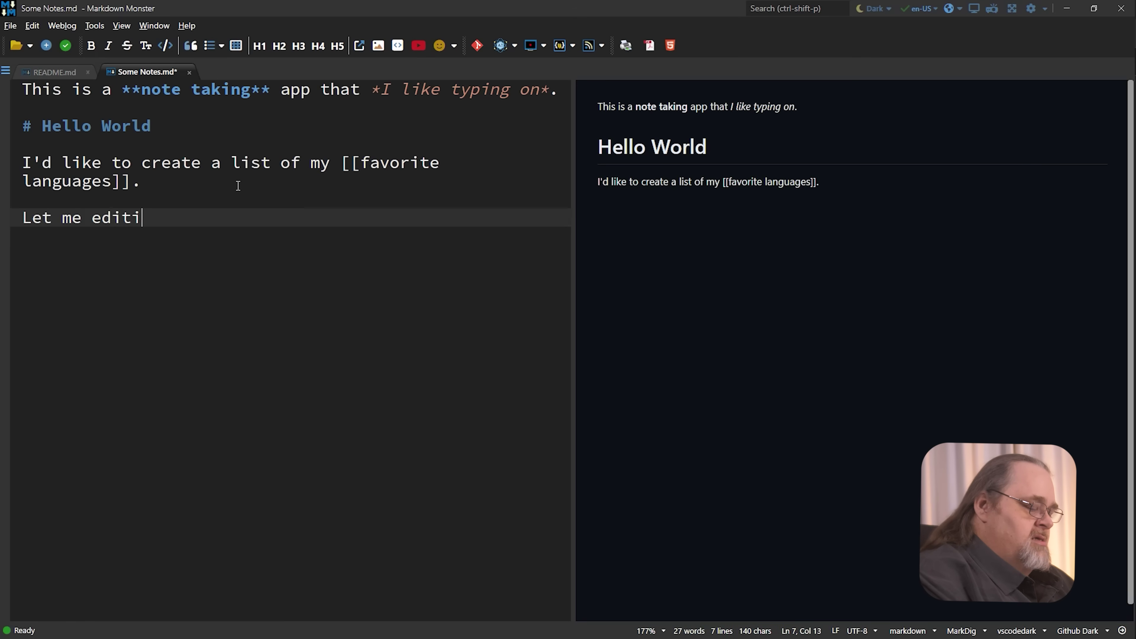
pyautogui.press('BackSpace')
pyautogui.write('this here.')
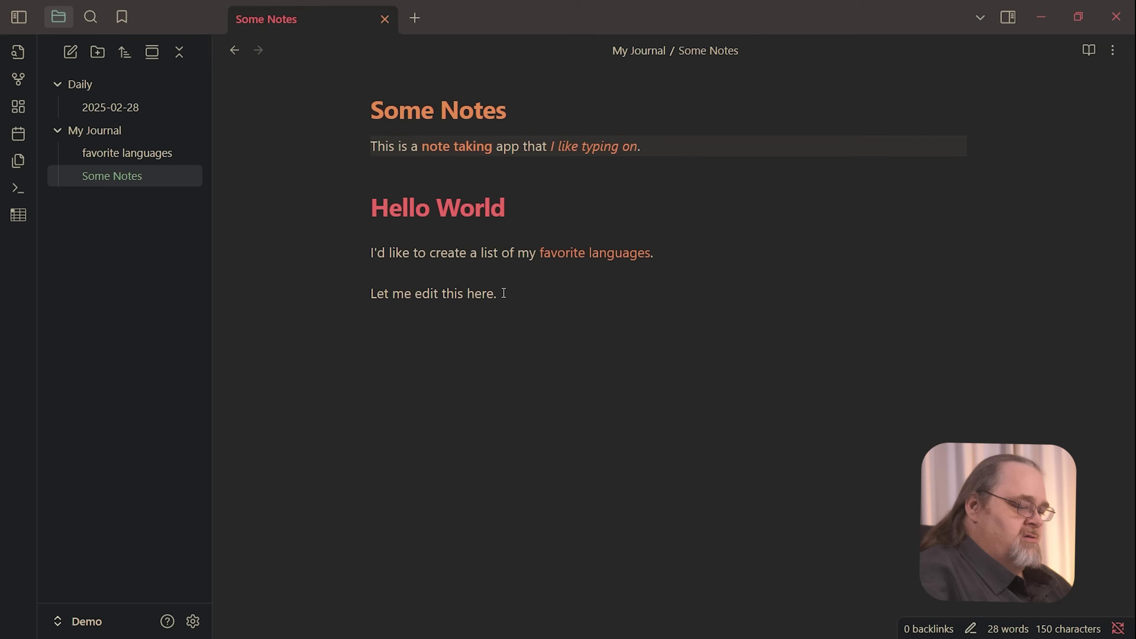
# Append 'Hello' after 'Let me edit this here.' on the same line
pyautogui.tripleClick(503, 293)
pyautogui.click(693, 315)
pyautogui.write('Hello')
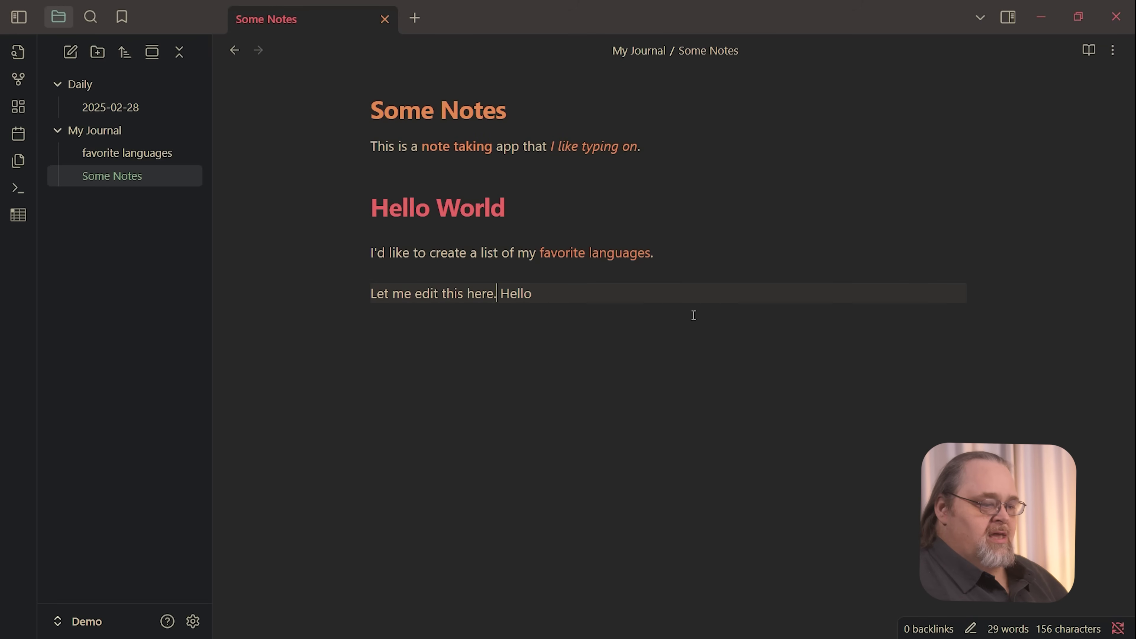
pyautogui.press('Left')
pyautogui.press('Left')
pyautogui.press('Left')
pyautogui.press('Left')
pyautogui.press('Left')
pyautogui.press('Left')
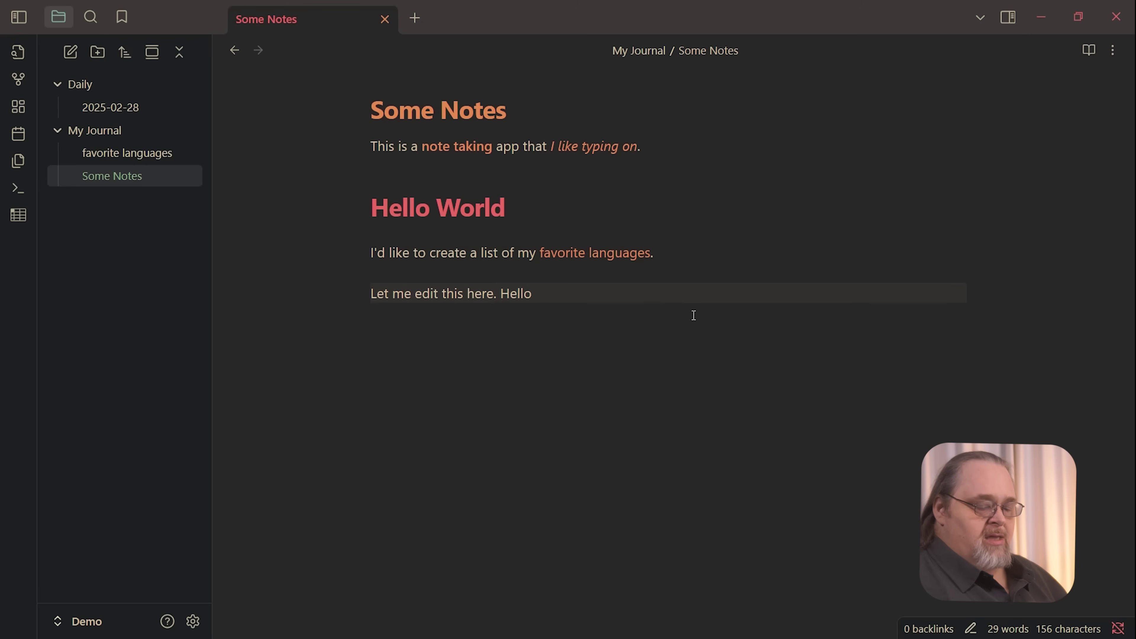
# Add an empty line below Hello, scroll through Edge's Surface page, then return to Obsidian
pyautogui.click(594, 288)
pyautogui.press('Return')
pyautogui.press('Return')
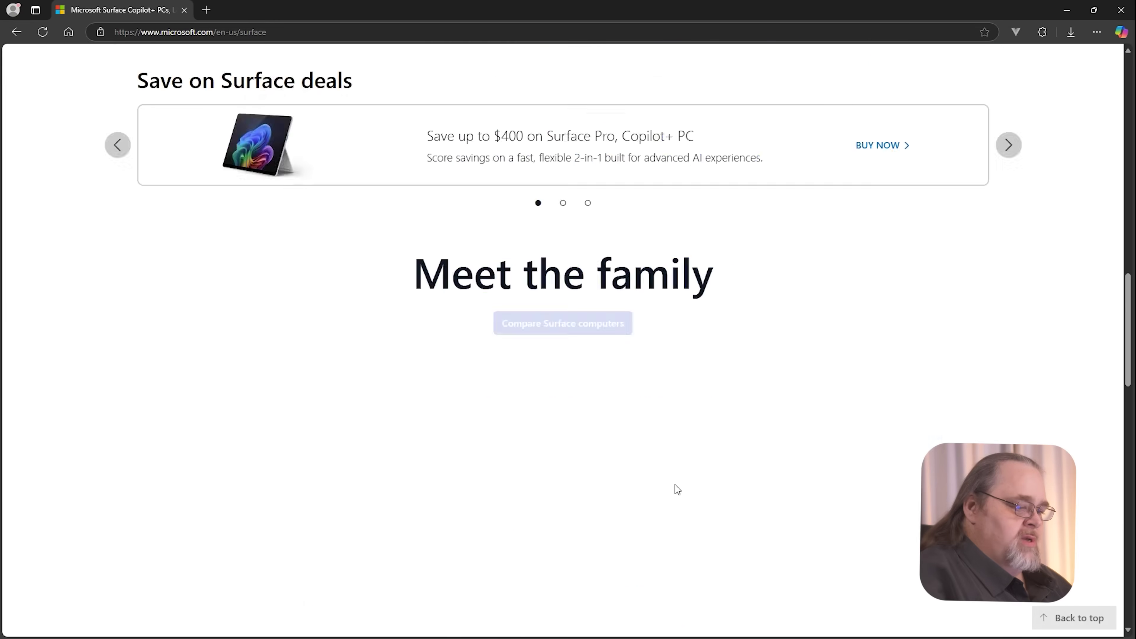
pyautogui.scroll(-8, 675, 485)
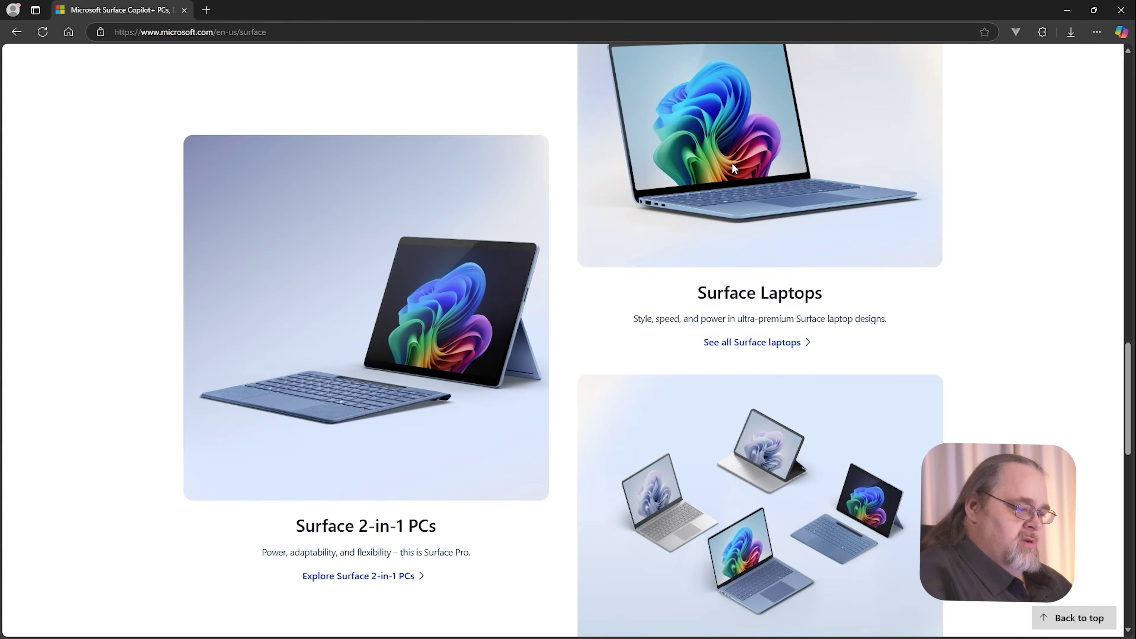
pyautogui.moveTo(1127, 188)
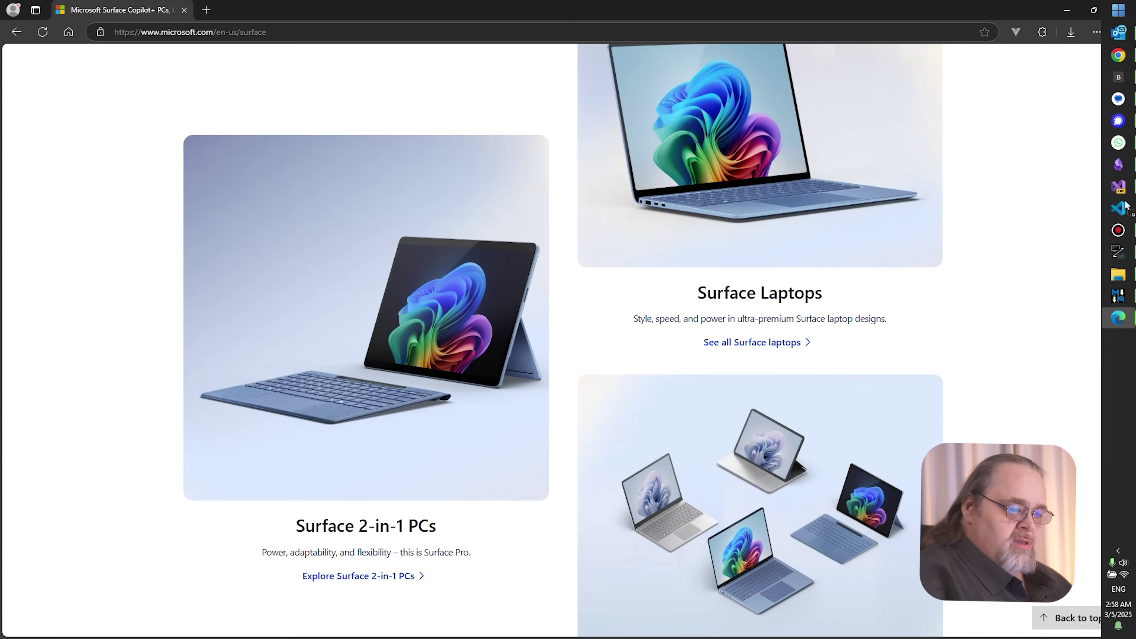
pyautogui.moveTo(1121, 165)
pyautogui.click(1032, 215)
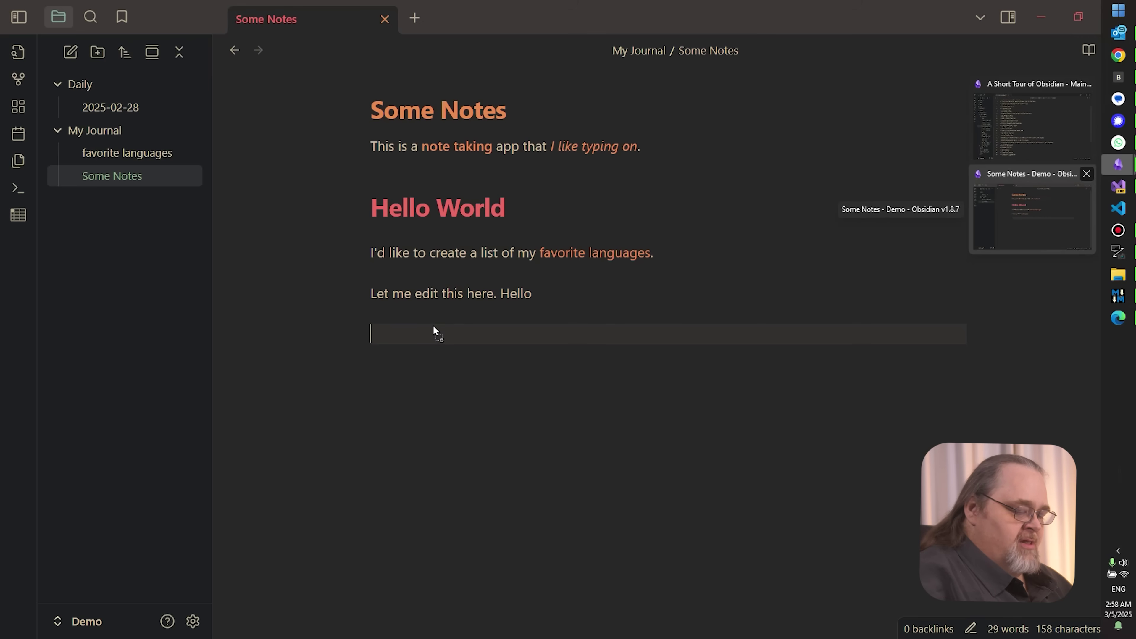
# Embed the Surface laptop image on the empty line below Hello in Some Notes
pyautogui.moveTo(434, 331); pyautogui.dragTo(435, 331)
pyautogui.click(750, 252)
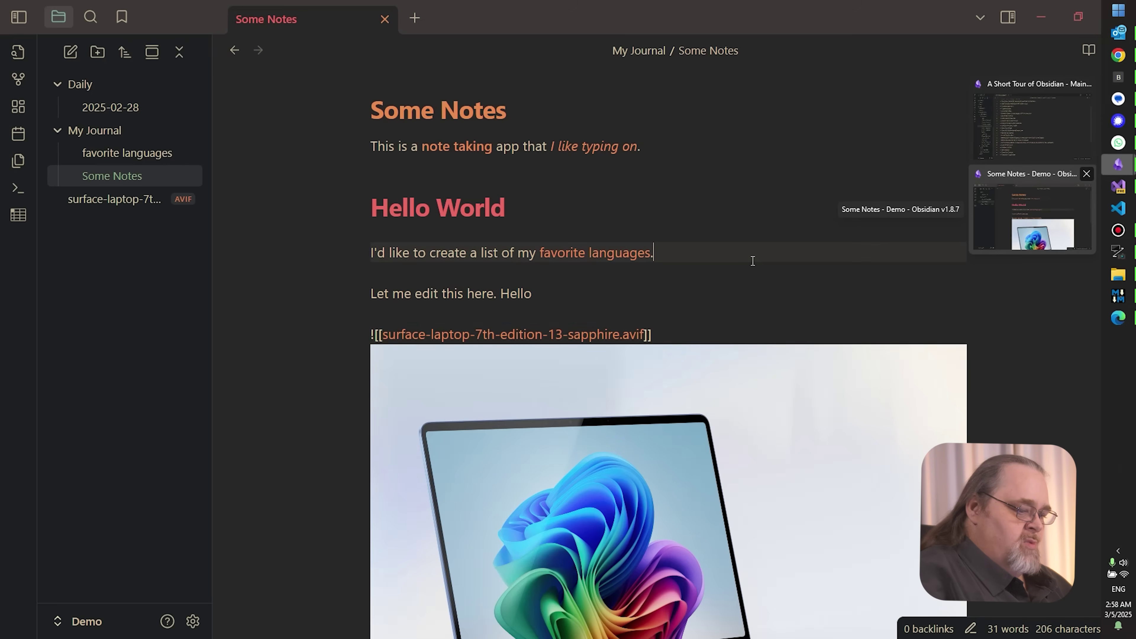
pyautogui.scroll(-6, 807, 431)
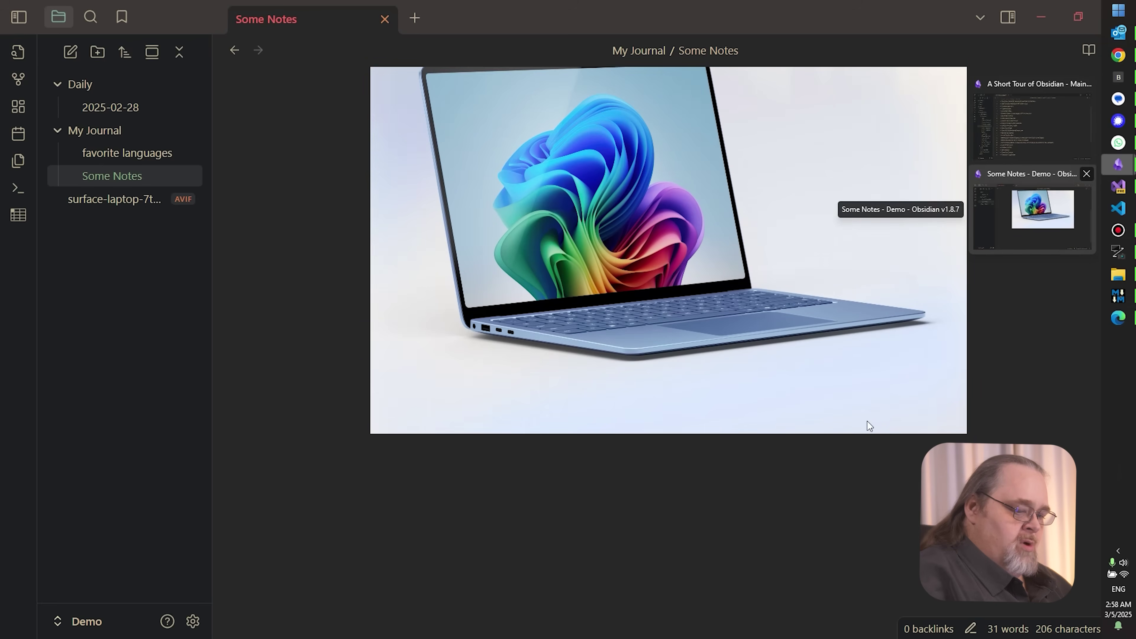
pyautogui.click(909, 410)
# Create an images folder in the vault and move surface-laptop-7th-edition-13-sapphire.avif into it
pyautogui.click(111, 205)
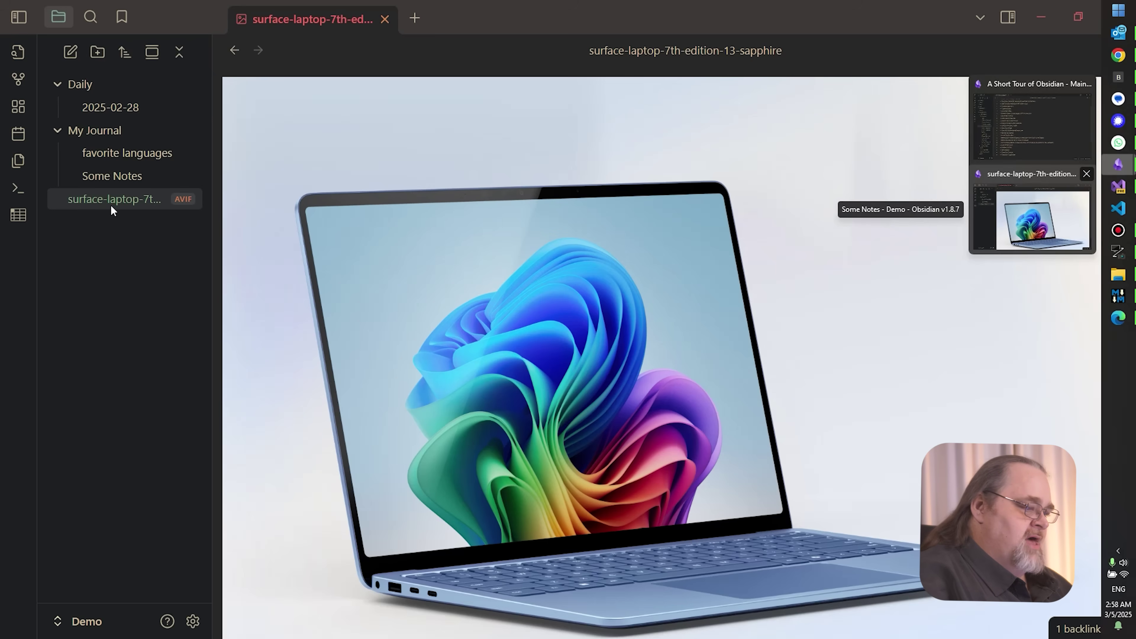
pyautogui.click(98, 53)
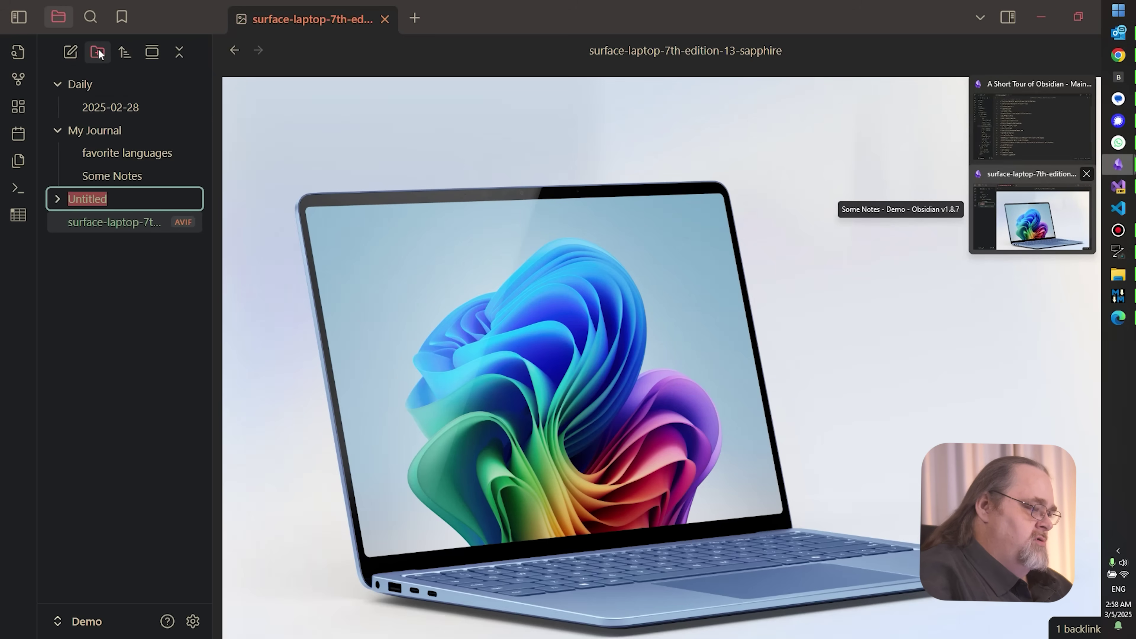
pyautogui.write('images')
pyautogui.press('Return')
pyautogui.moveTo(103, 222); pyautogui.dragTo(93, 132)
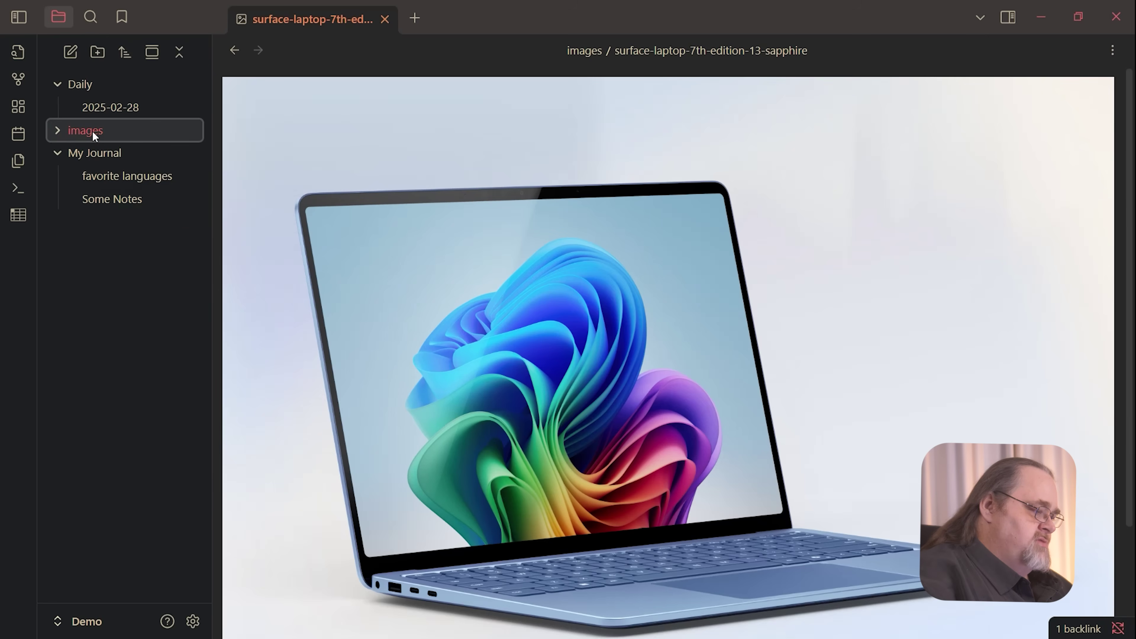
pyautogui.click(122, 196)
pyautogui.scroll(-1, 848, 334)
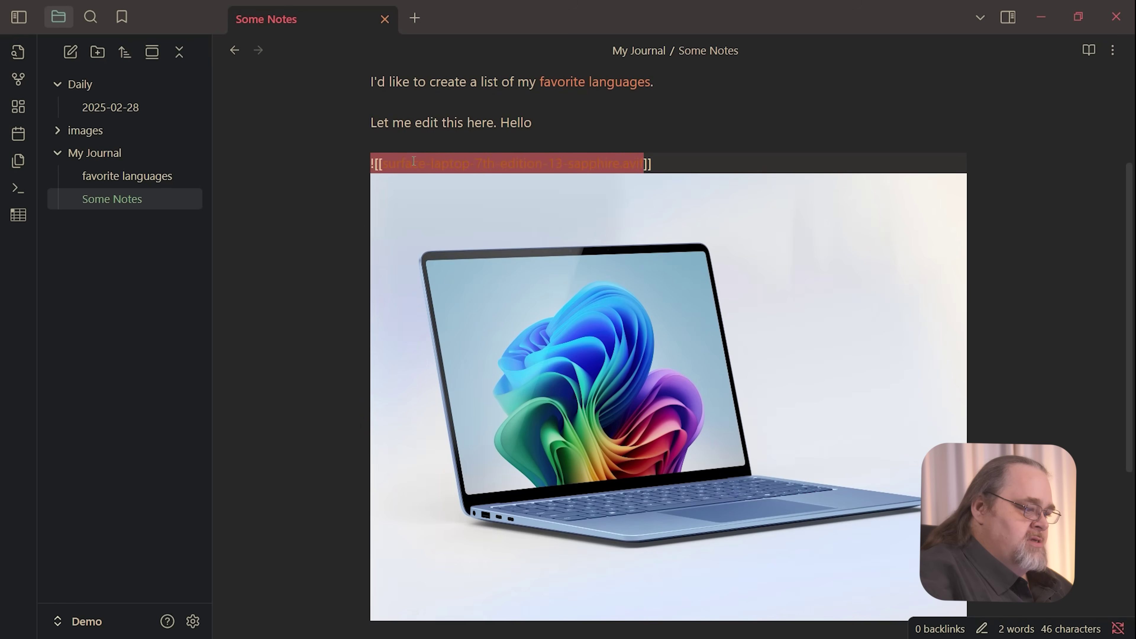
pyautogui.click(56, 129)
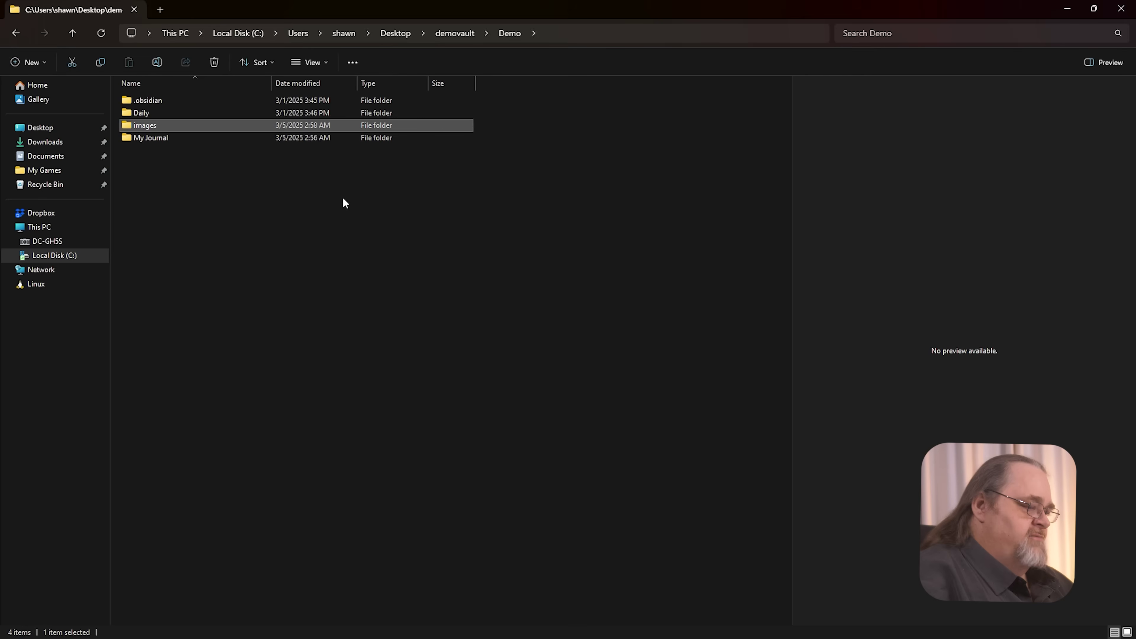
pyautogui.press('Return')
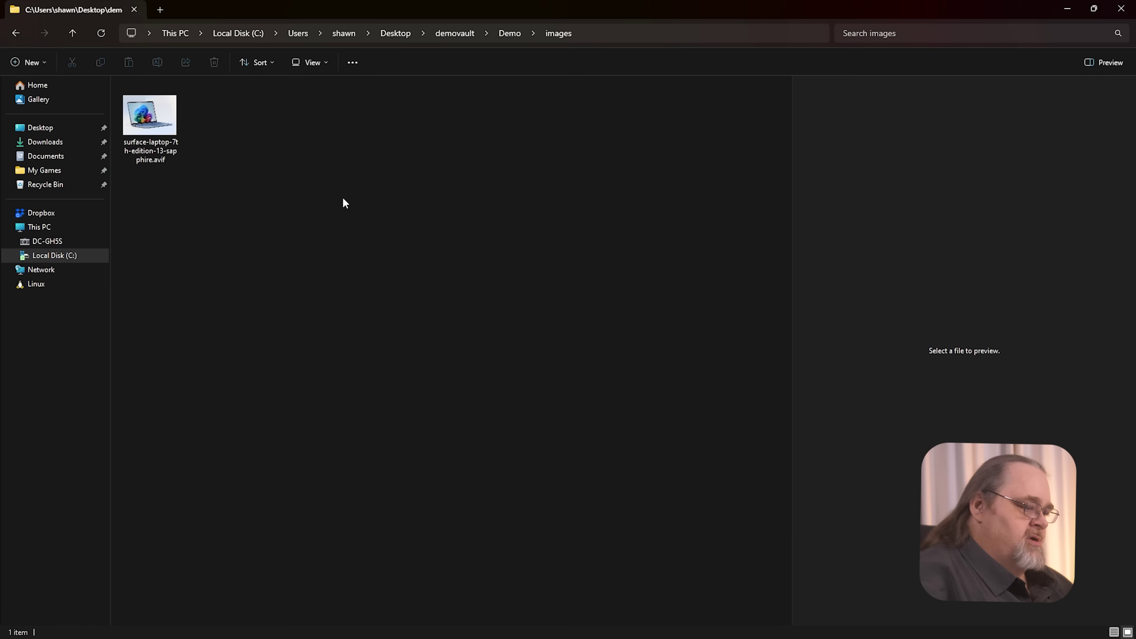
# Go up from the Demo\images folder to the Demo vault folder in File Explorer
pyautogui.hotkey('alt', 'Up')
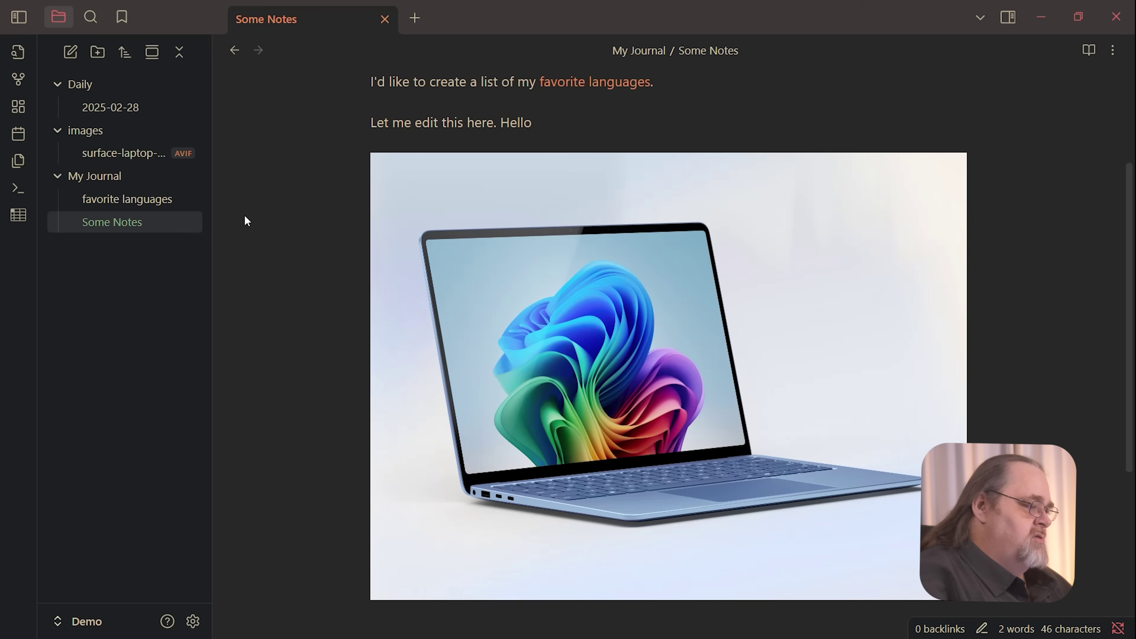
# Open the graph view showing favorite languages linked to Some Notes and 2025-02-28 alone
pyautogui.click(18, 79)
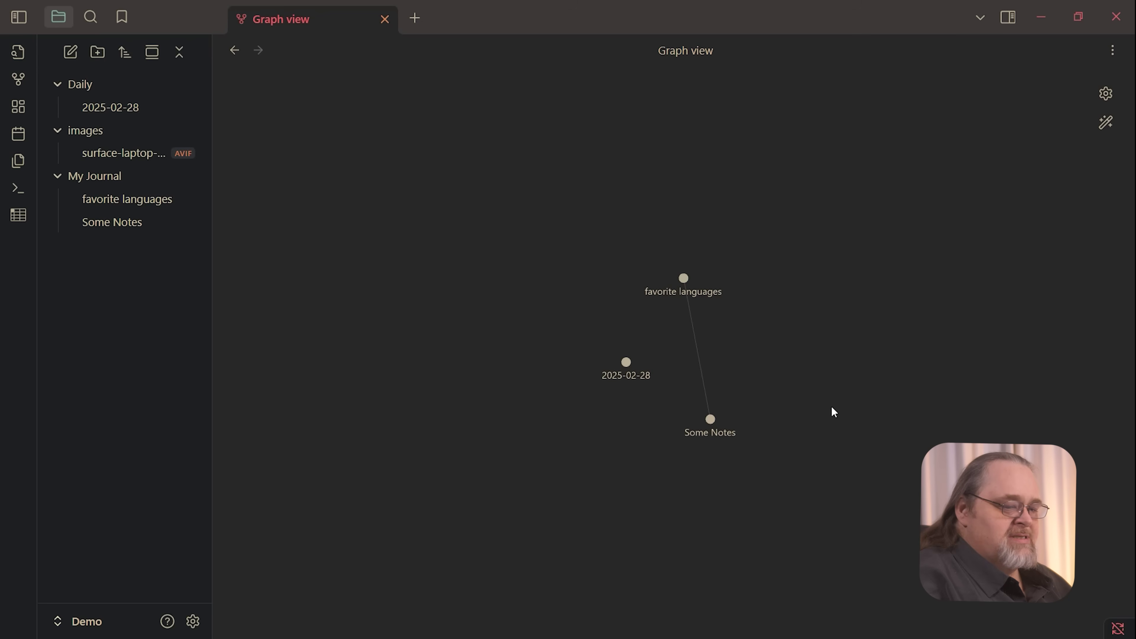
# Close the graph and start a new canvas with a Main File card linked to Another File
pyautogui.hotkey('ctrl', 'w')
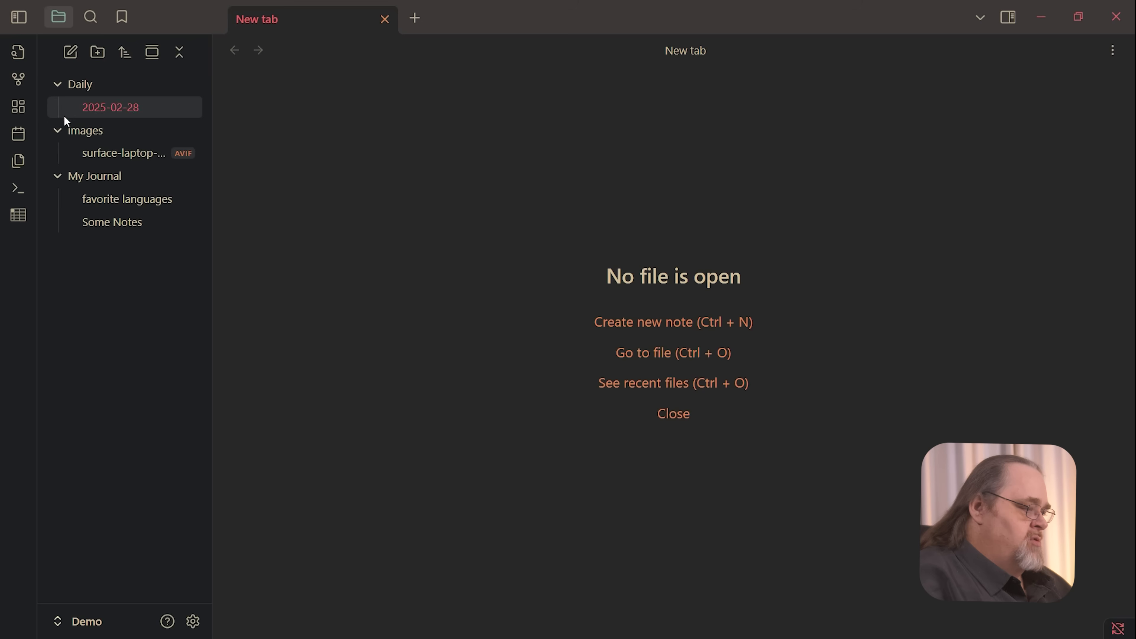
pyautogui.click(17, 112)
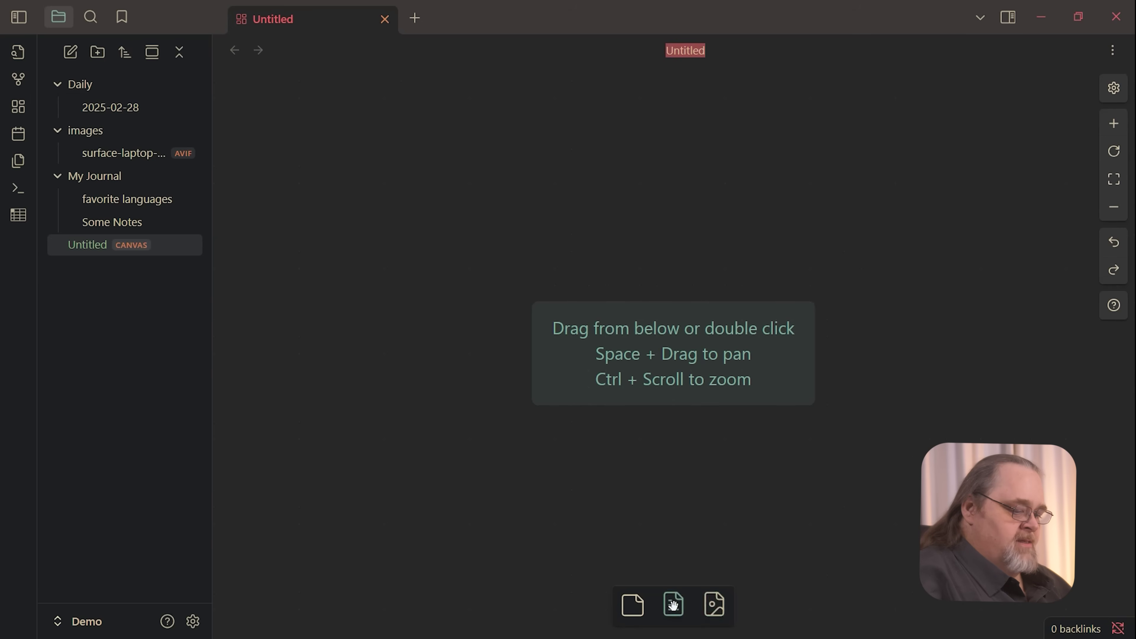
pyautogui.moveTo(714, 604); pyautogui.dragTo(673, 353)
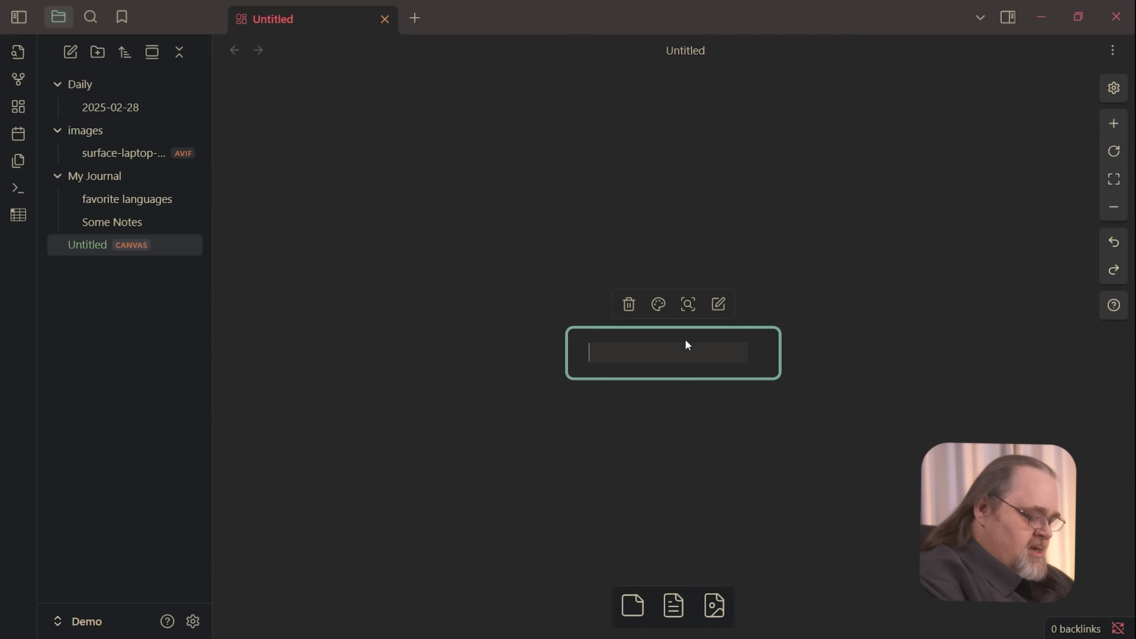
pyautogui.write('Main File')
pyautogui.moveTo(685, 345); pyautogui.dragTo(342, 178)
pyautogui.moveTo(442, 186); pyautogui.dragTo(551, 336)
pyautogui.click(630, 356)
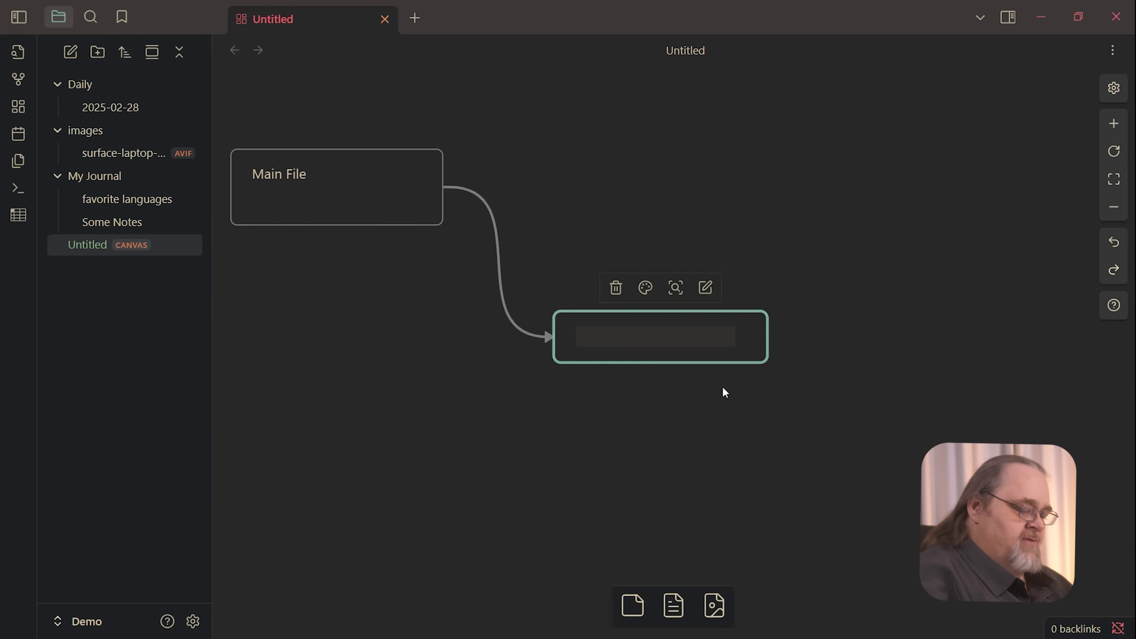
pyautogui.write('Another File')
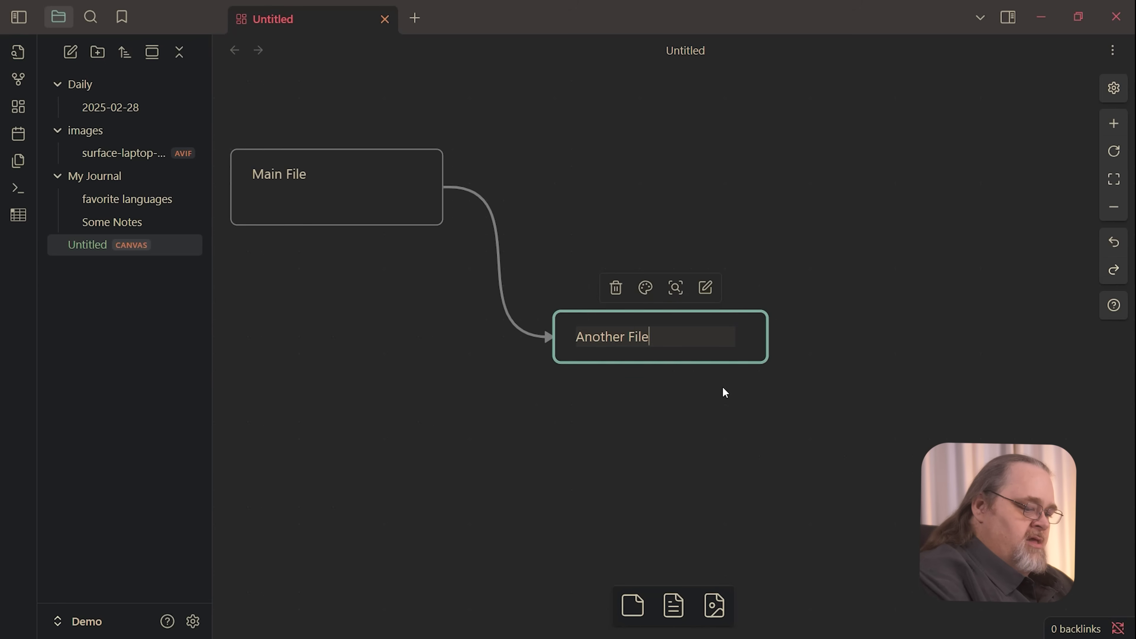
pyautogui.click(723, 389)
# Link the Another File card to an embedded Some Notes note card from the vault
pyautogui.moveTo(766, 338); pyautogui.dragTo(825, 201)
pyautogui.click(885, 227)
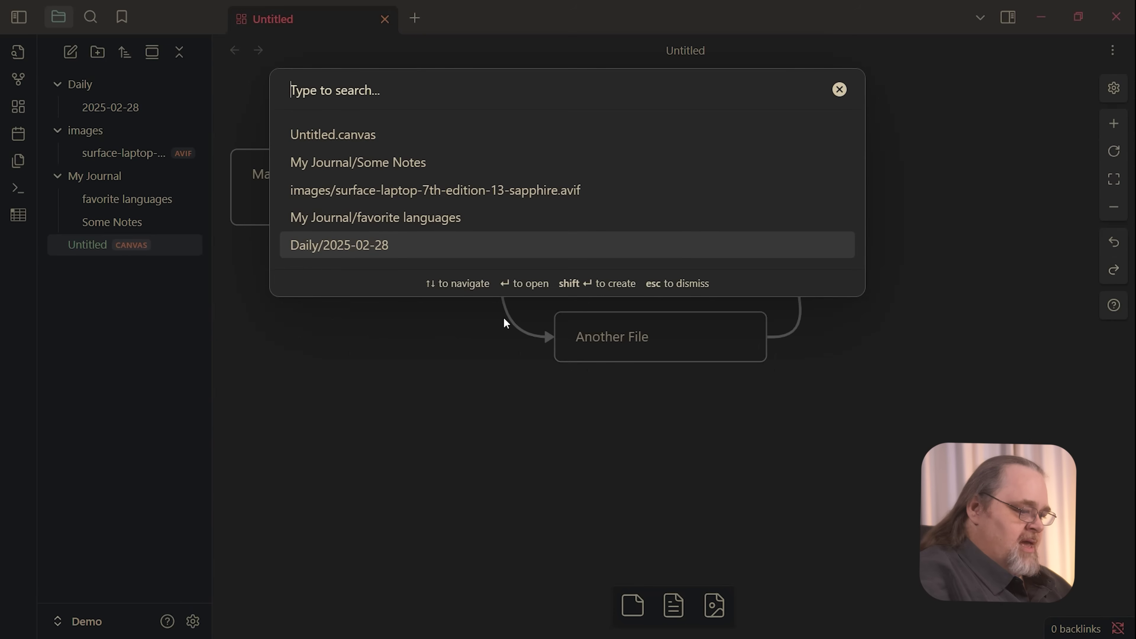
pyautogui.click(427, 167)
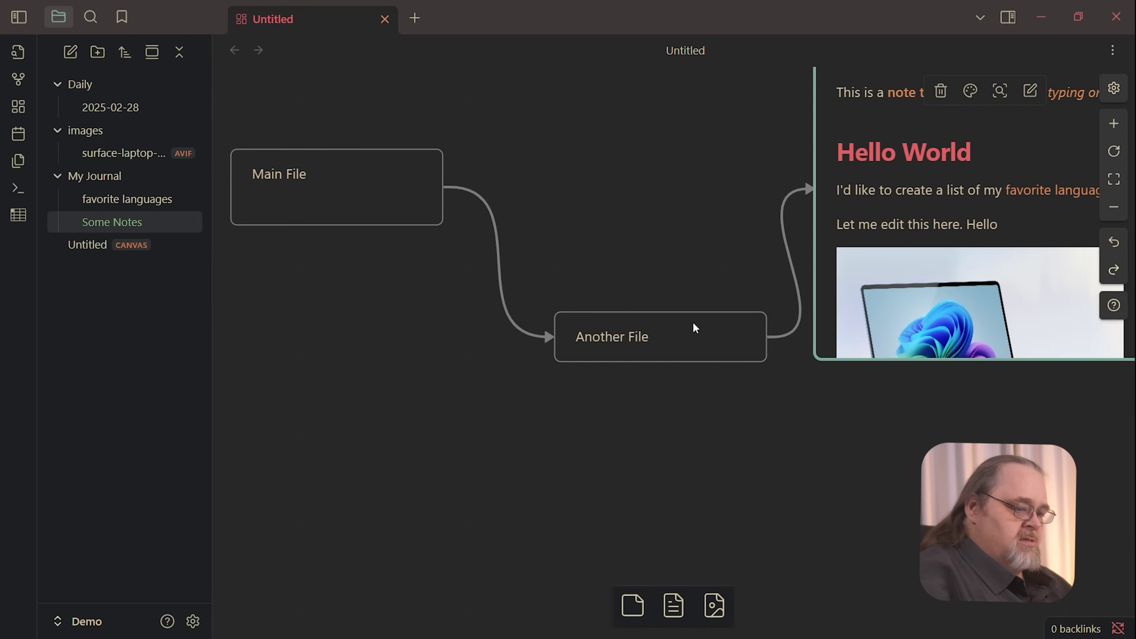
pyautogui.hscroll(5, 944, 416)
pyautogui.click(810, 155)
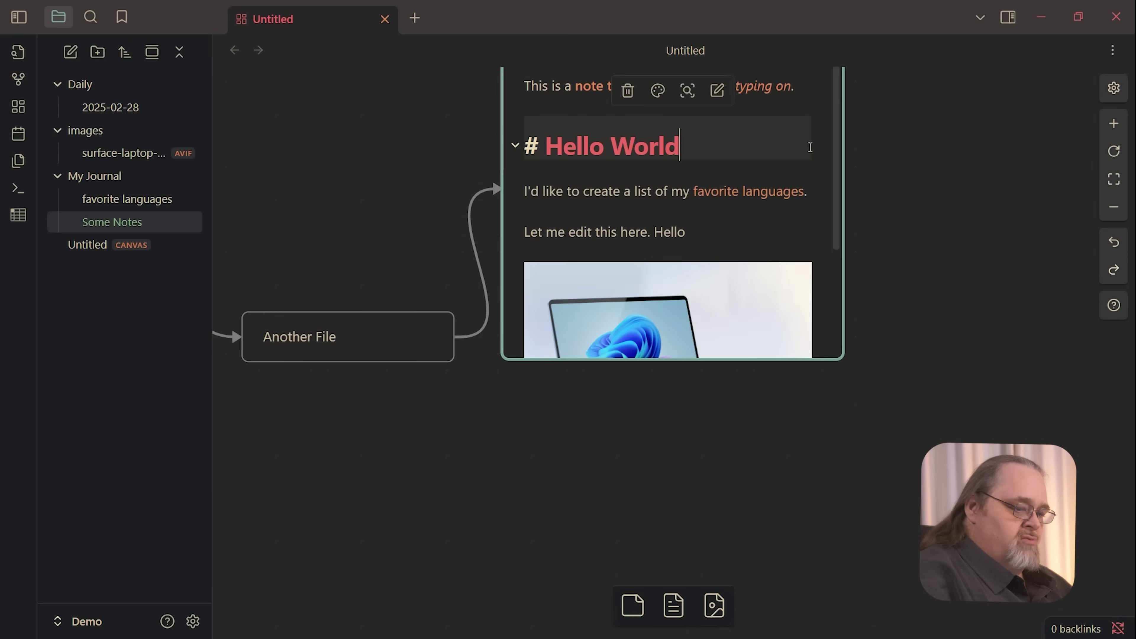
pyautogui.scroll(-3, 831, 343)
pyautogui.scroll(-5, 915, 433)
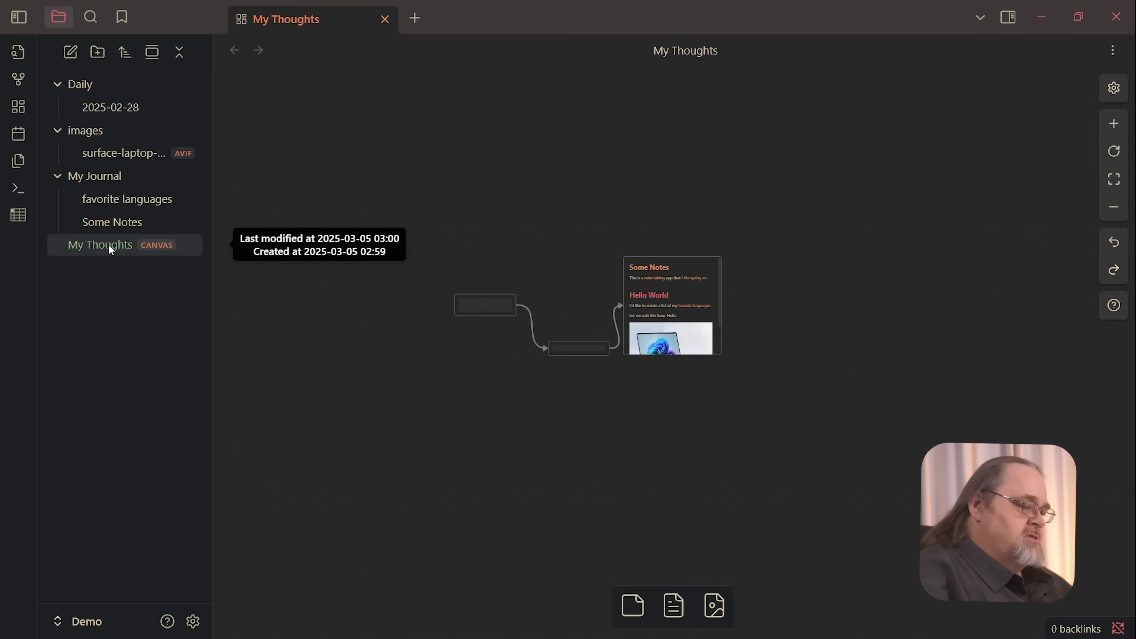
pyautogui.moveTo(110, 246); pyautogui.dragTo(119, 177)
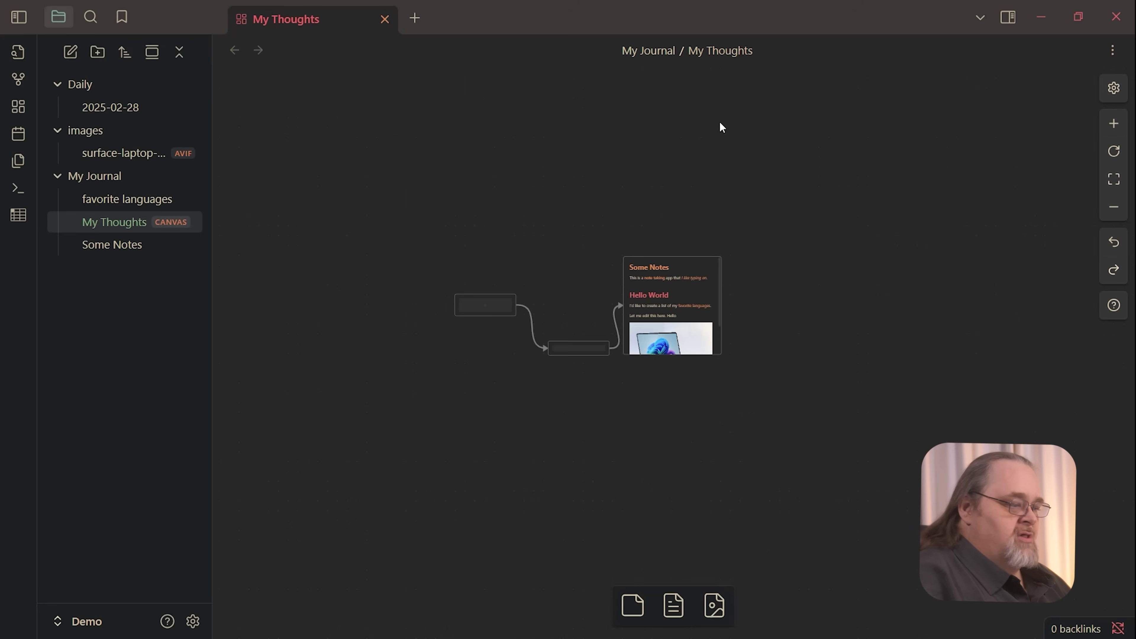
pyautogui.click(93, 23)
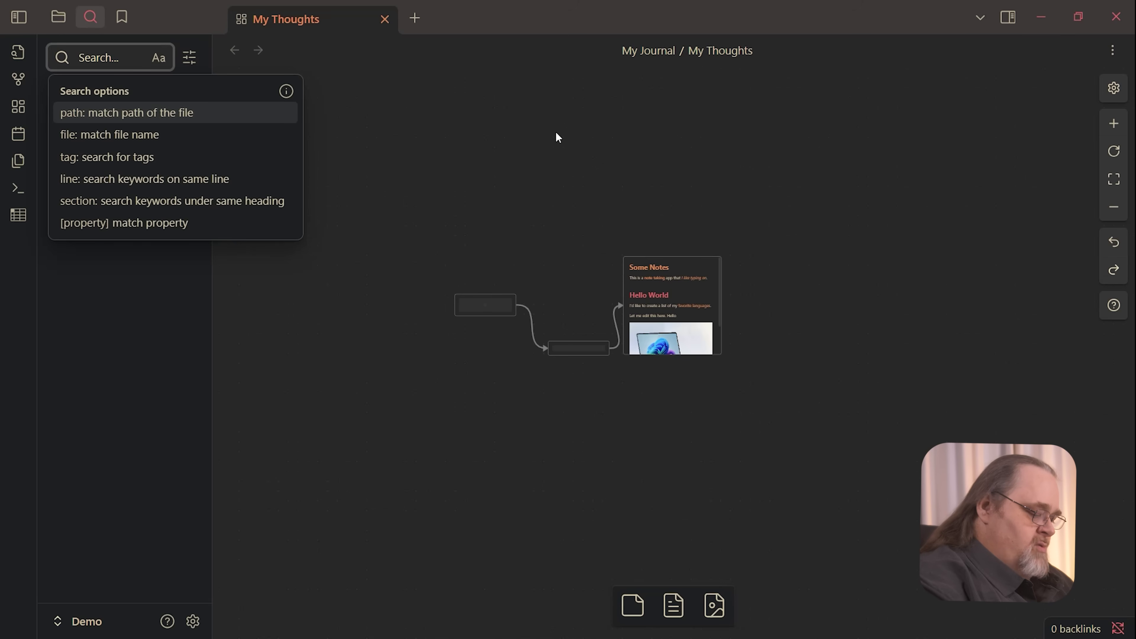
pyautogui.write('lanh')
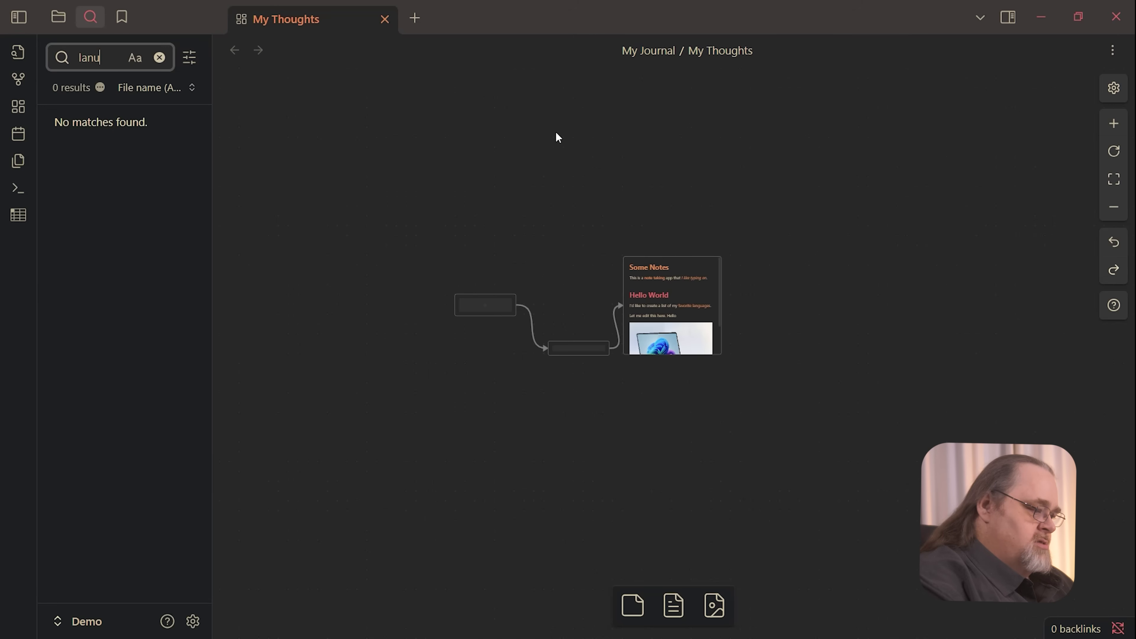
pyautogui.press('BackSpace')
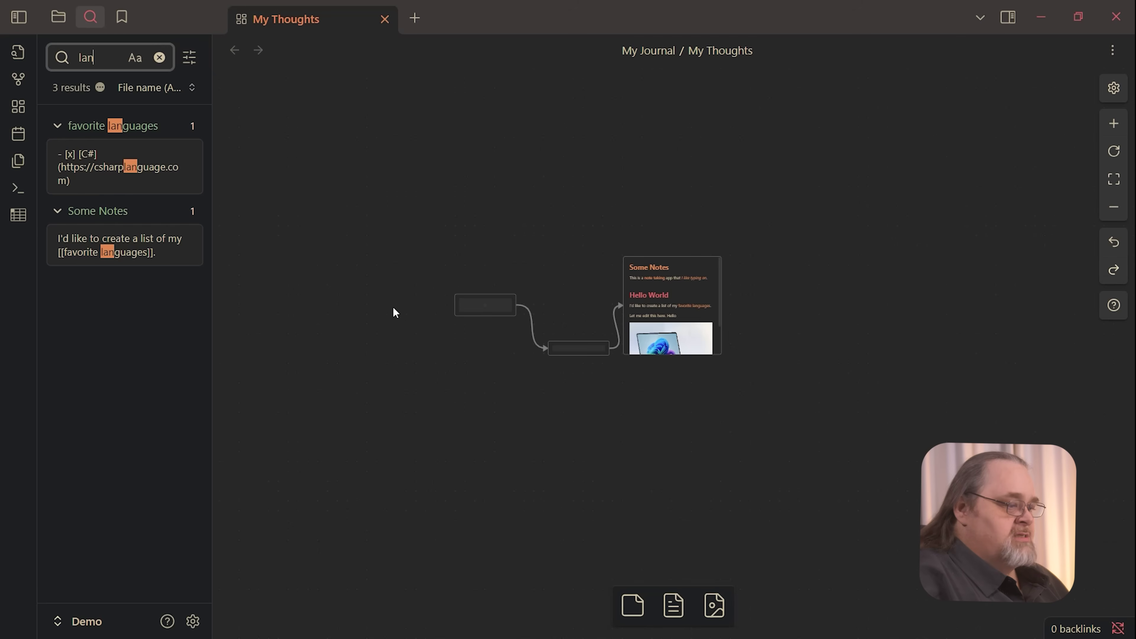
pyautogui.press('BackSpace')
pyautogui.press('BackSpace')
pyautogui.press('BackSpace')
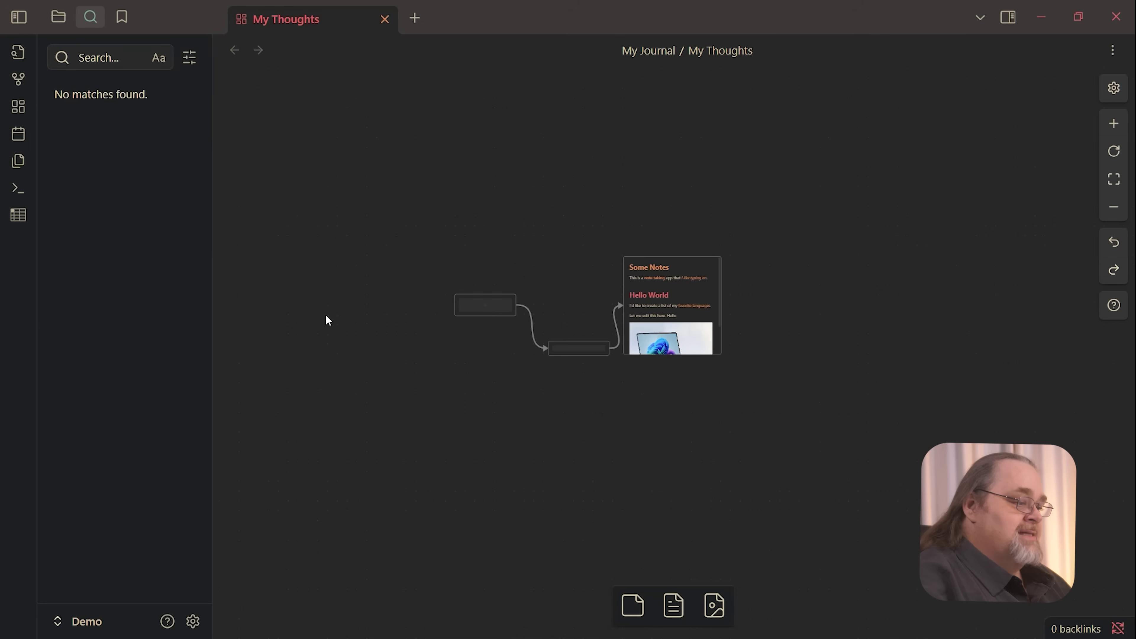
pyautogui.click(59, 16)
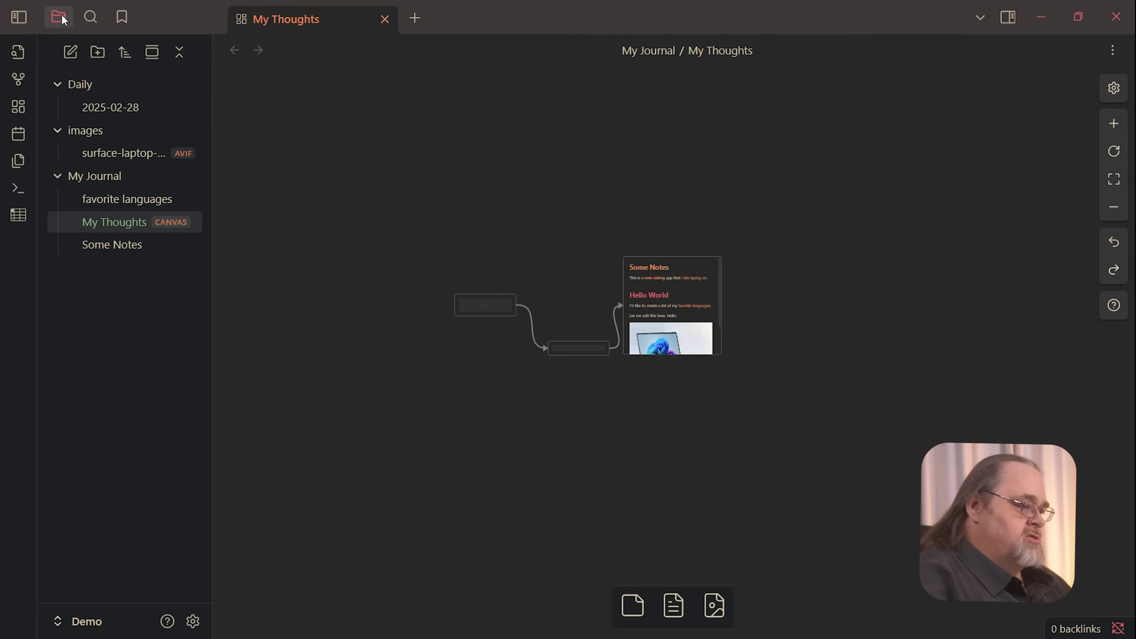
pyautogui.click(121, 18)
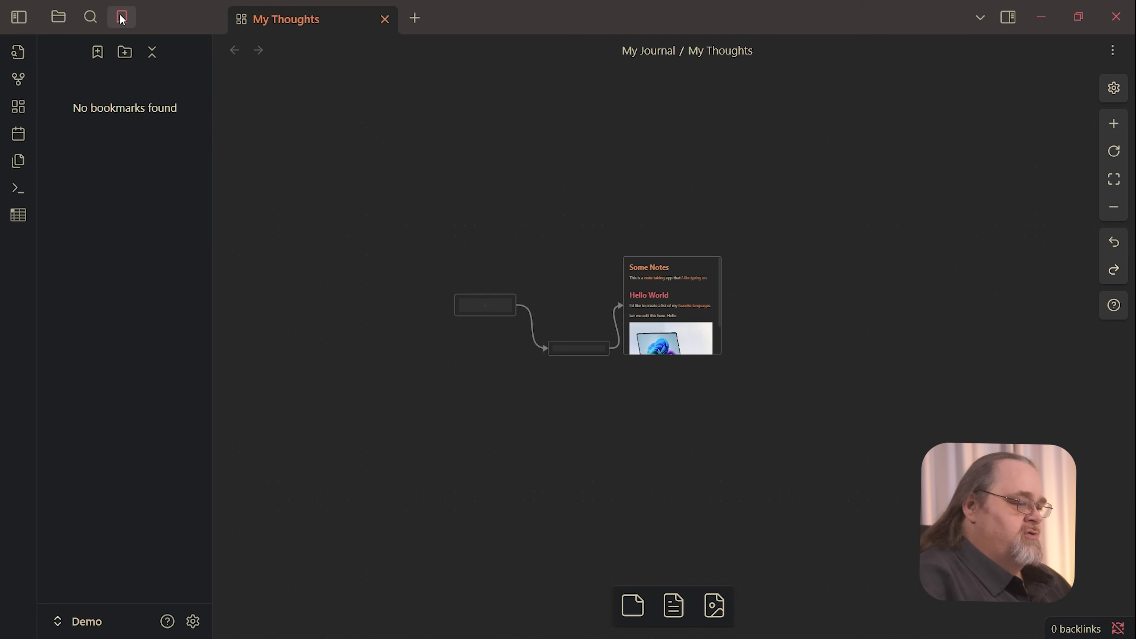
pyautogui.click(66, 19)
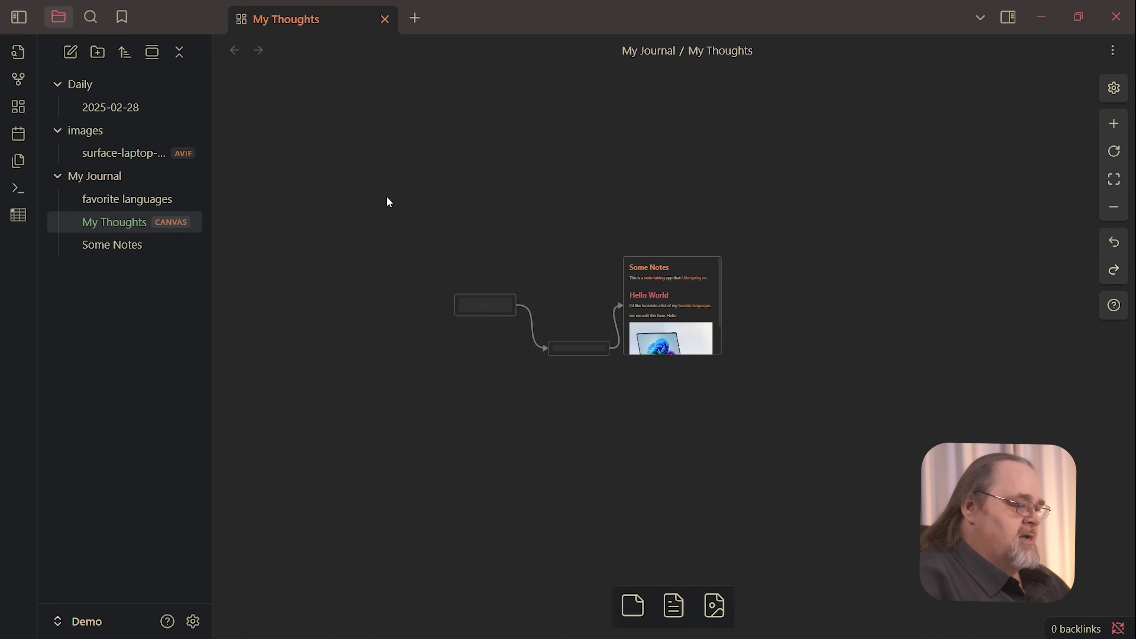
# Create the empty 2025-03-05 daily note in Daily, then bring up Obsidian's settings
pyautogui.click(16, 135)
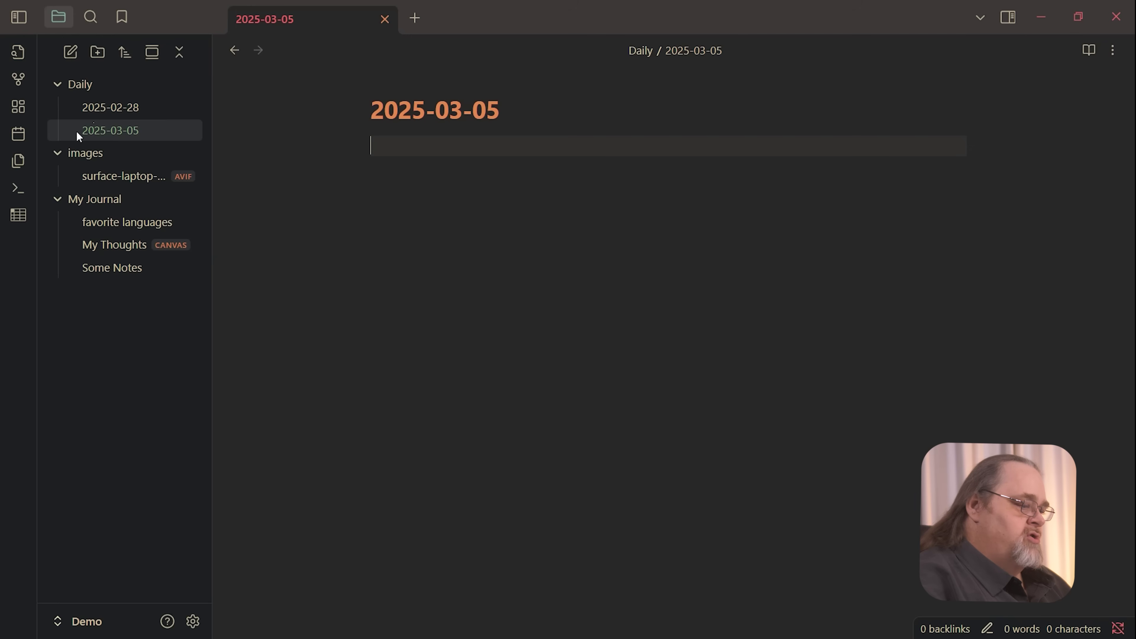
pyautogui.click(541, 148)
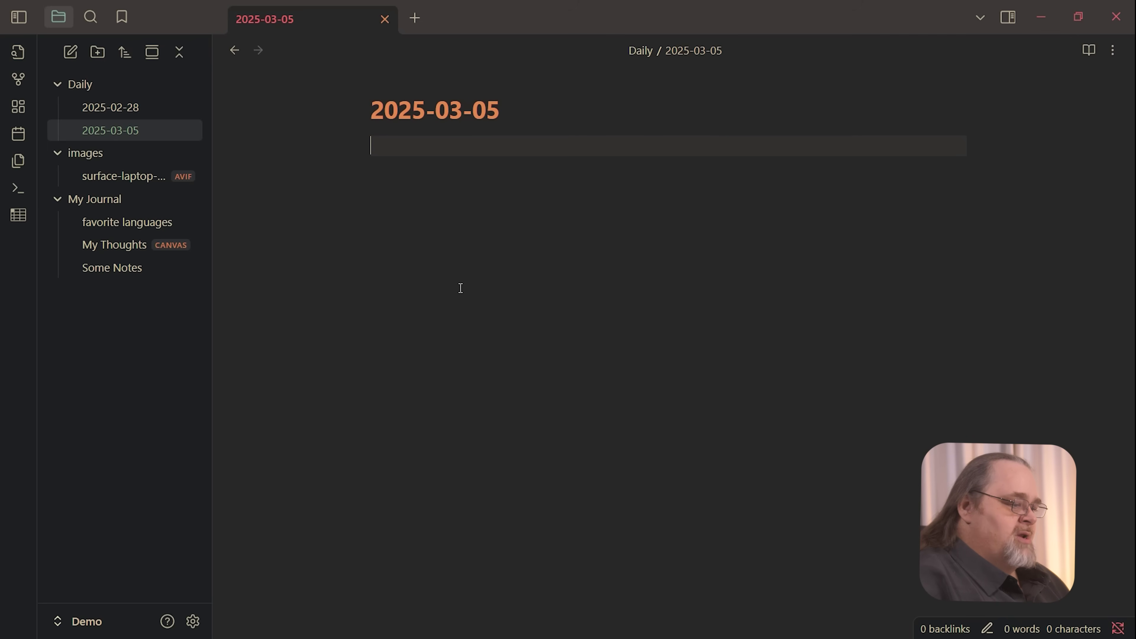
pyautogui.click(194, 627)
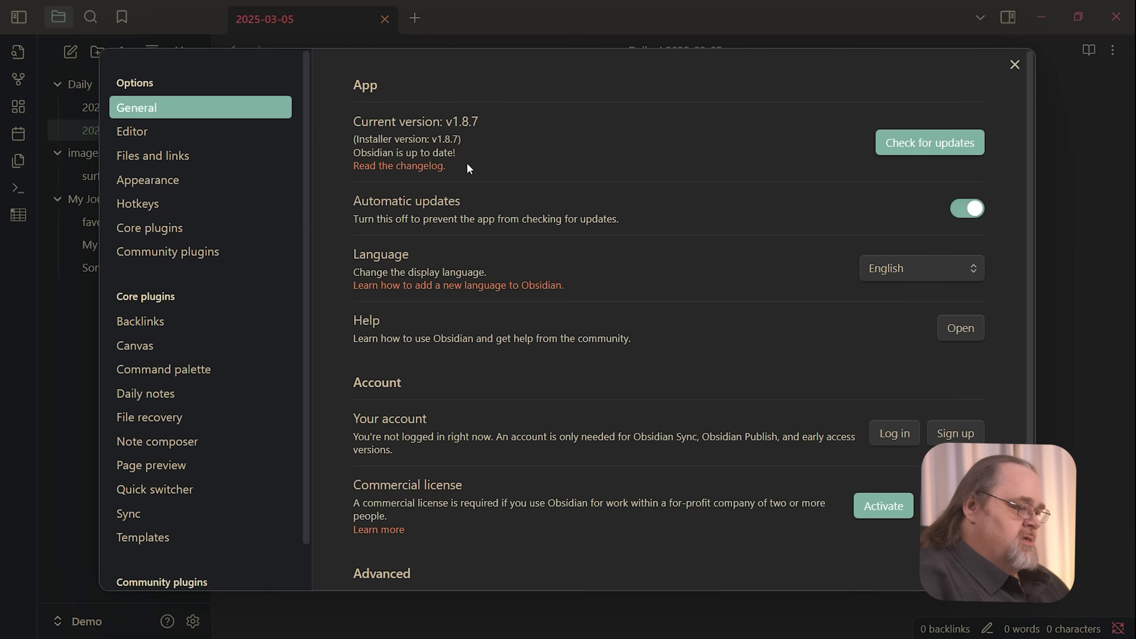
# Enable the Daily Note Pinner community plugin, then close the settings
pyautogui.click(156, 257)
pyautogui.scroll(-1, 812, 391)
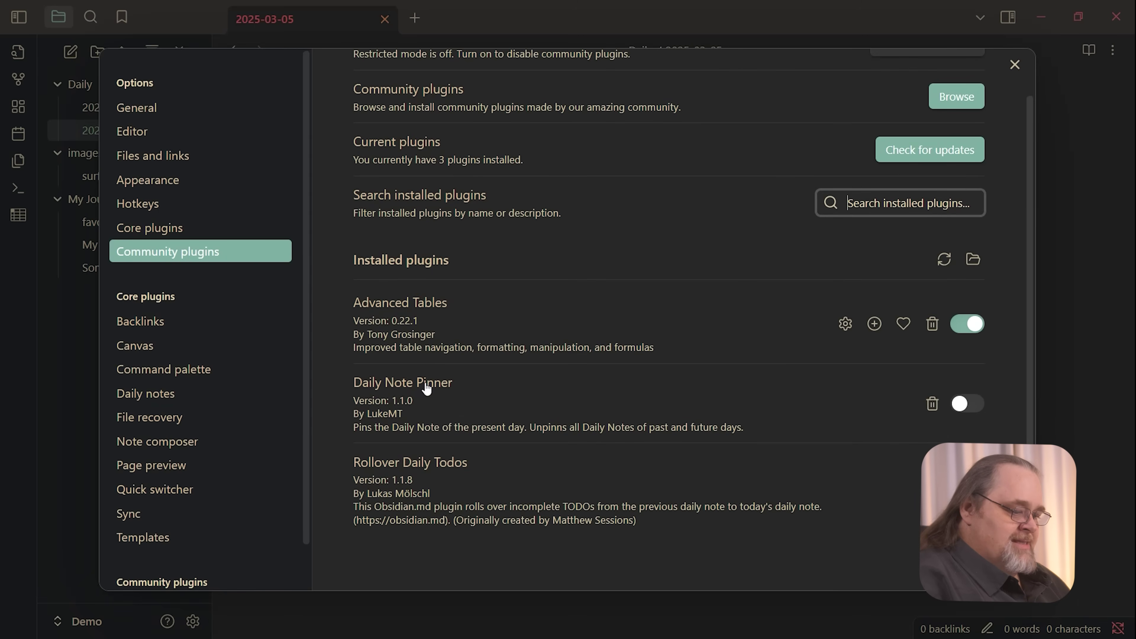
pyautogui.click(967, 403)
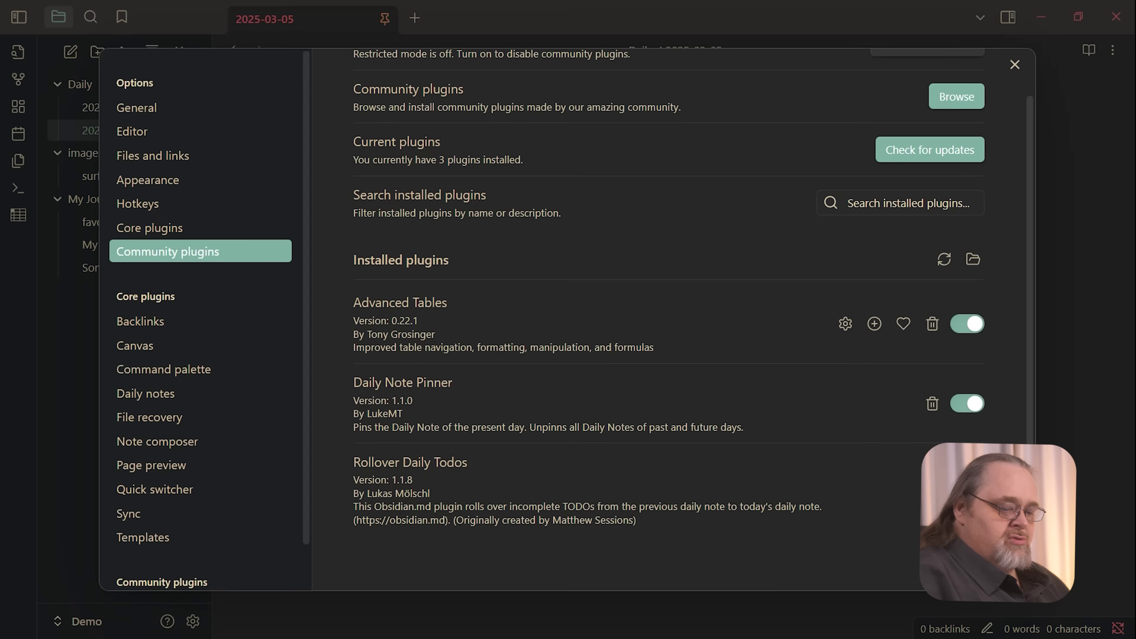
pyautogui.click(1015, 65)
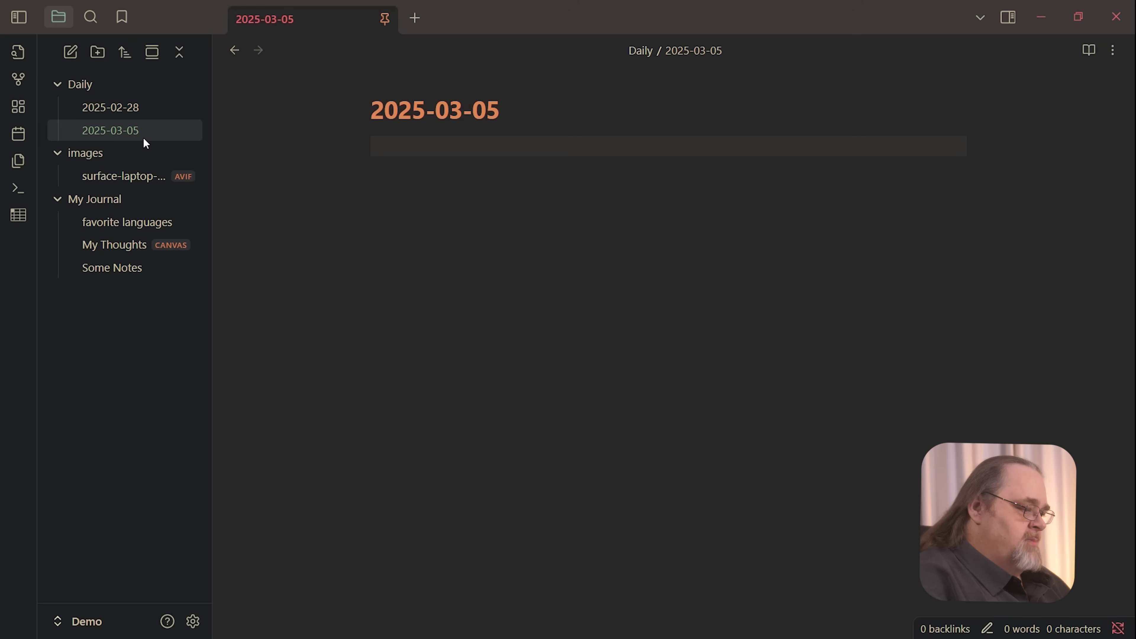
# Delete today's 2025-03-05 daily note from the file tree
pyautogui.click(162, 132)
pyautogui.press('Delete')
pyautogui.click(125, 104)
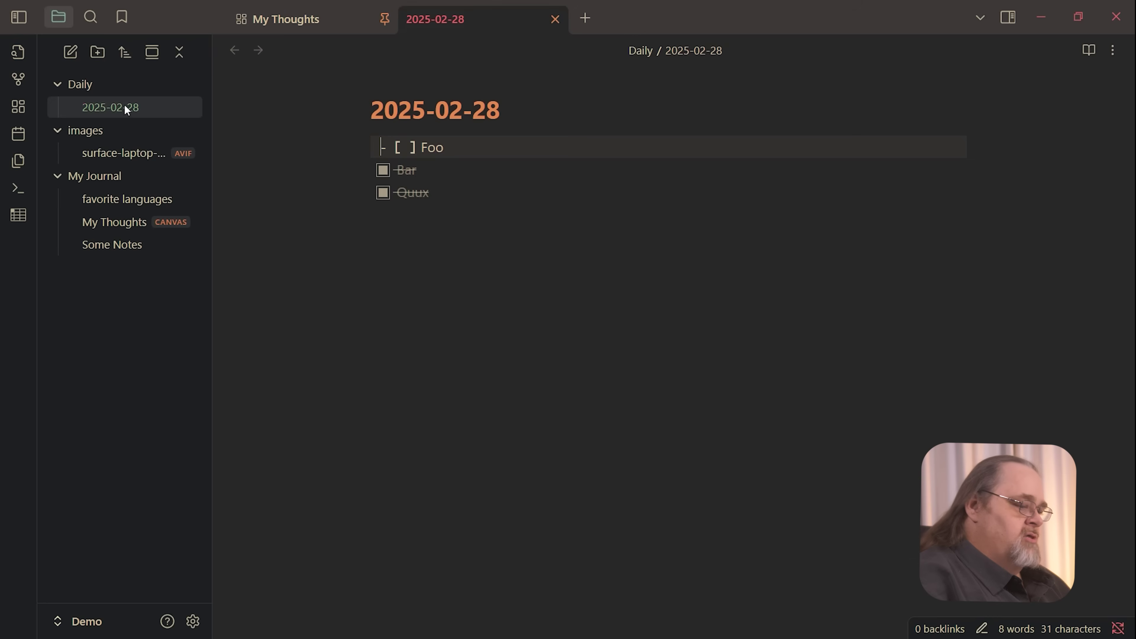
# Add to-dos One, Two and Three to 2025-02-28, then recreate today's note with unfinished to-dos rolled over
pyautogui.click(496, 196)
pyautogui.press('Return')
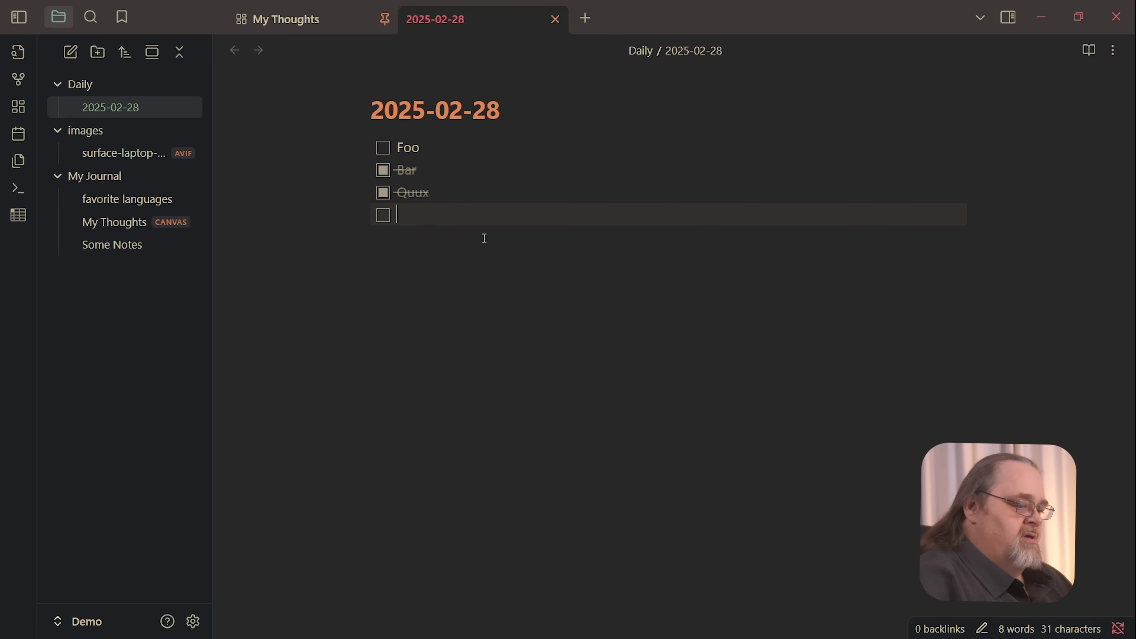
pyautogui.write('One')
pyautogui.press('Return')
pyautogui.write('Two')
pyautogui.press('Return')
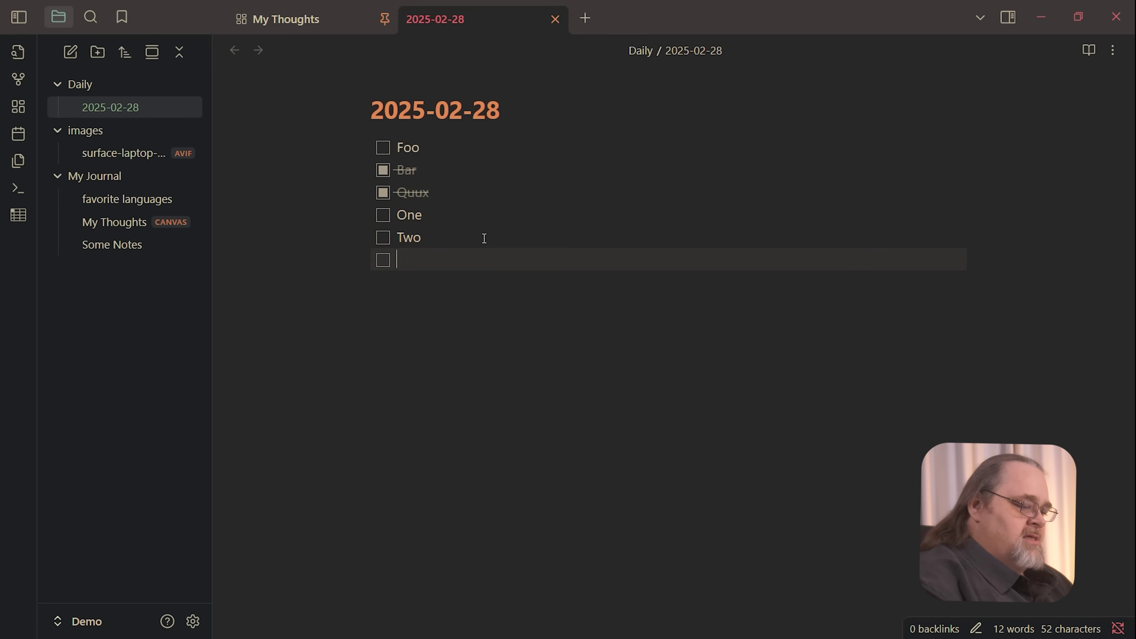
pyautogui.press('BackSpace')
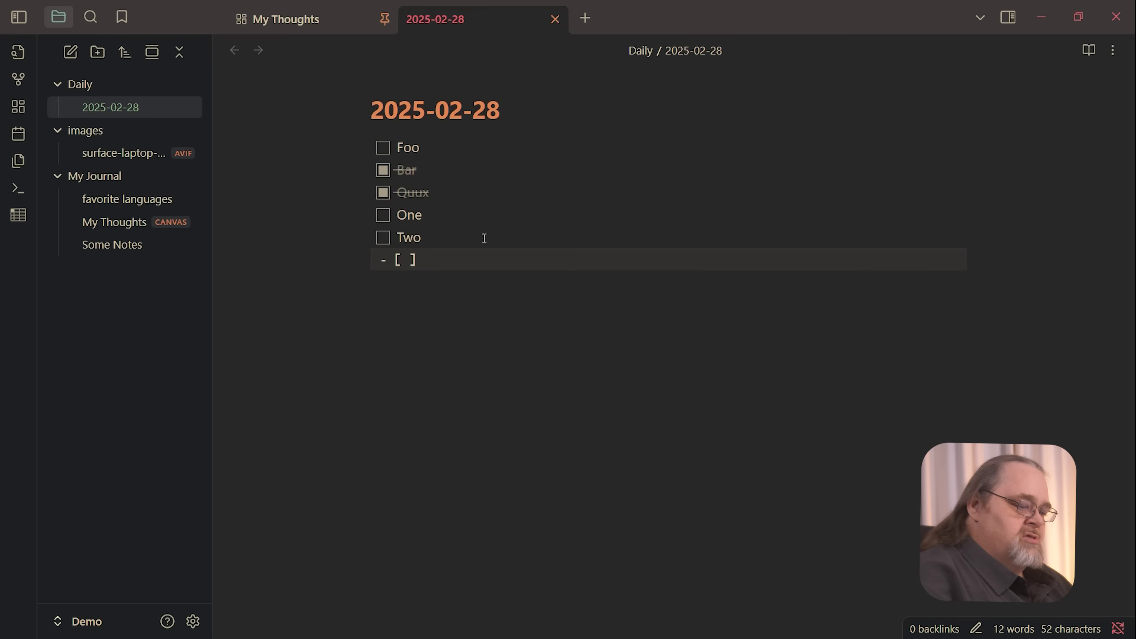
pyautogui.write('Three')
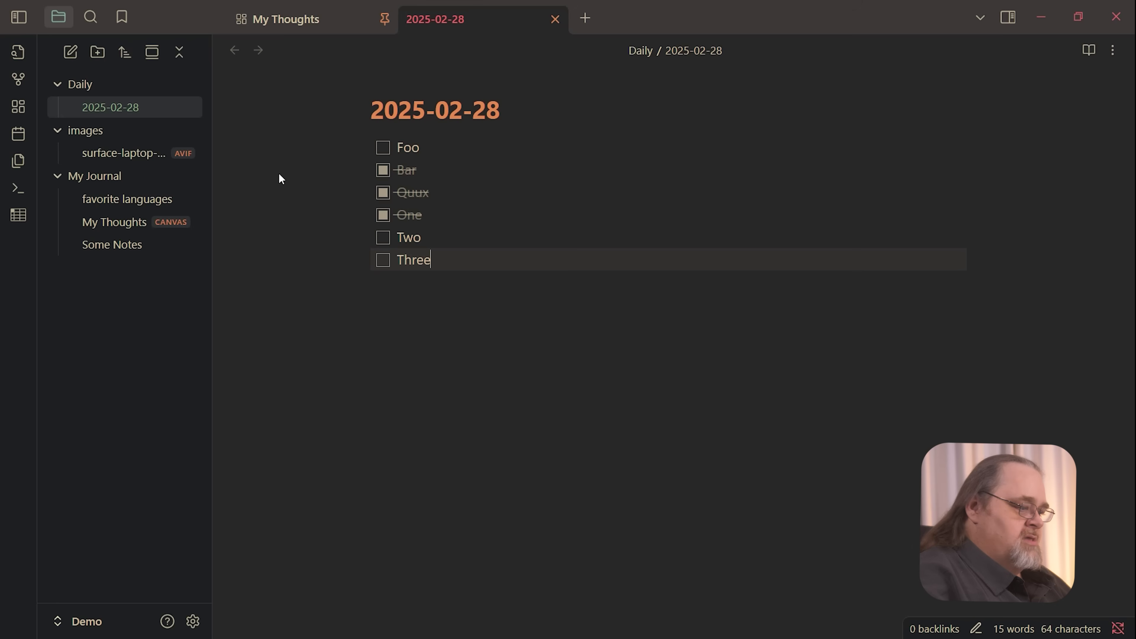
pyautogui.click(18, 136)
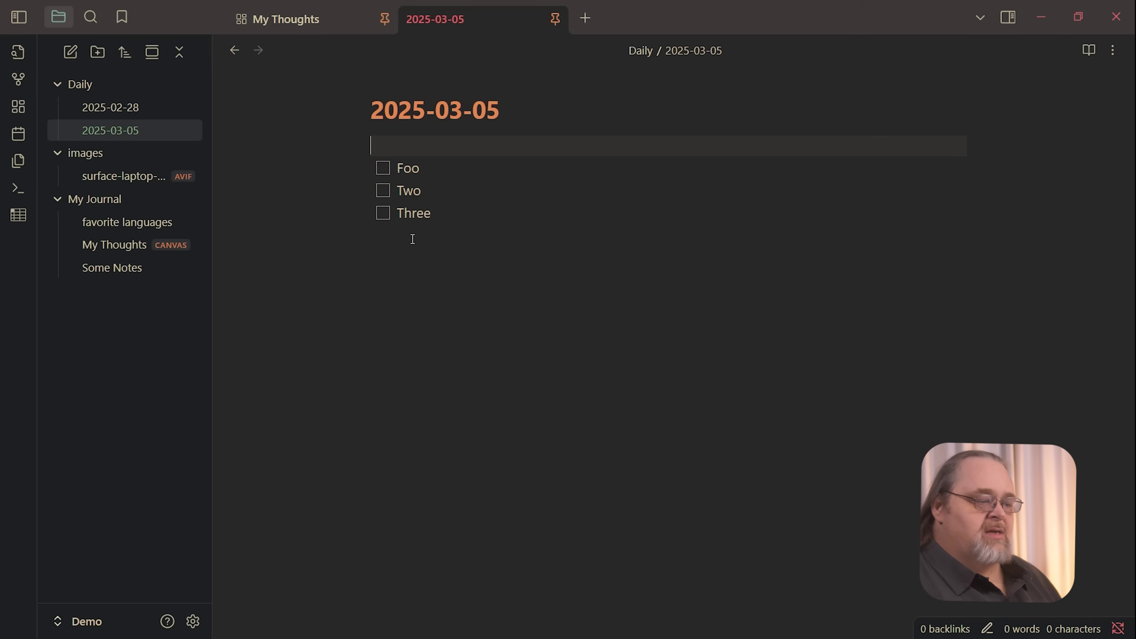
pyautogui.hotkey('ctrl', ',')
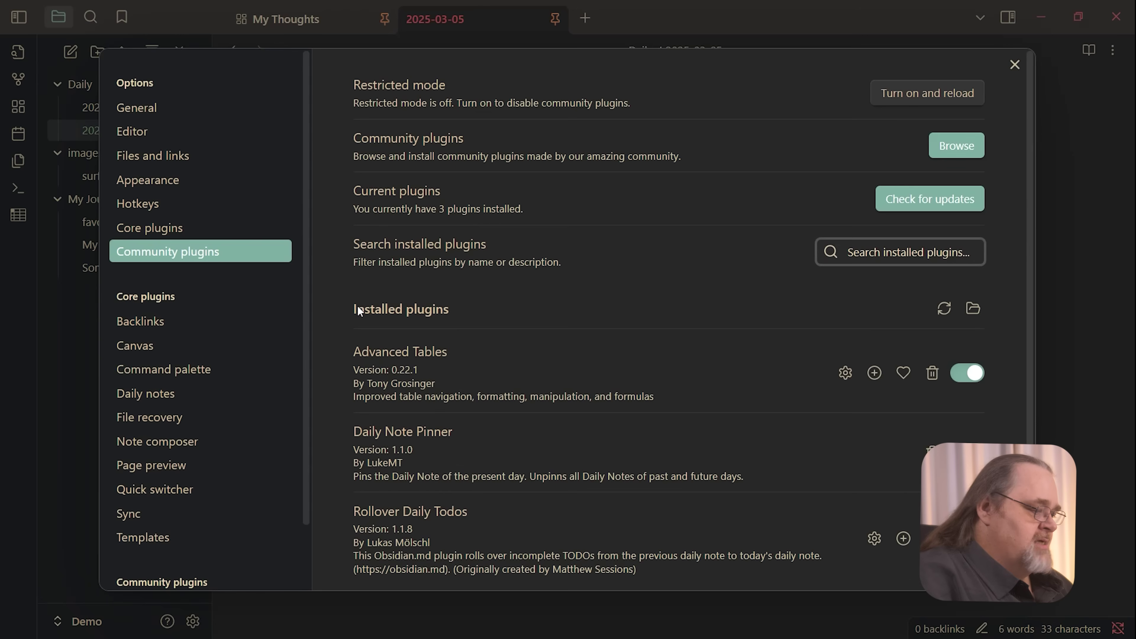
pyautogui.click(954, 148)
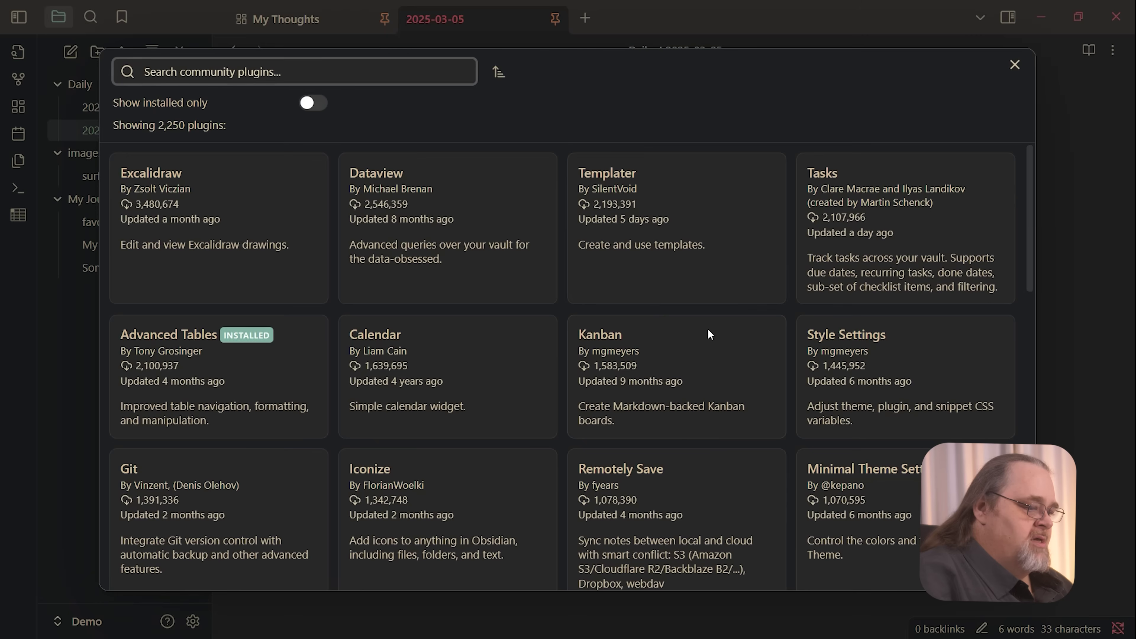
pyautogui.scroll(-20, 746, 362)
pyautogui.scroll(-20, 745, 363)
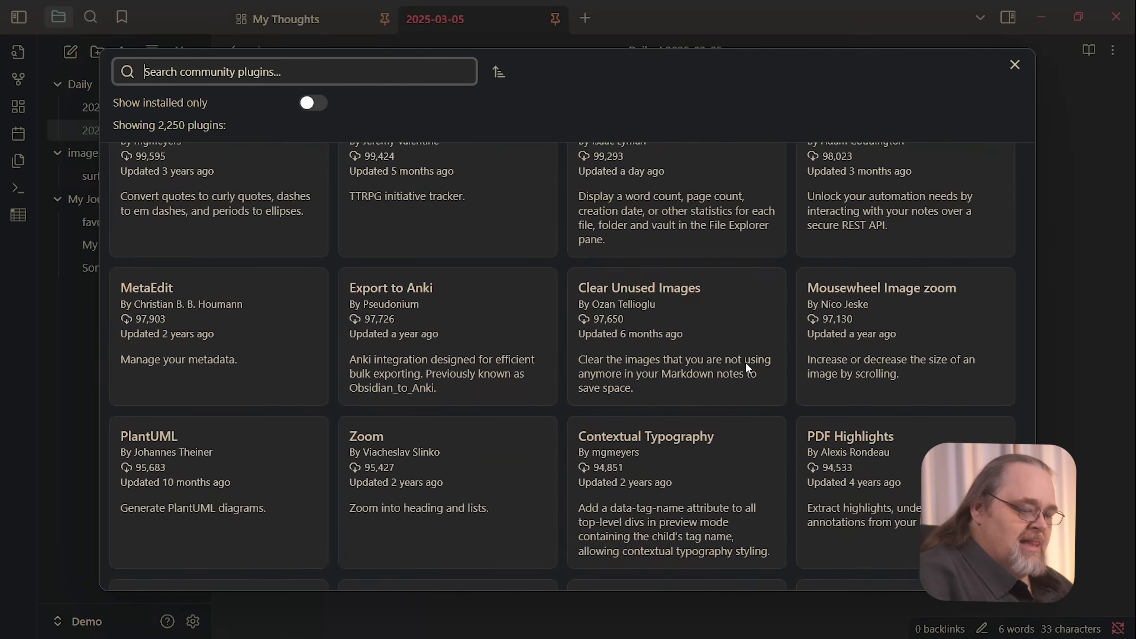
pyautogui.scroll(-5, 746, 362)
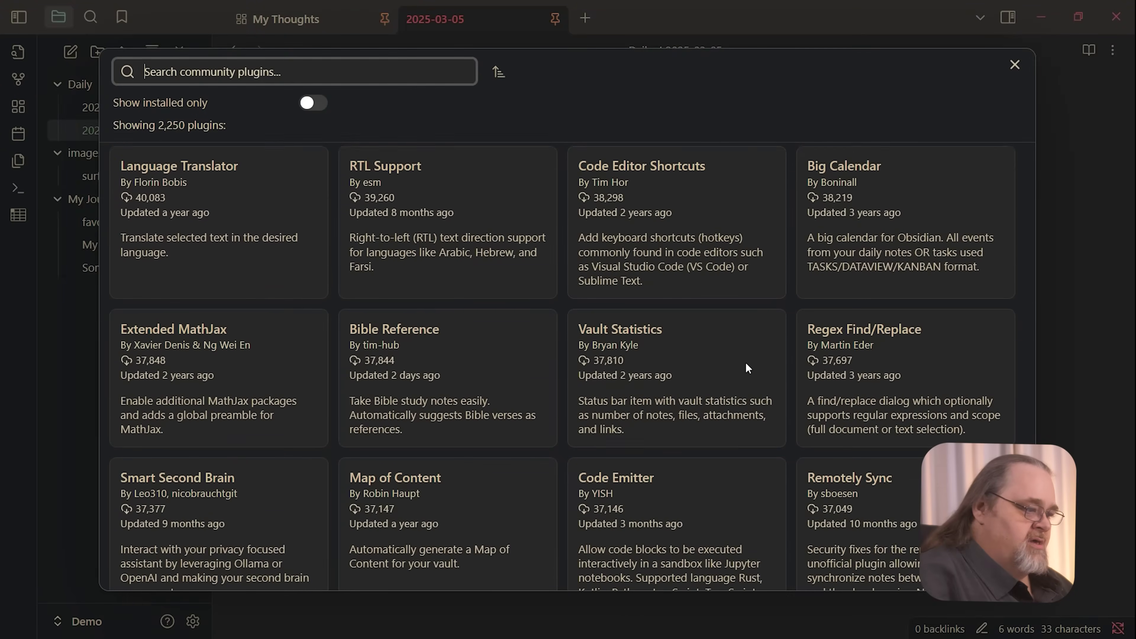
pyautogui.write('mermai')
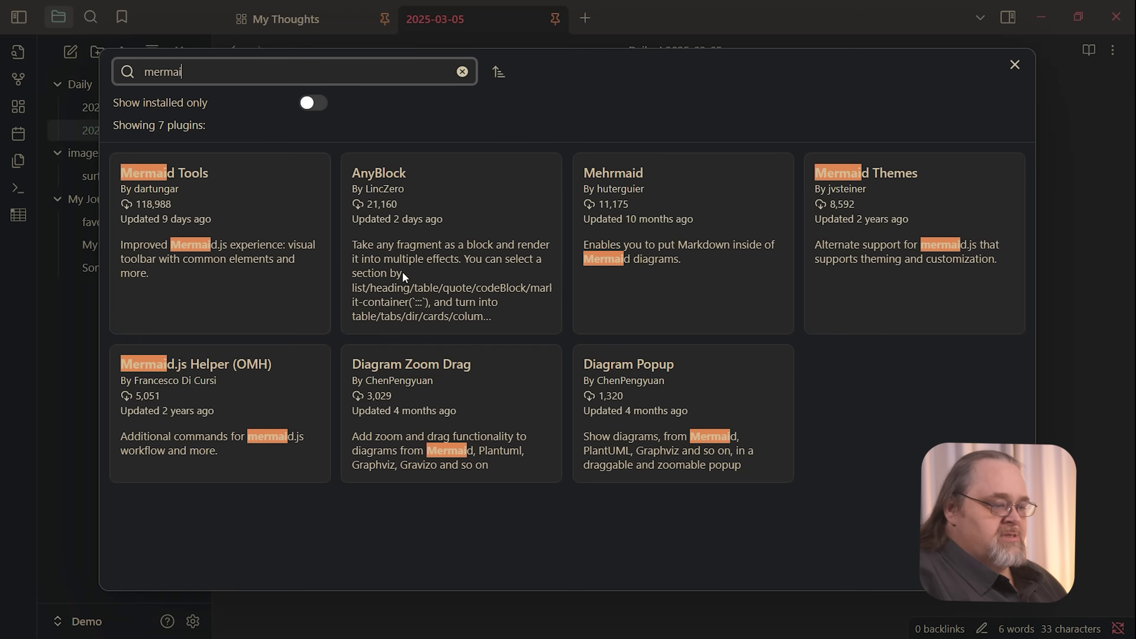
pyautogui.click(1014, 64)
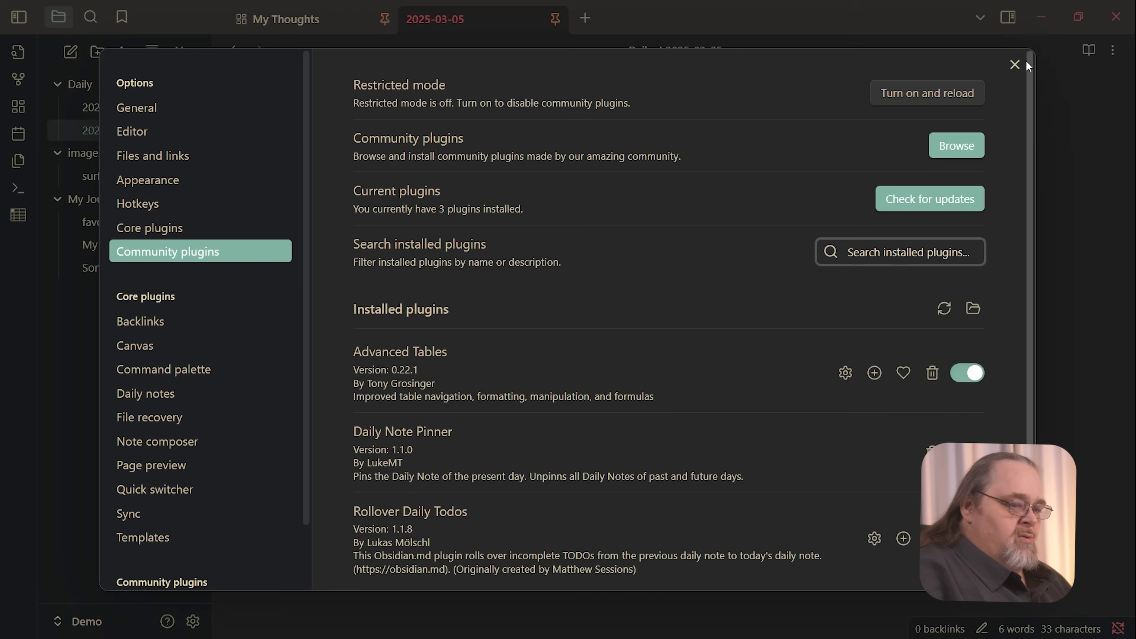
# Close the settings and show the Advanced Tables toolbar beside Some Notes
pyautogui.click(1015, 66)
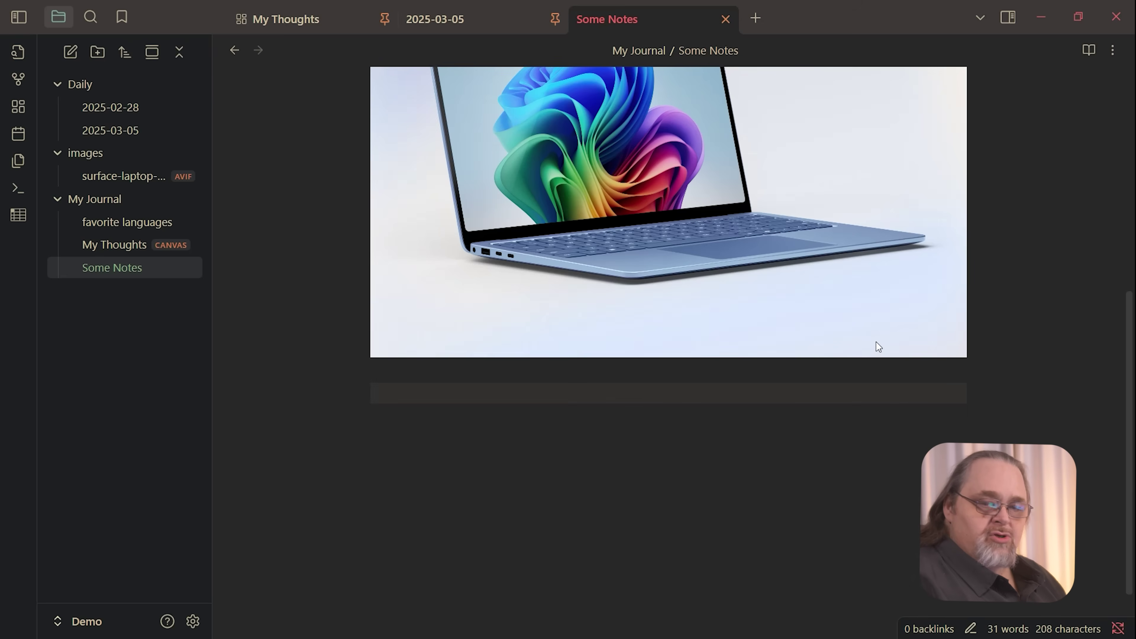
pyautogui.click(18, 219)
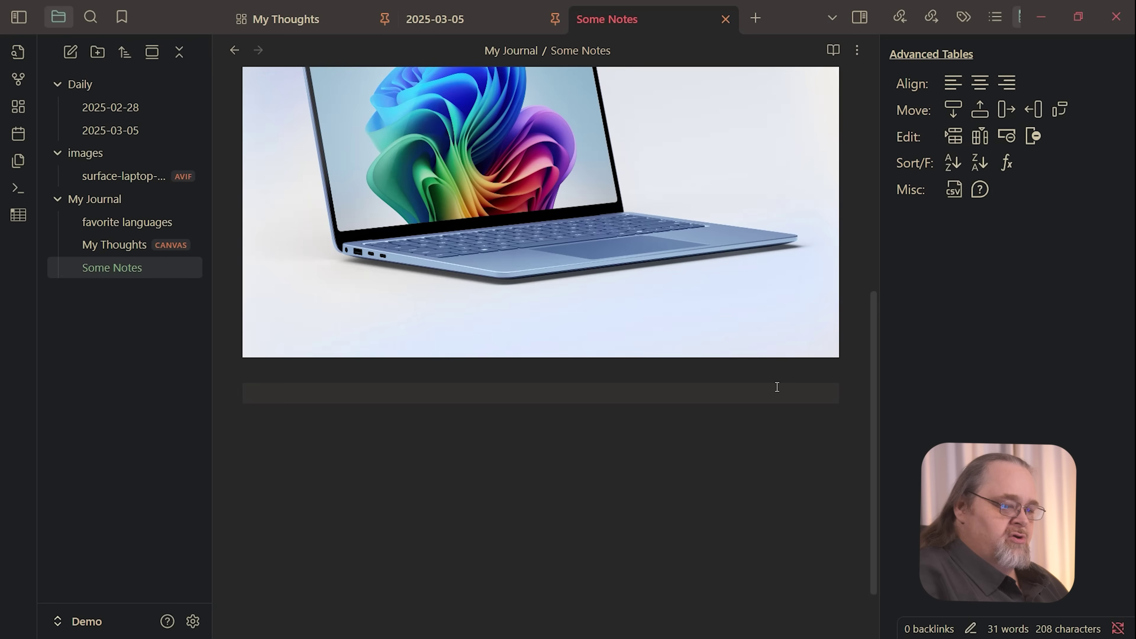
# Insert a new table in Some Notes with headers Number and Description
pyautogui.click(953, 136)
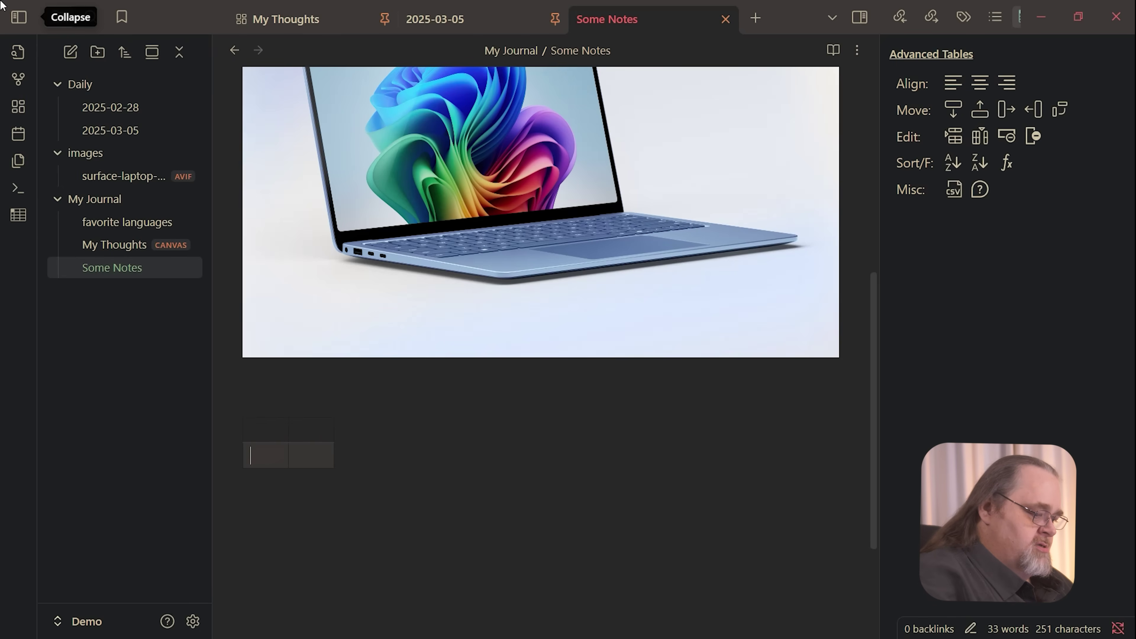
pyautogui.write('Number')
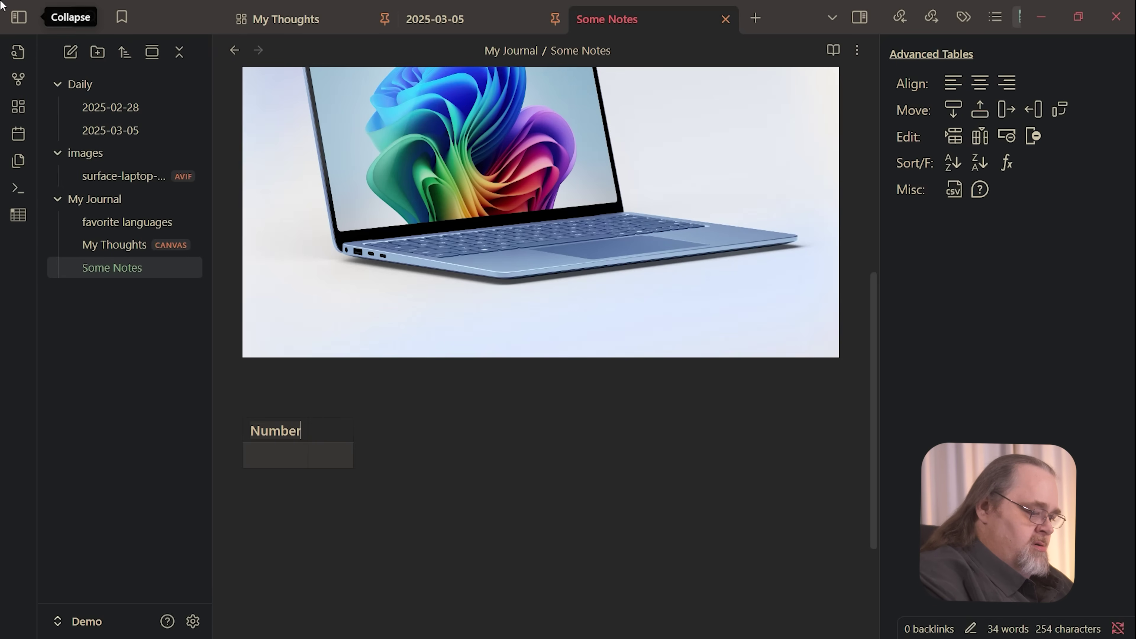
pyautogui.press('Tab')
pyautogui.write('Description')
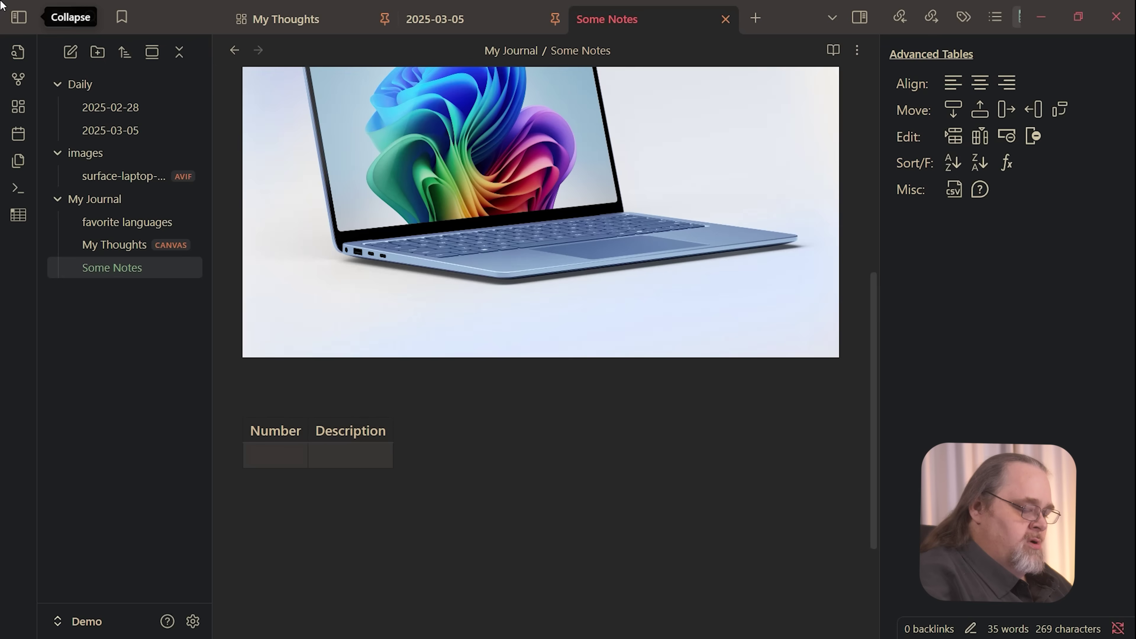
pyautogui.press('Tab')
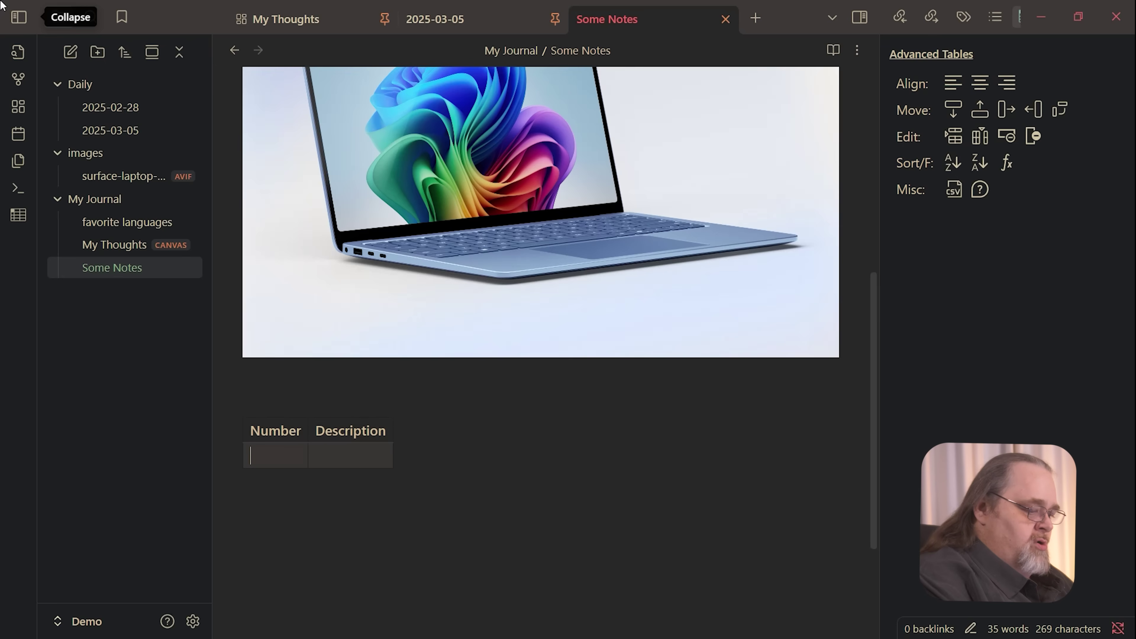
# Fill the rows 1 'This is a description' and 2 'Second description'
pyautogui.write('1')
pyautogui.press('Tab')
pyautogui.write('This is a description')
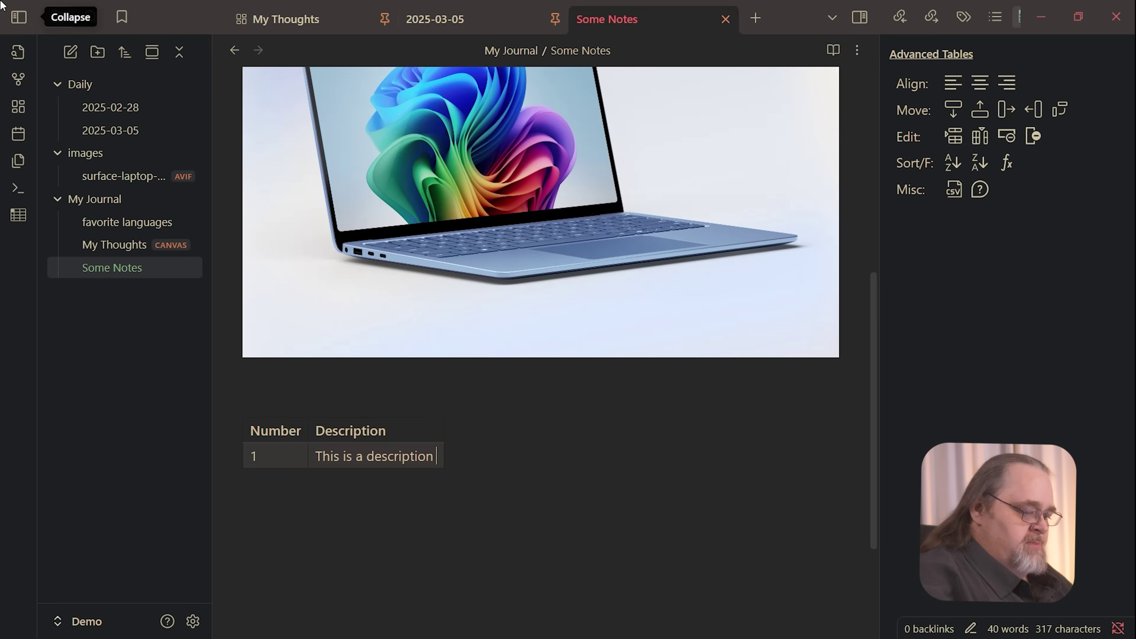
pyautogui.press('Return')
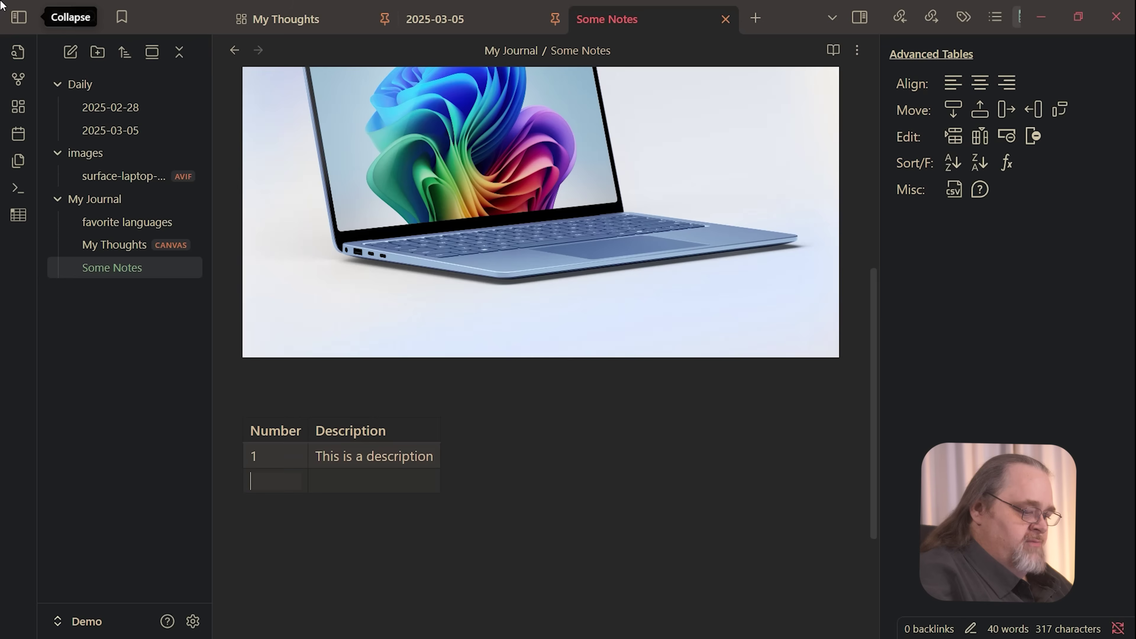
pyautogui.write('2')
pyautogui.press('Tab')
pyautogui.write('Sec')
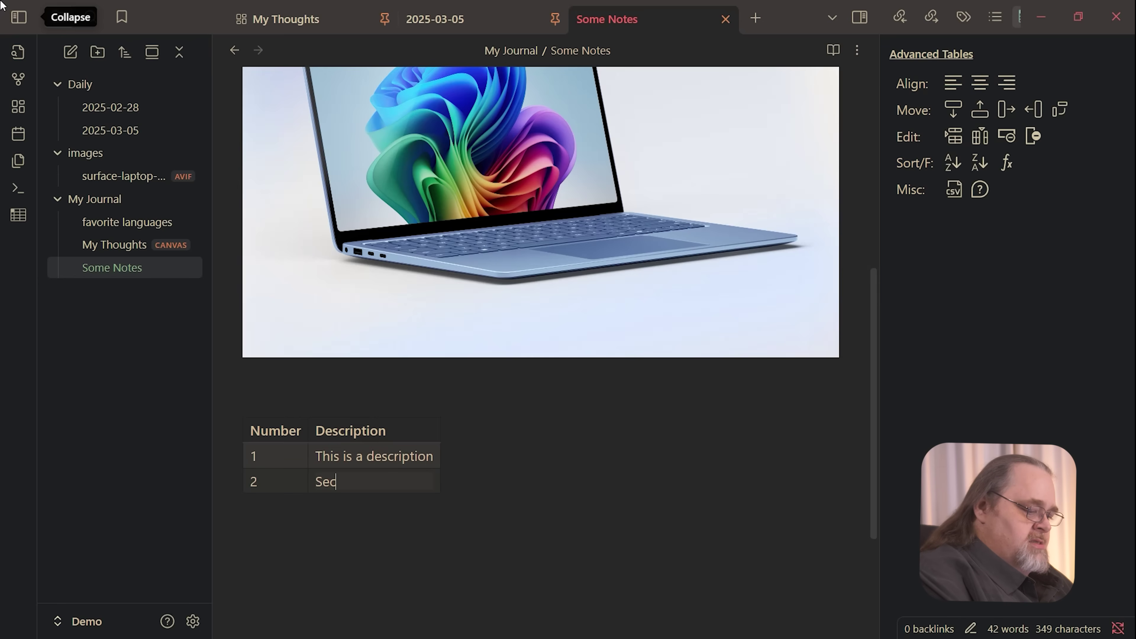
pyautogui.write('ond description')
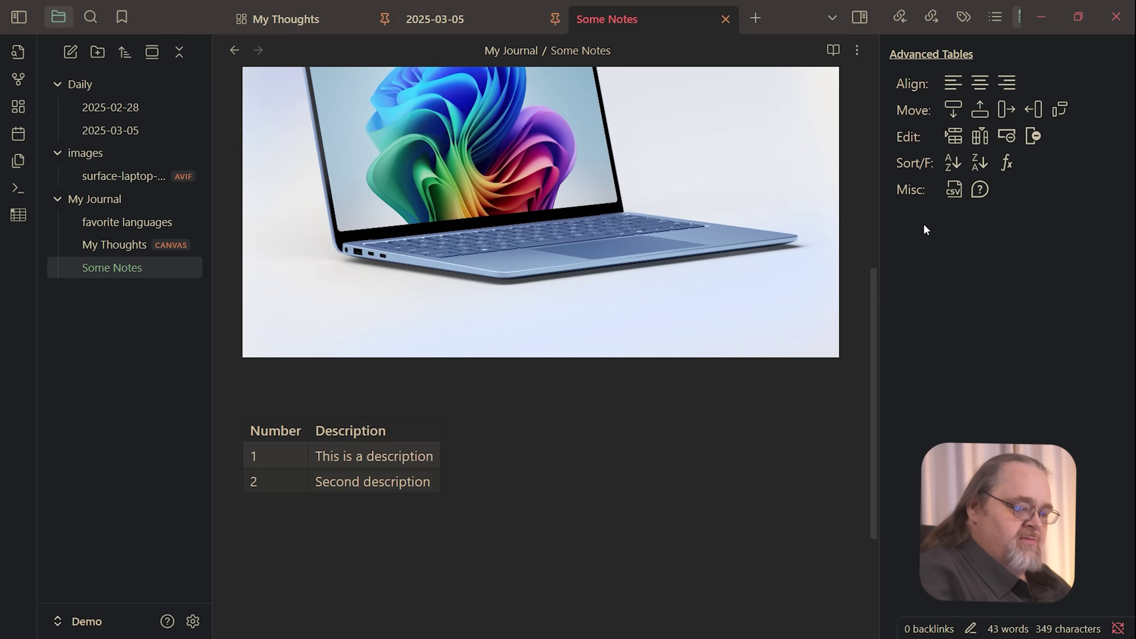
# Insert a new empty column into the table beside the Description column
pyautogui.click(464, 482)
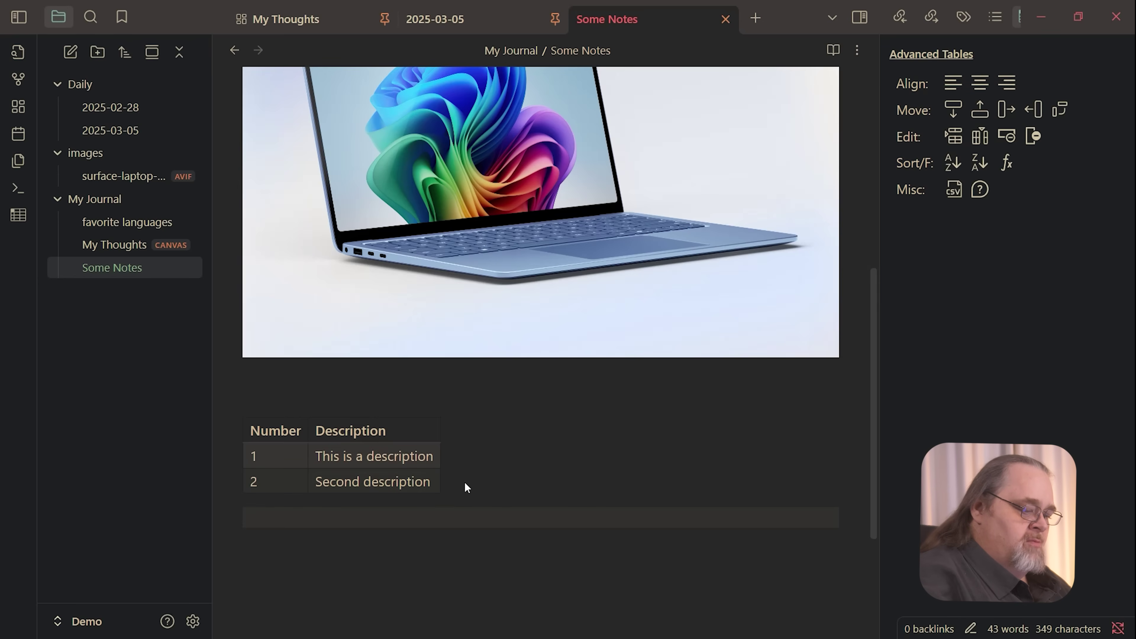
pyautogui.click(278, 453)
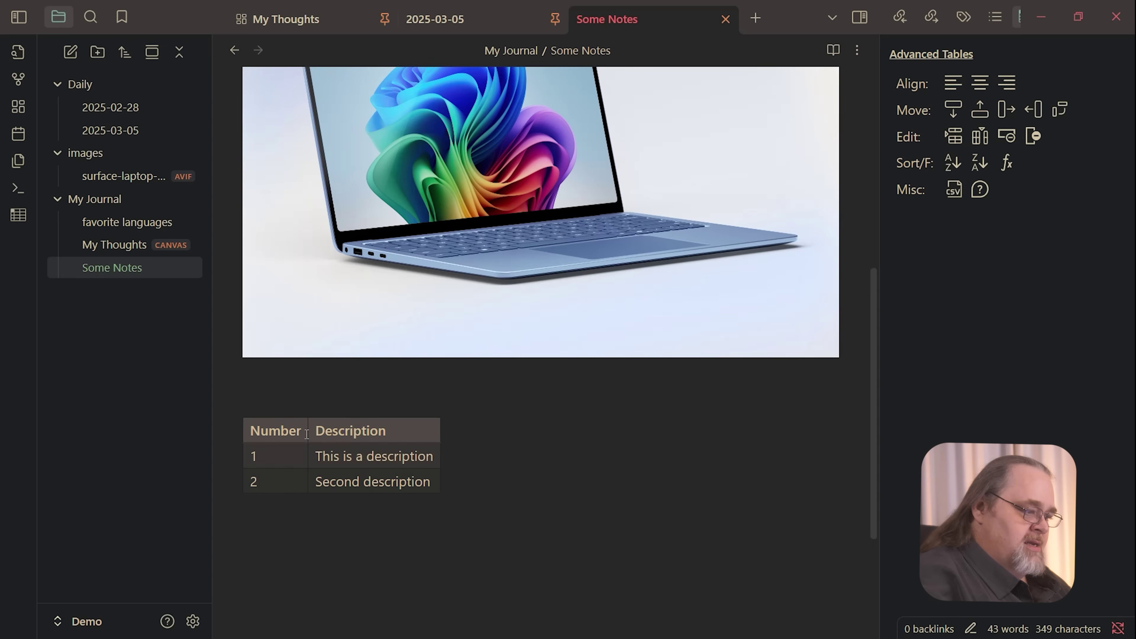
pyautogui.scroll(-1, 609, 517)
pyautogui.click(281, 384)
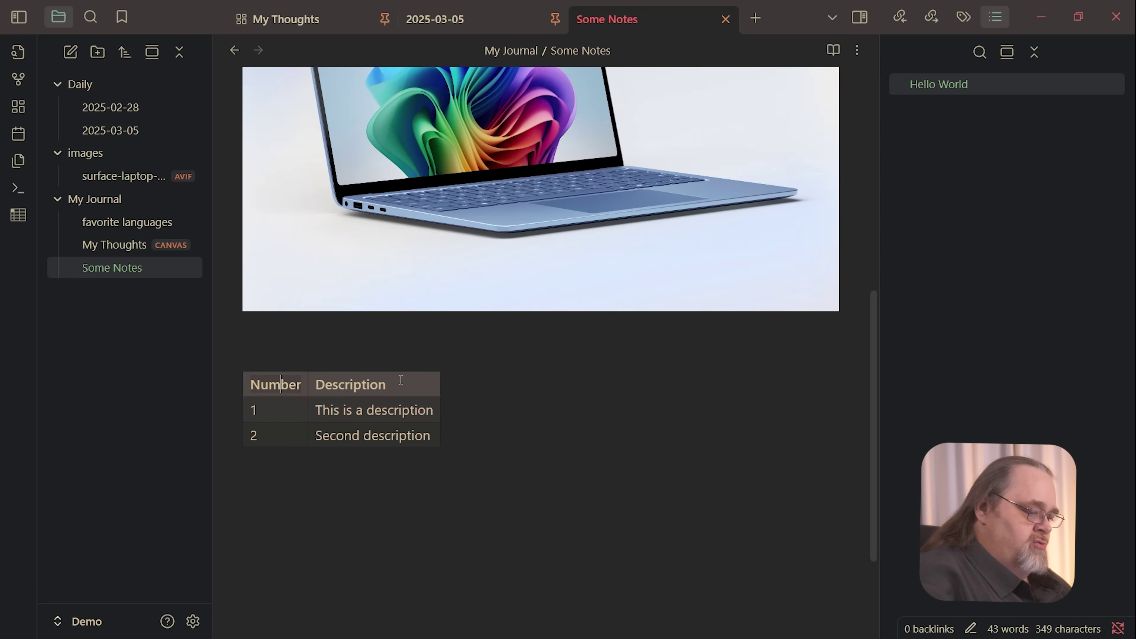
pyautogui.click(373, 363)
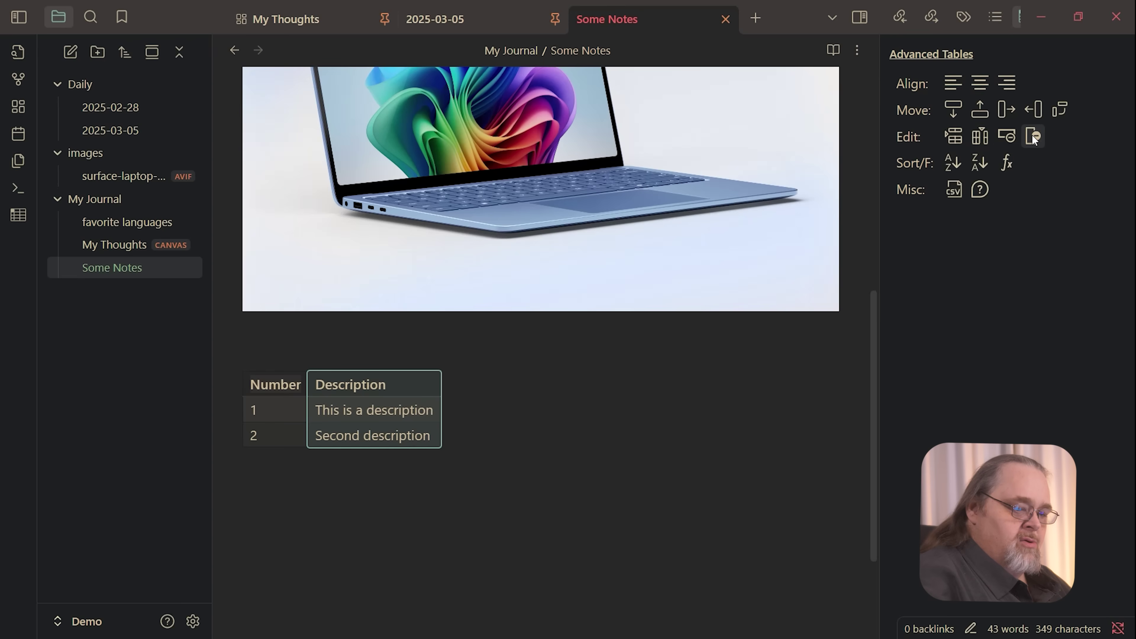
pyautogui.click(984, 138)
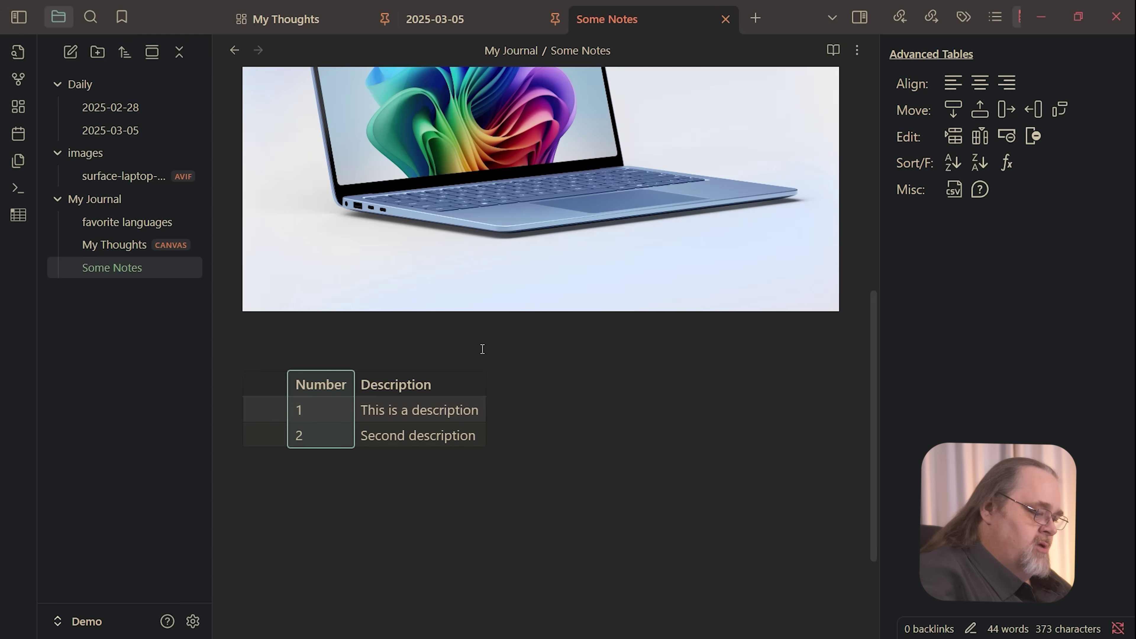
# Move the empty column to the table's right end and head it 'Priority'
pyautogui.click(254, 383)
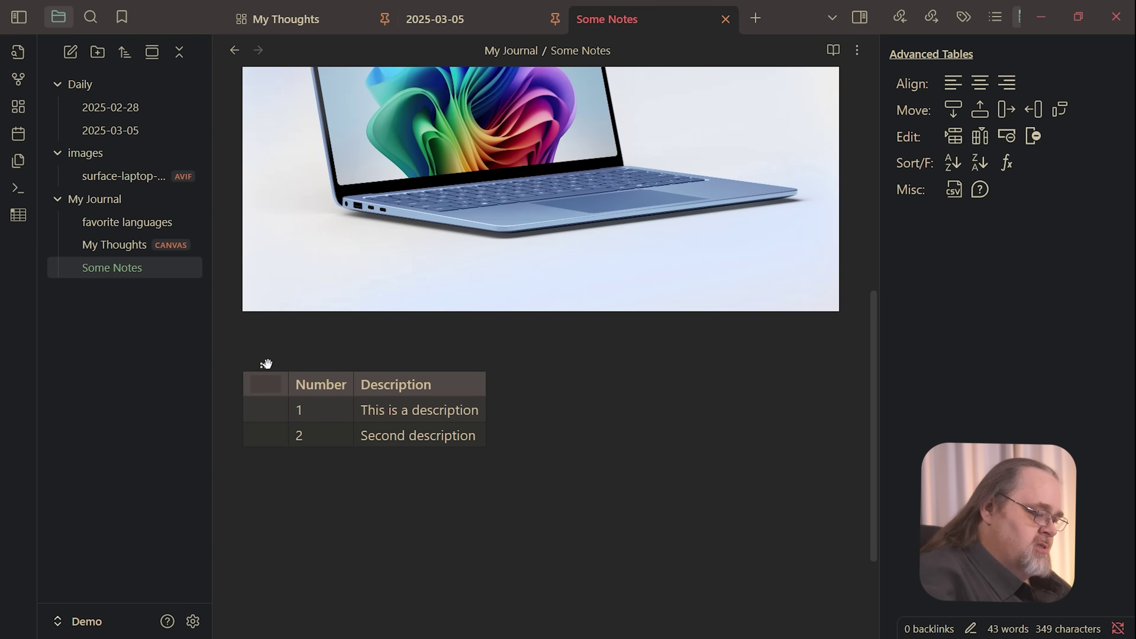
pyautogui.moveTo(363, 354); pyautogui.dragTo(467, 384)
pyautogui.click(466, 384)
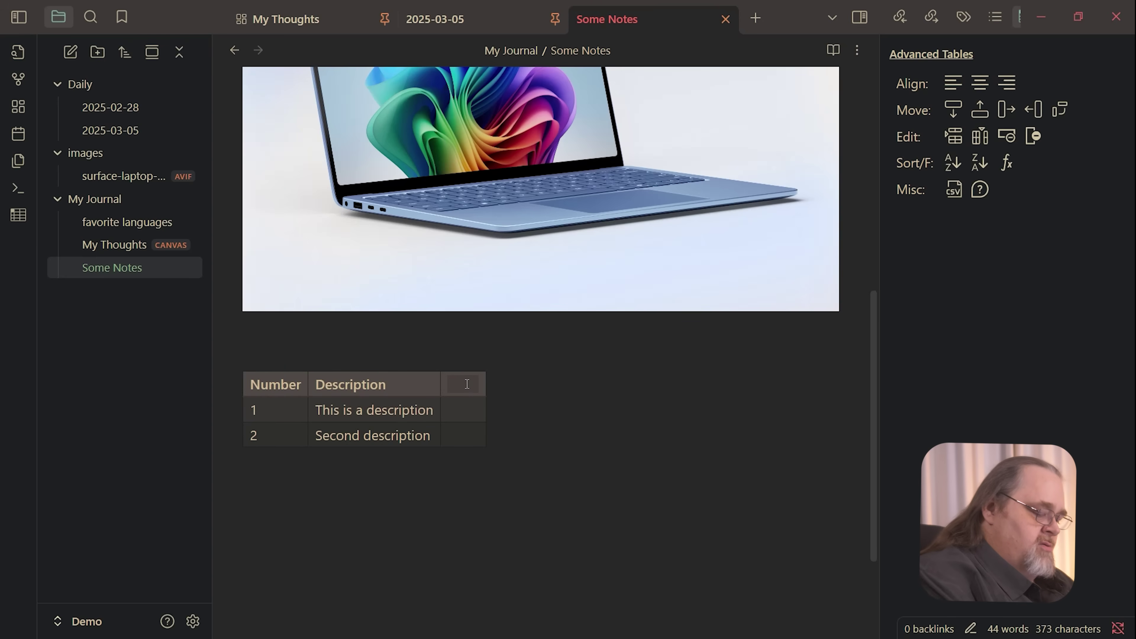
pyautogui.write('Prior')
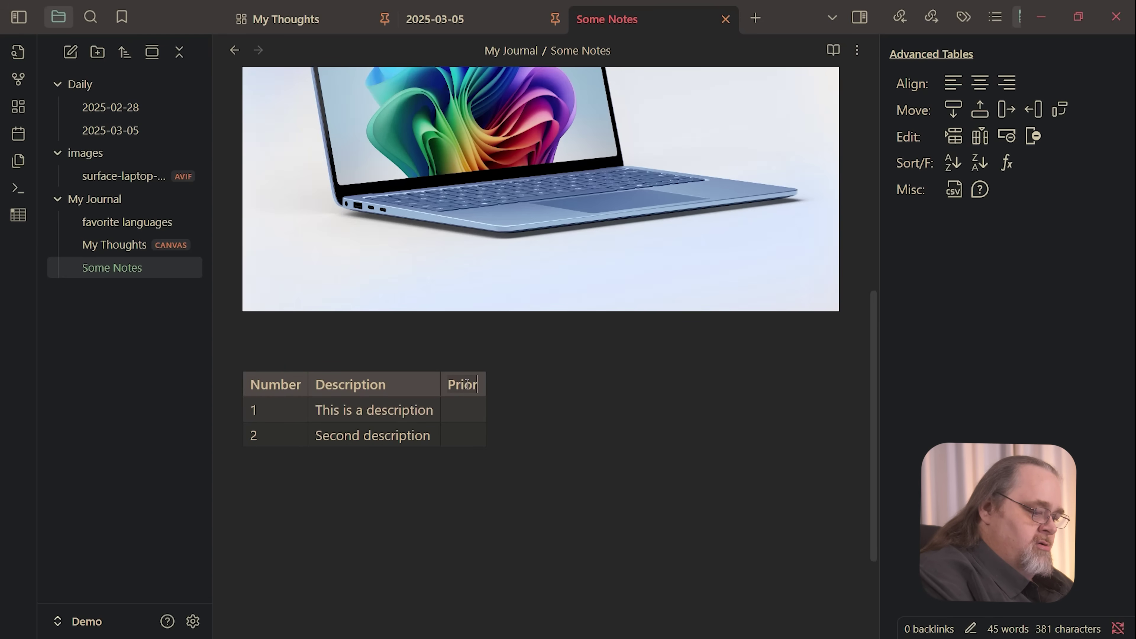
pyautogui.write('ity')
pyautogui.press('Return')
pyautogui.press('Return')
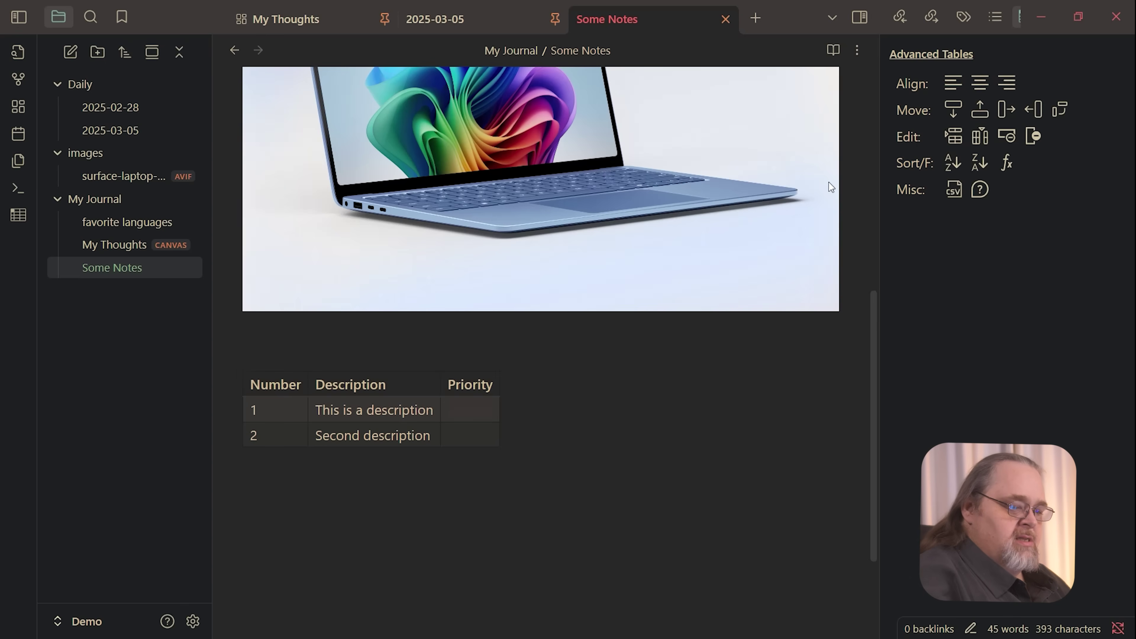
# Sort rows by Description, centre-align the Number and Description columns, and try moving Number sideways
pyautogui.click(374, 372)
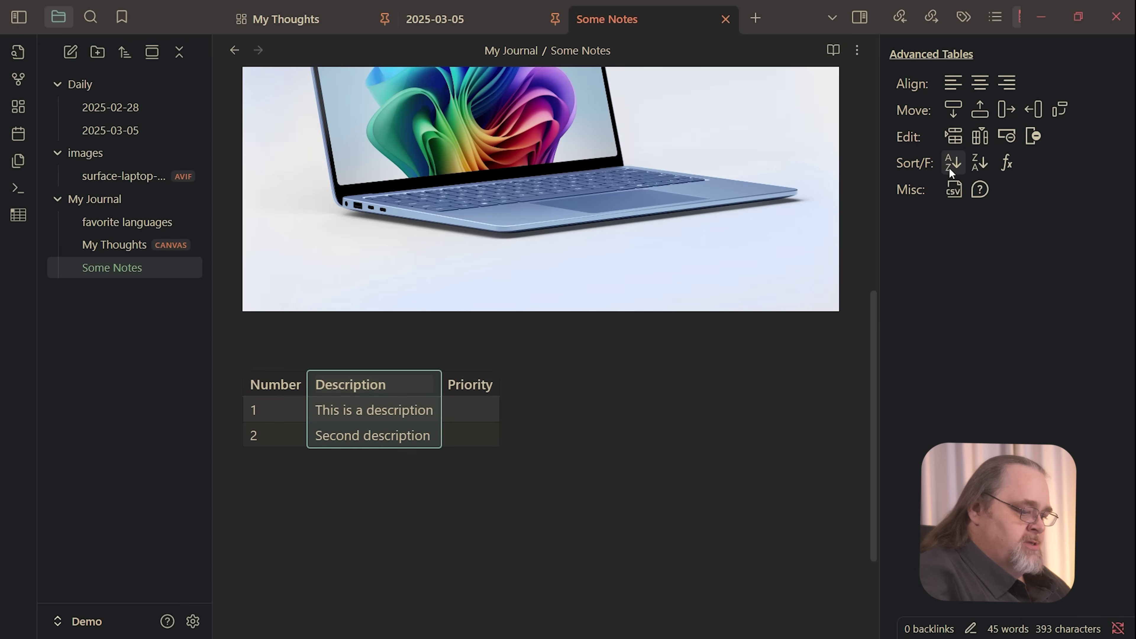
pyautogui.click(948, 166)
pyautogui.click(276, 365)
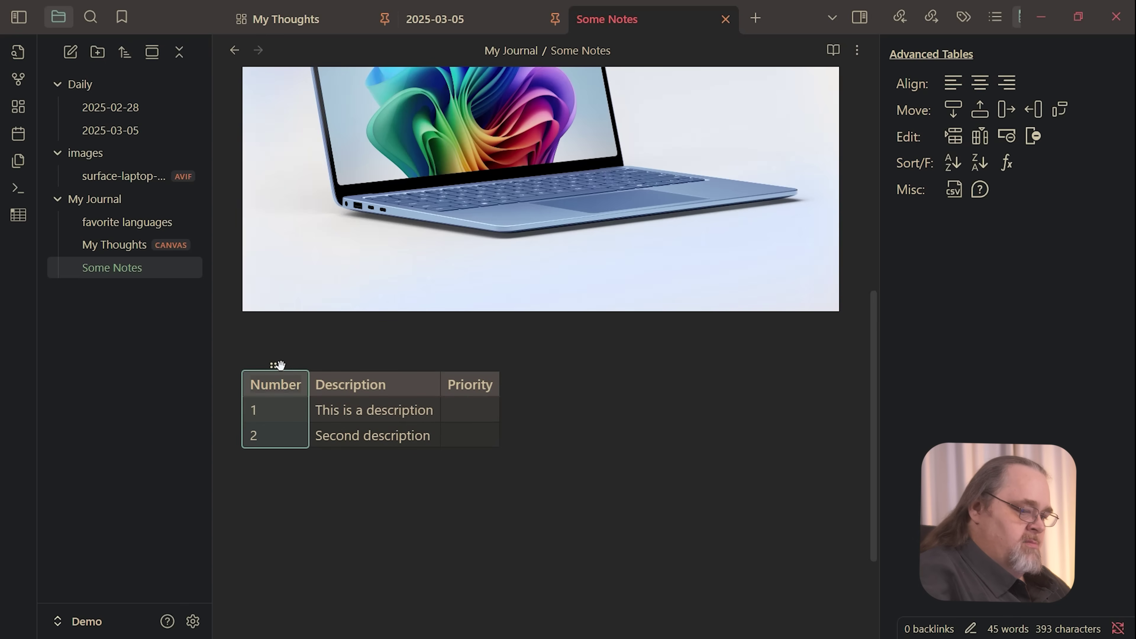
pyautogui.click(983, 88)
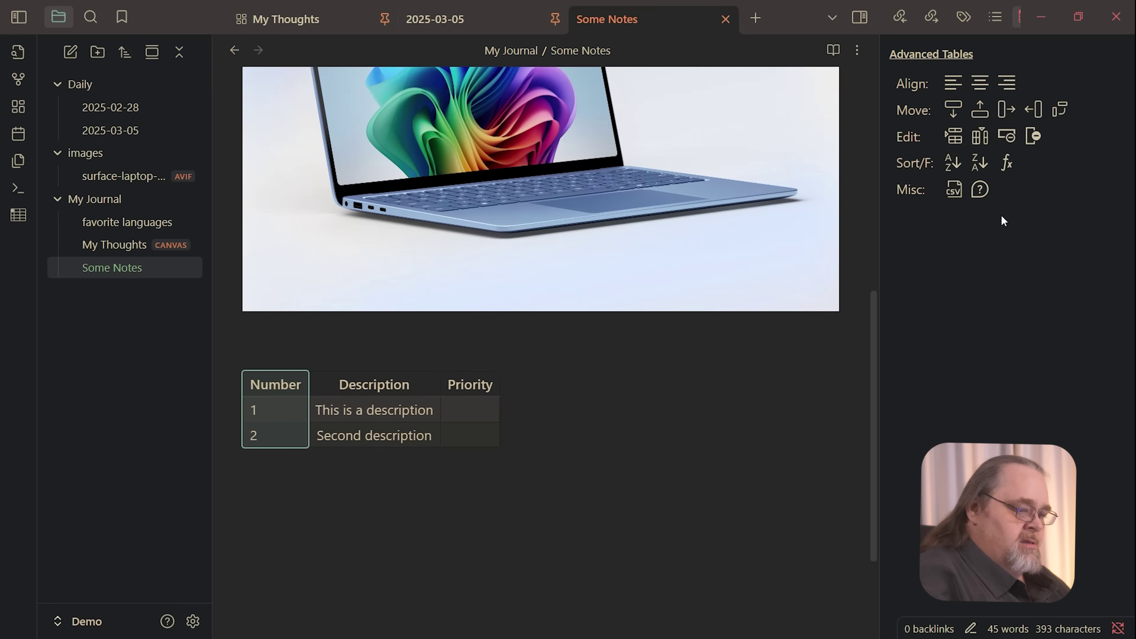
pyautogui.click(979, 82)
pyautogui.click(646, 413)
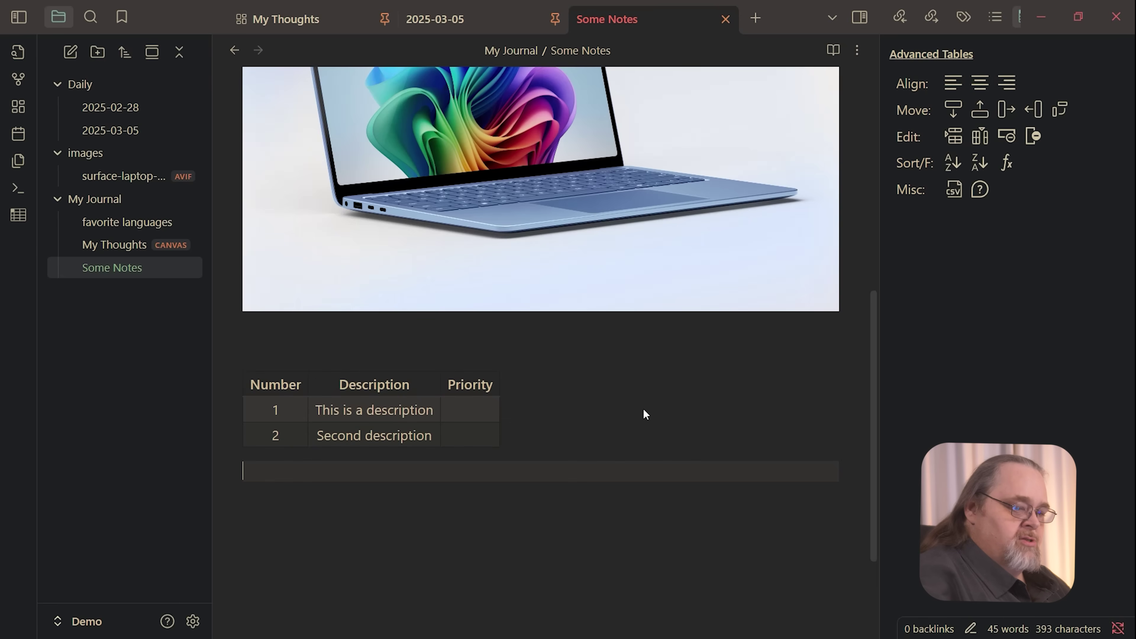
pyautogui.click(276, 366)
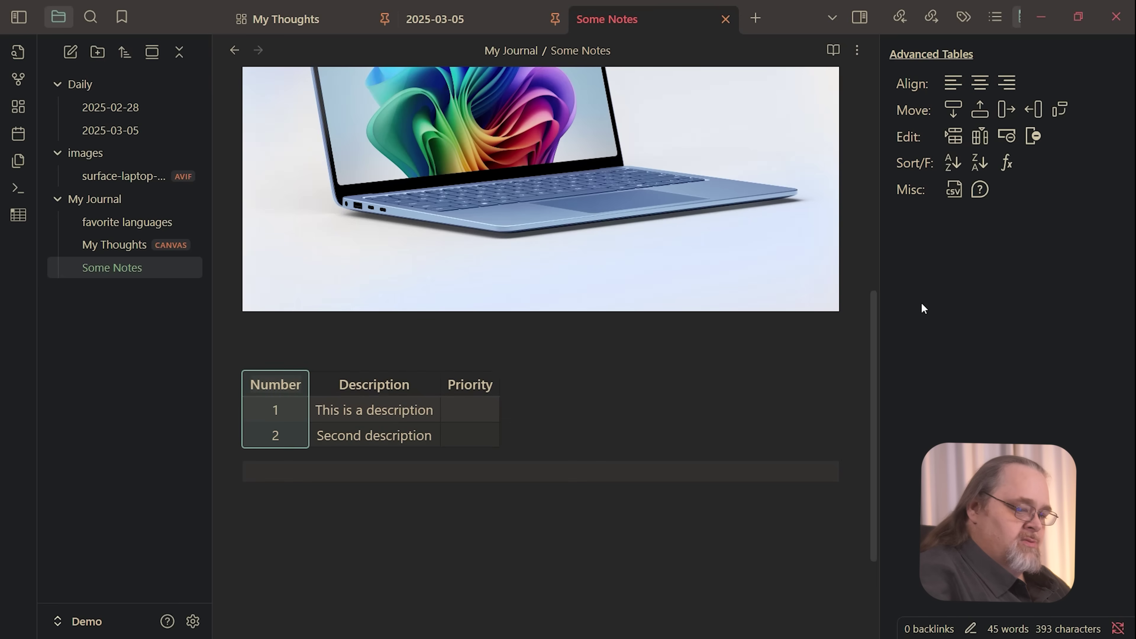
pyautogui.click(1054, 111)
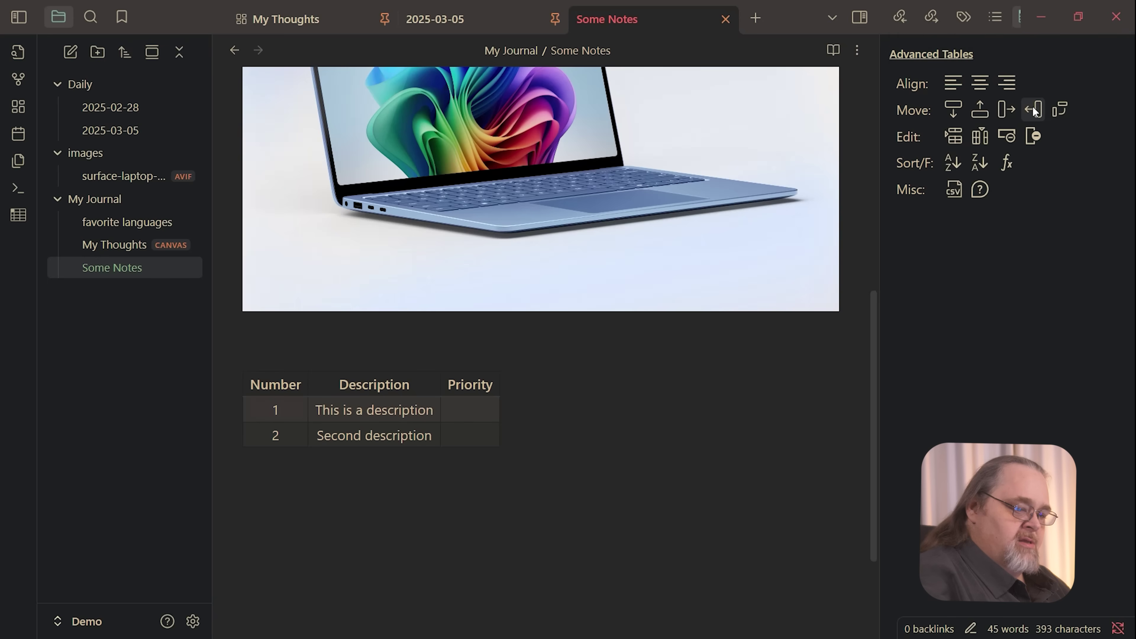
pyautogui.click(641, 445)
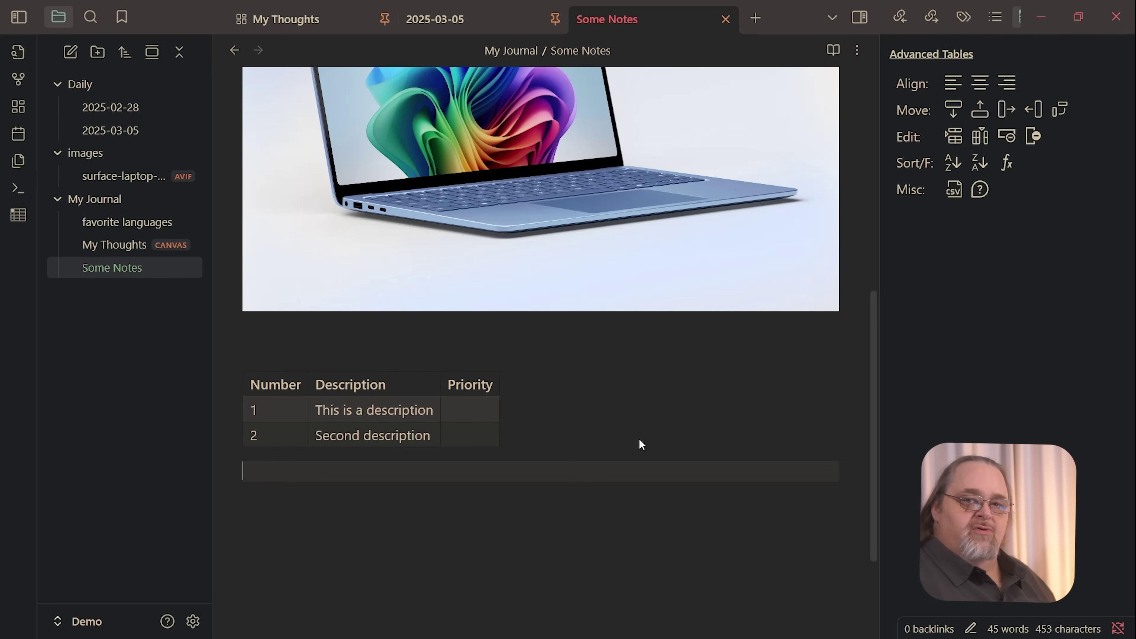